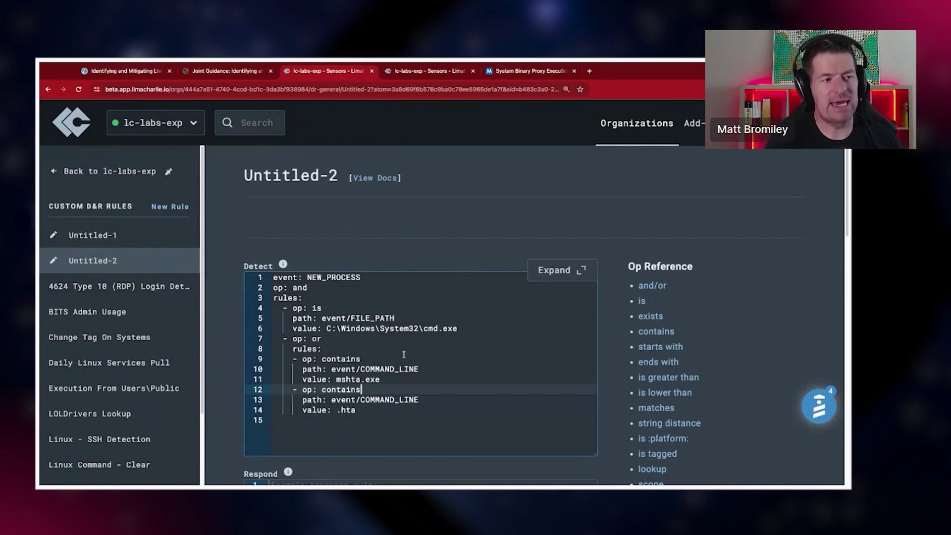
Cut the nested "or" block covering mshta.exe and .hta from the Untitled-2 detection and paste it back in the same place
click(380, 416)
key(shift+Up)
key(shift+Up)
key(shift+Up)
key(shift+Up)
key(shift+Up)
key(shift+Up)
key(shift+Up)
key(shift+Up)
key(ctrl+c)
key(BackSpace)
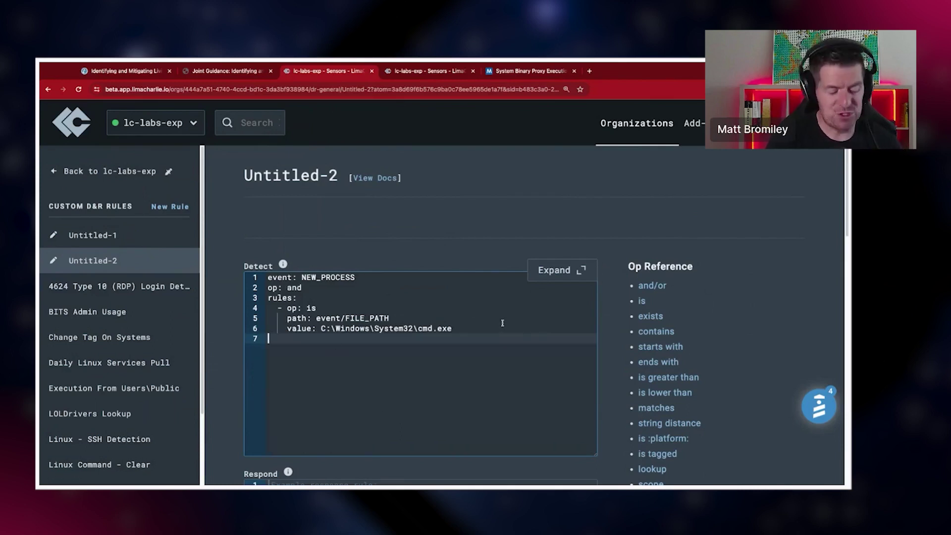
key(ctrl+v)
click(464, 327)
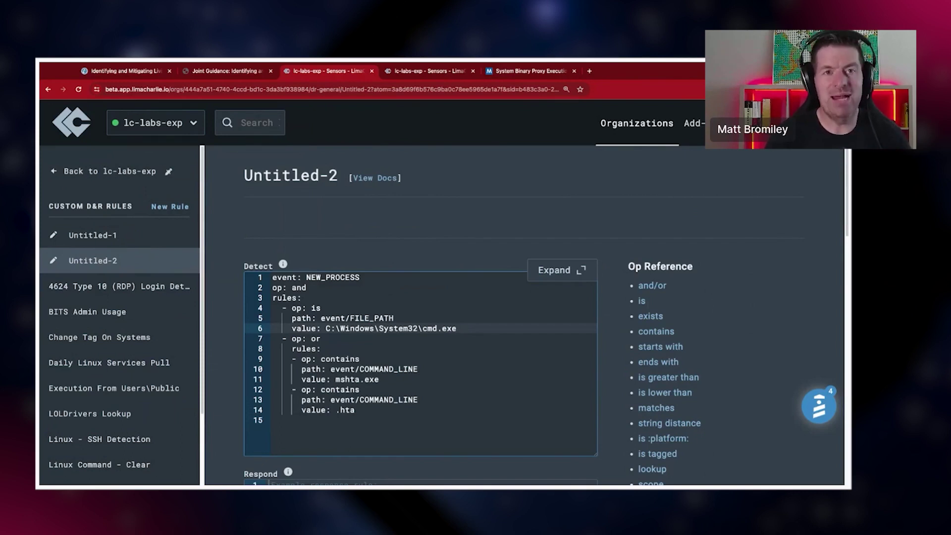
Browse the file system of the lc-labs-s-win2016.localdomain sensor and locate System32 within c:\Windows
click(460, 74)
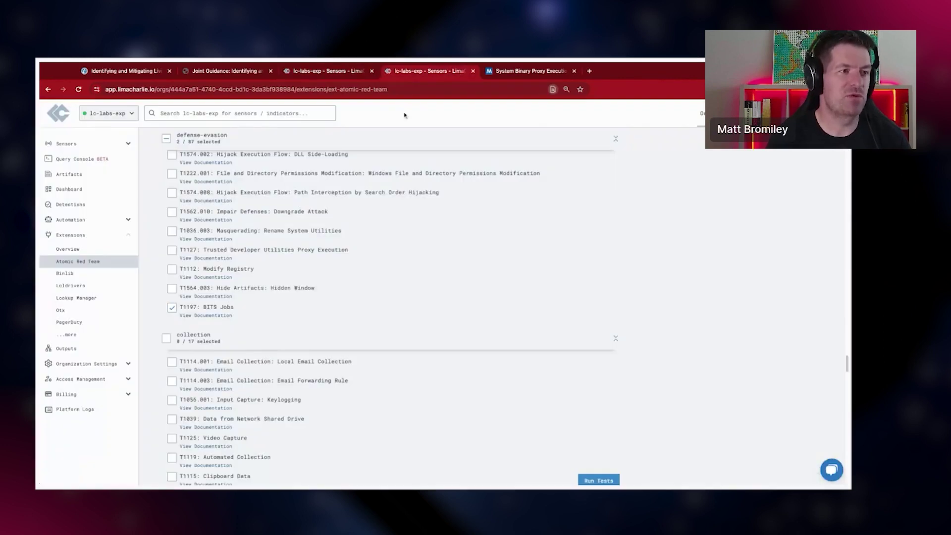
click(96, 147)
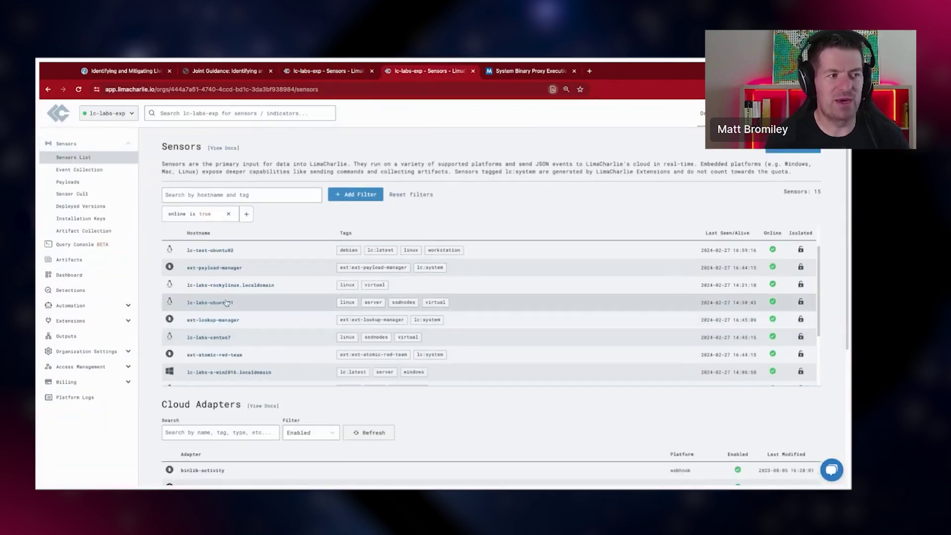
click(228, 372)
click(73, 293)
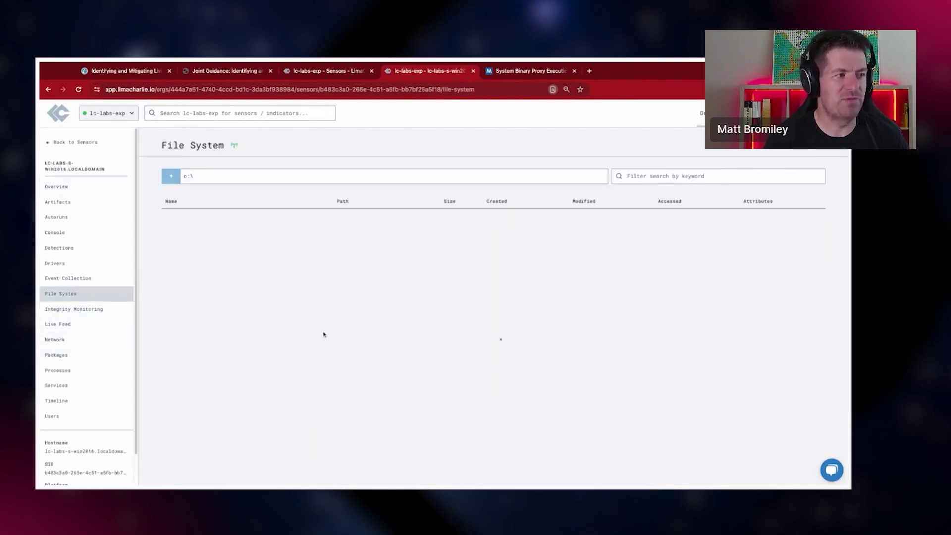
click(187, 387)
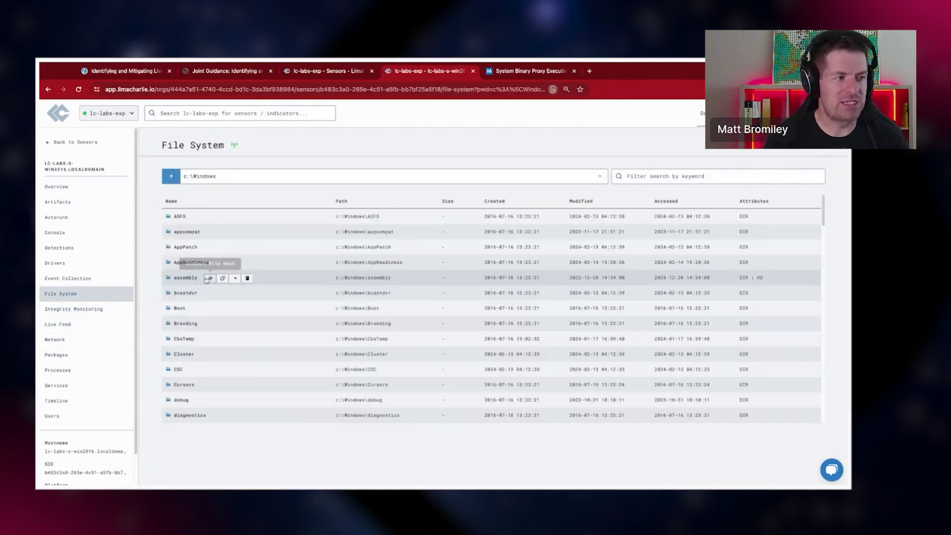
scroll(208, 322, up, 5)
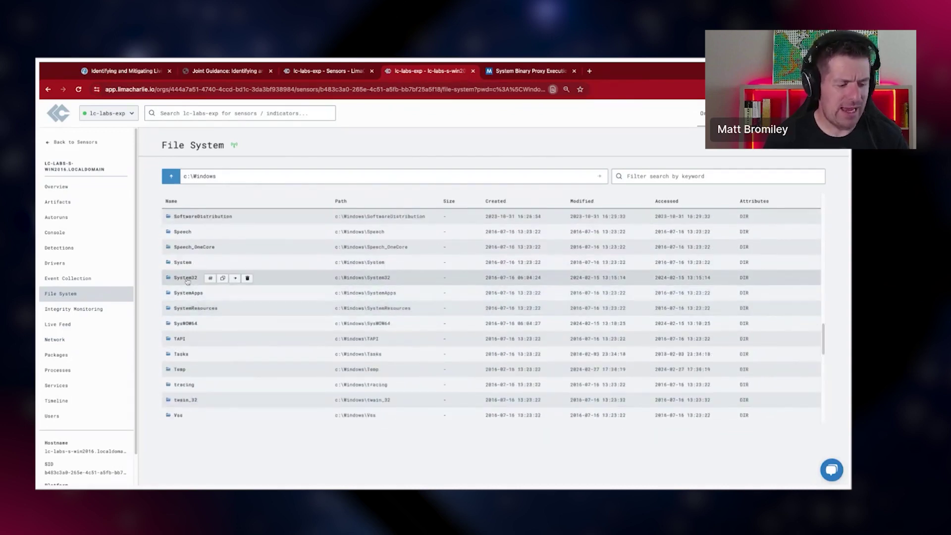
key(ctrl+plus)
key(ctrl+plus)
Review the cmd.exe file path value in the Untitled-2 detection rule
click(321, 74)
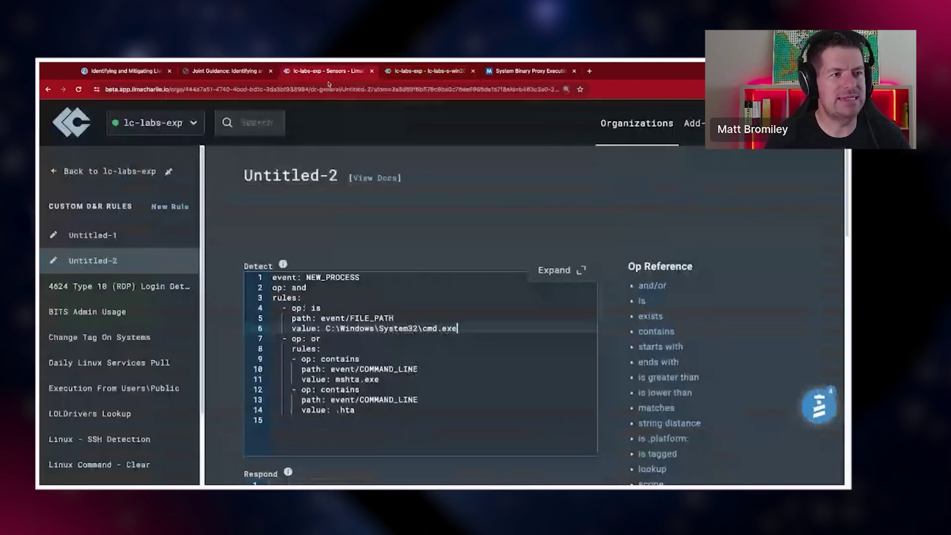
drag(459, 331, 346, 329)
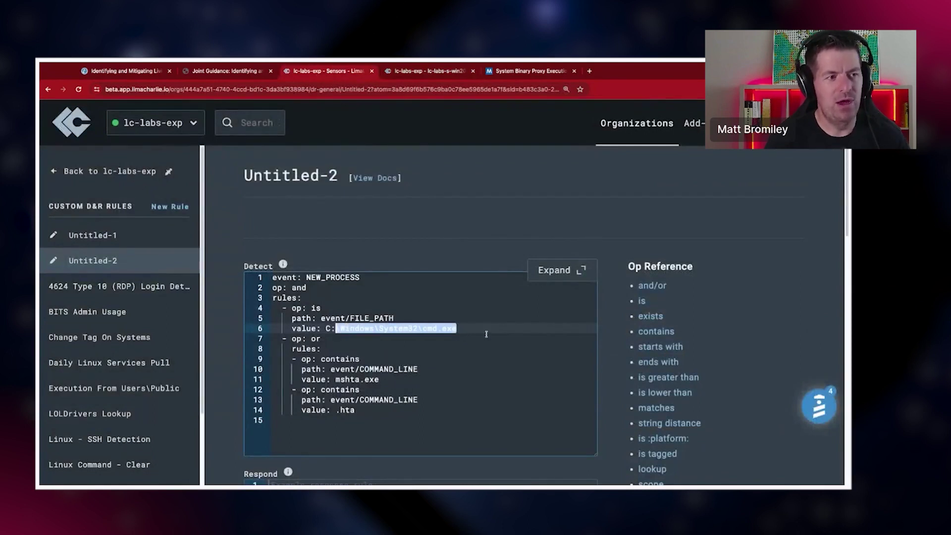
click(476, 328)
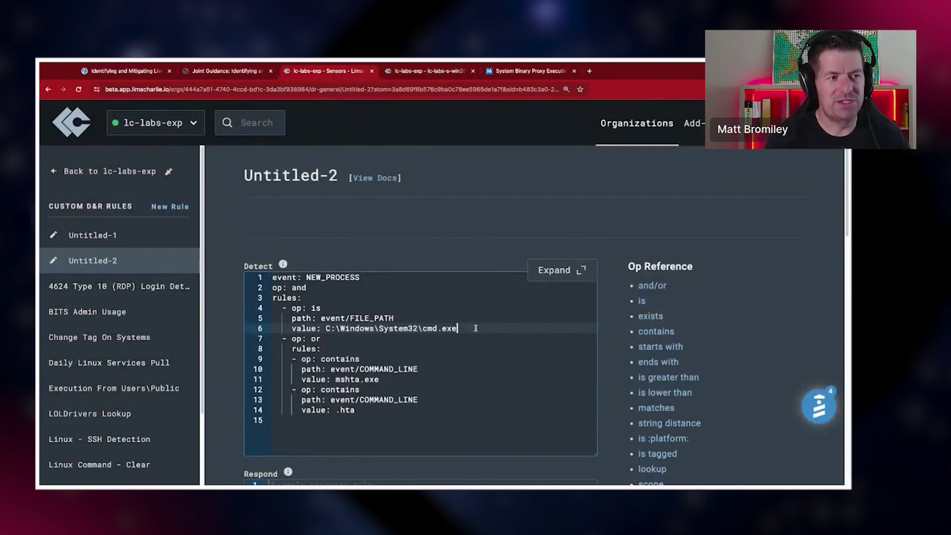
Open c:\Windows\System32 in the sensor's file system and filter its files for cmd.exe
click(423, 74)
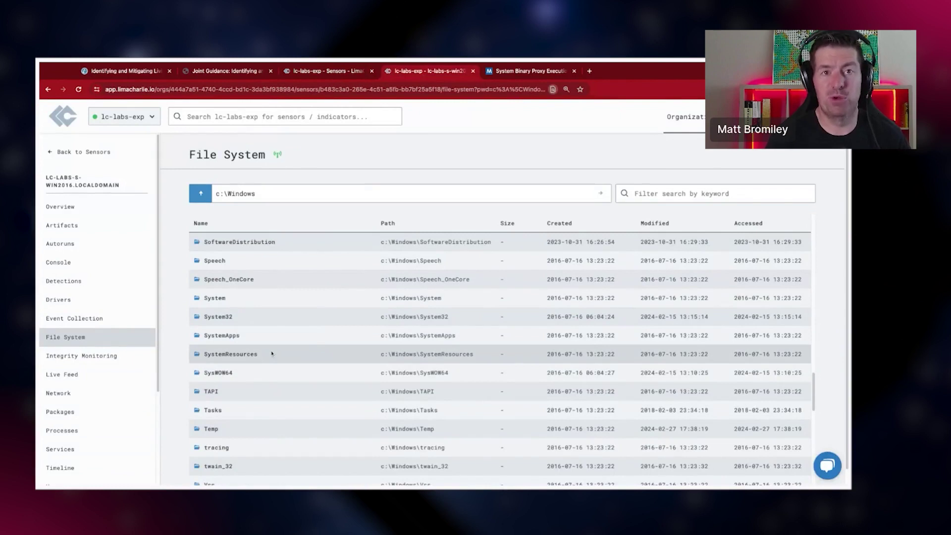
mouse_move(262, 362)
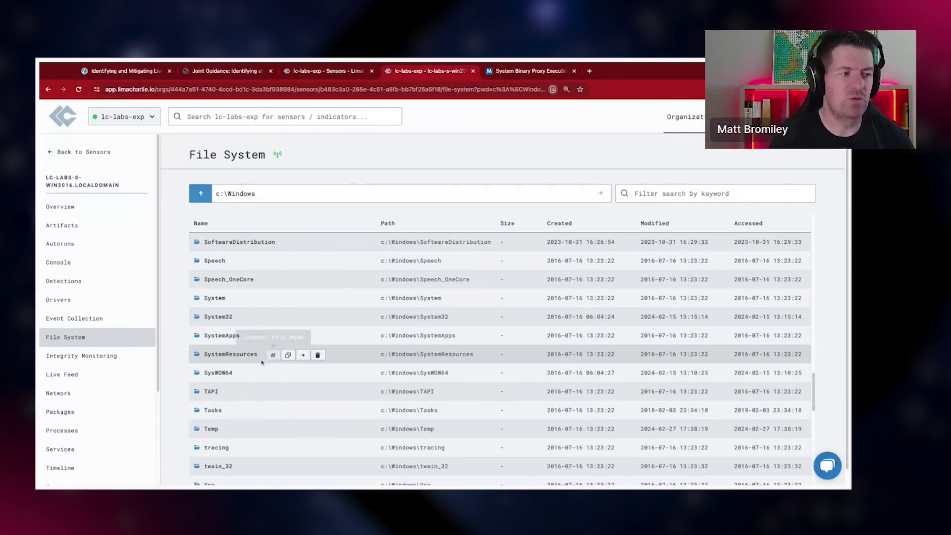
click(213, 317)
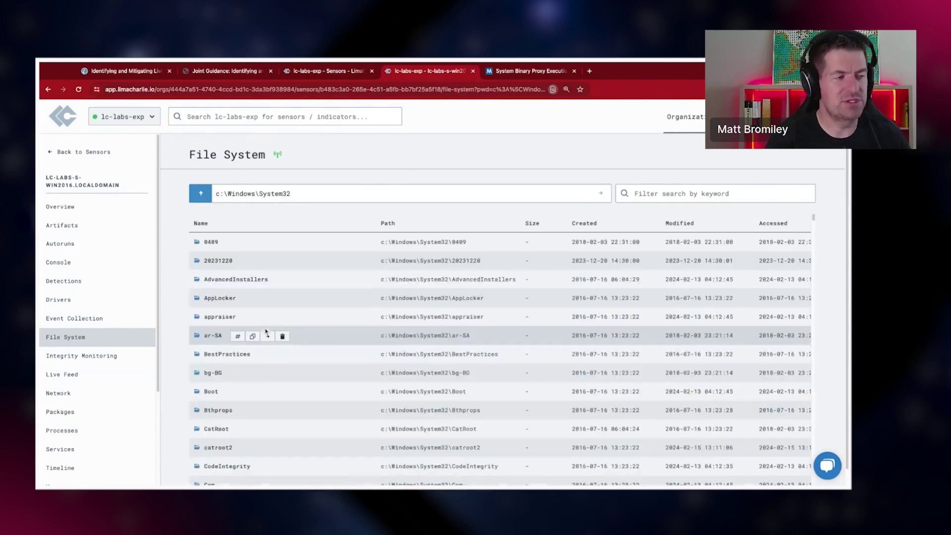
scroll(267, 357, down, 15)
scroll(268, 385, down, 20)
scroll(270, 387, down, 15)
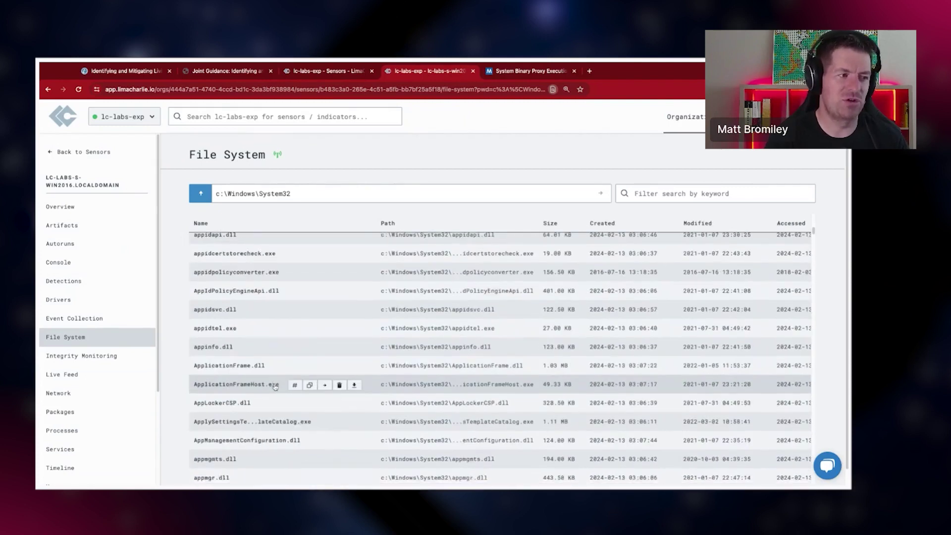
scroll(275, 387, down, 10)
click(655, 193)
text(cmd.exe)
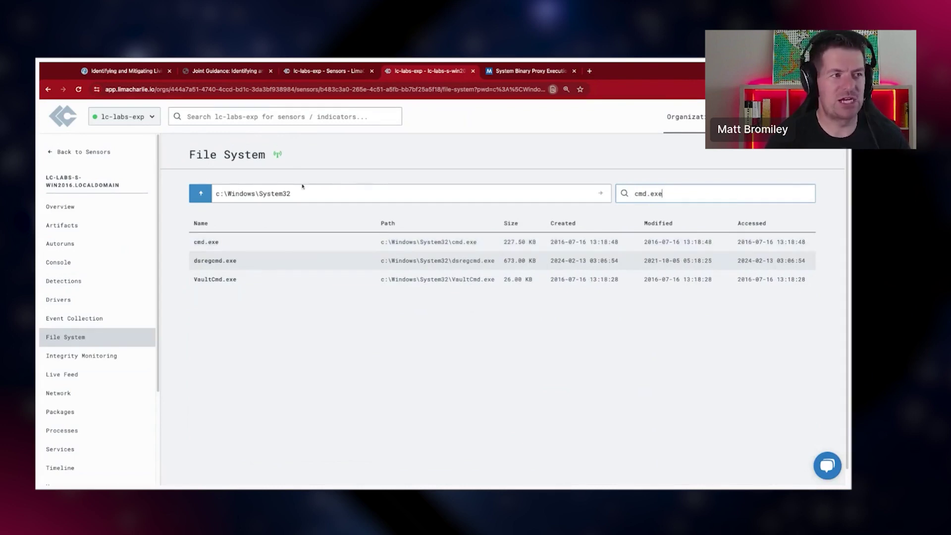
Go back to c:\Windows, open the SysWOW64 folder, and filter its files for cmd.exe
double_click(275, 193)
click(201, 193)
scroll(268, 318, down, 20)
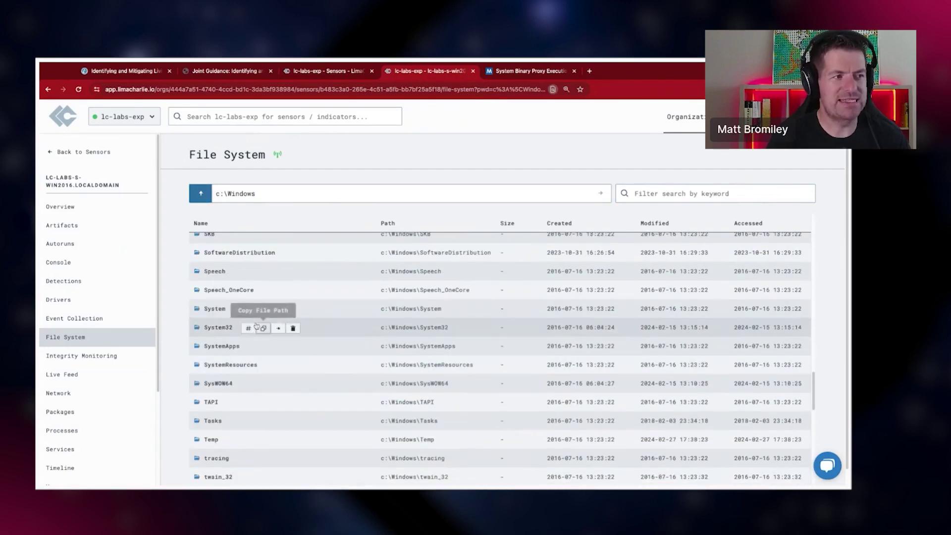
click(218, 389)
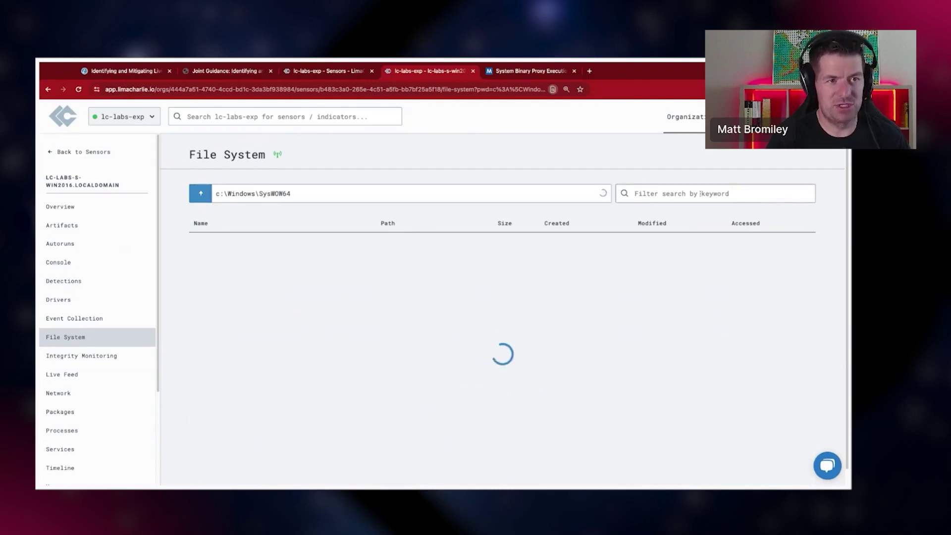
click(701, 193)
text(cmd.exe)
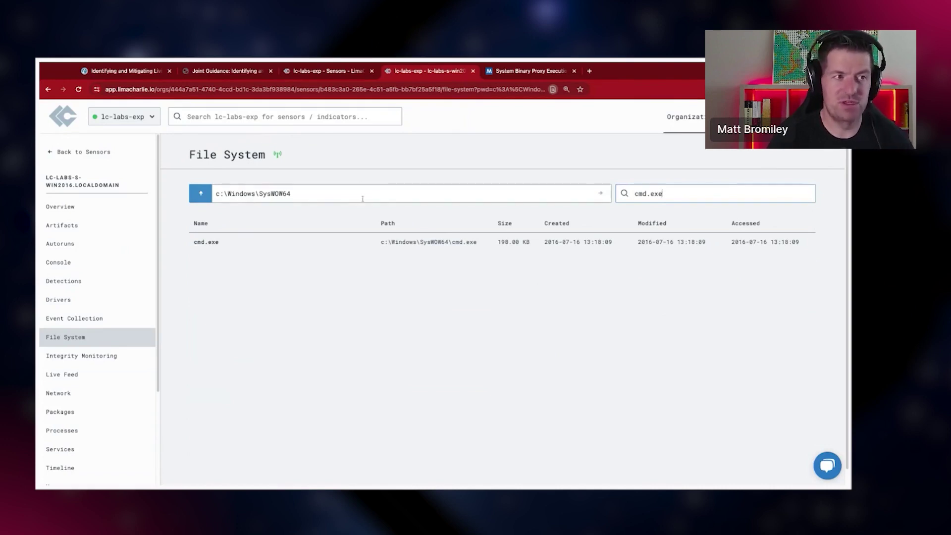
mouse_move(219, 246)
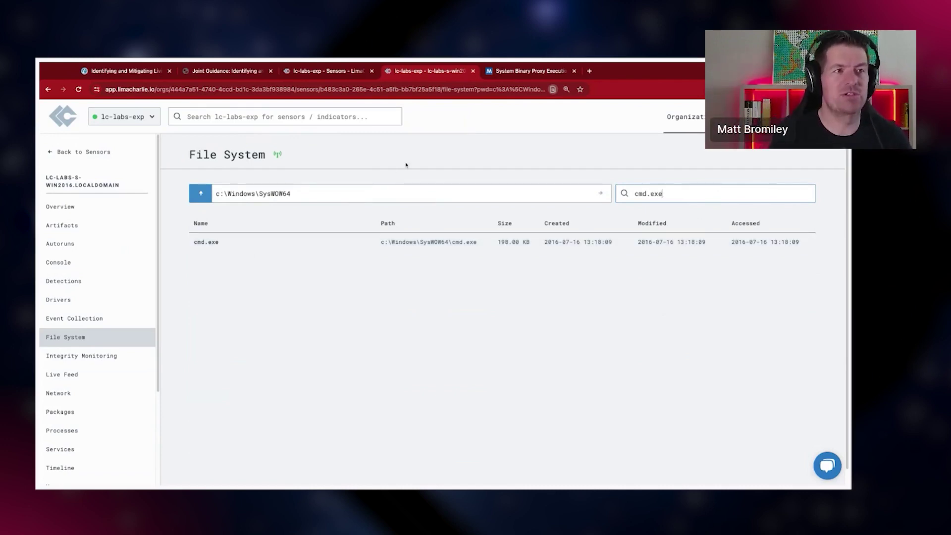
Check the execution LOLBins table in the CISA guidance PDF, then review the FILE_PATH condition in the Untitled-2 rule
click(222, 74)
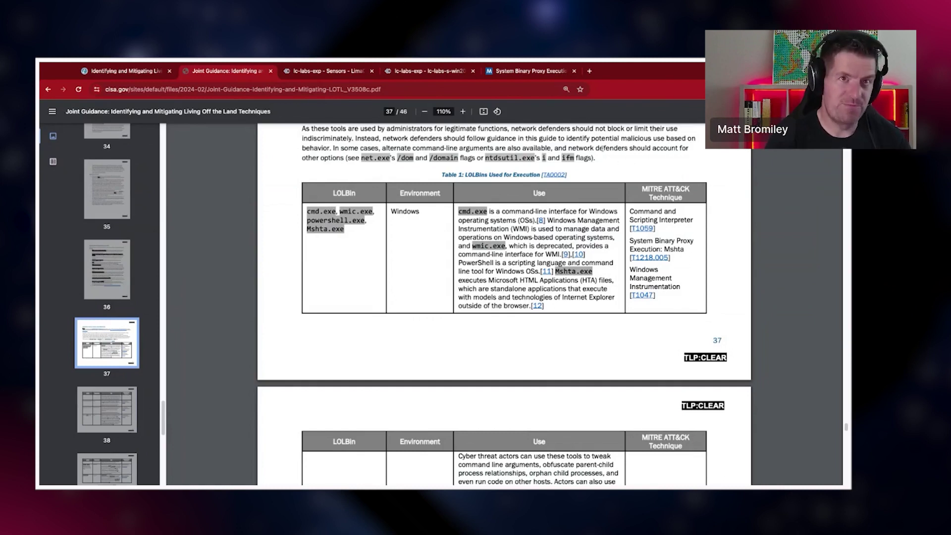
click(343, 72)
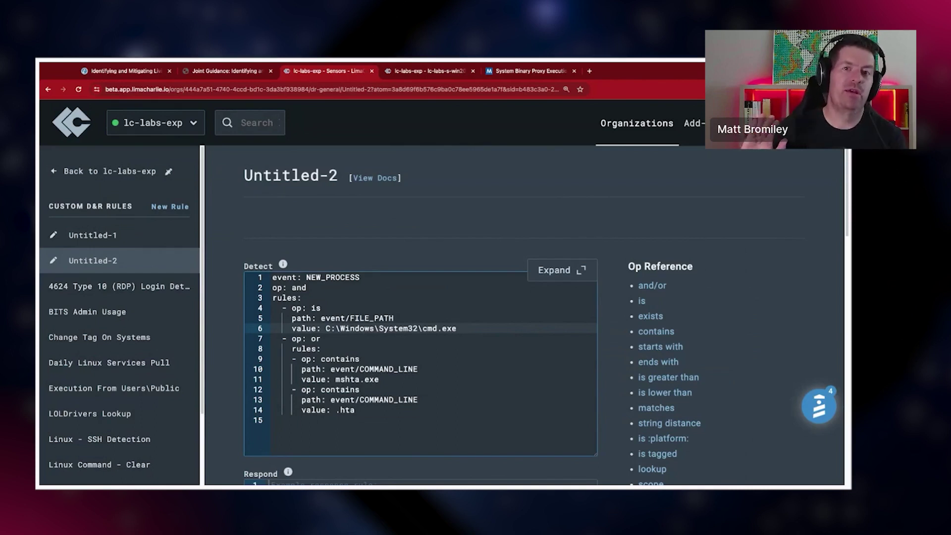
key(ctrl+shift+Left)
key(ctrl+shift+Left)
key(ctrl+shift+Left)
key(ctrl+shift+Left)
key(ctrl+shift+Left)
key(ctrl+shift+Left)
key(ctrl+shift+Left)
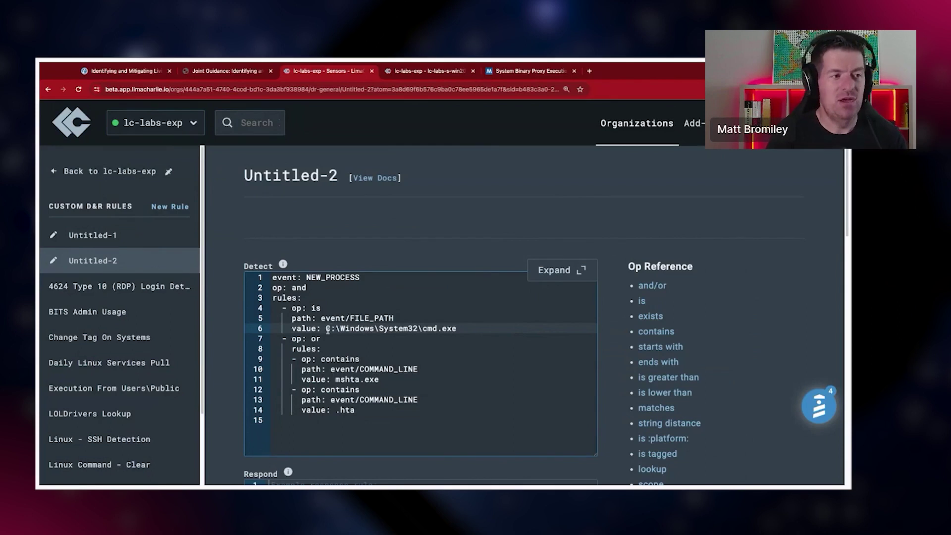
click(462, 327)
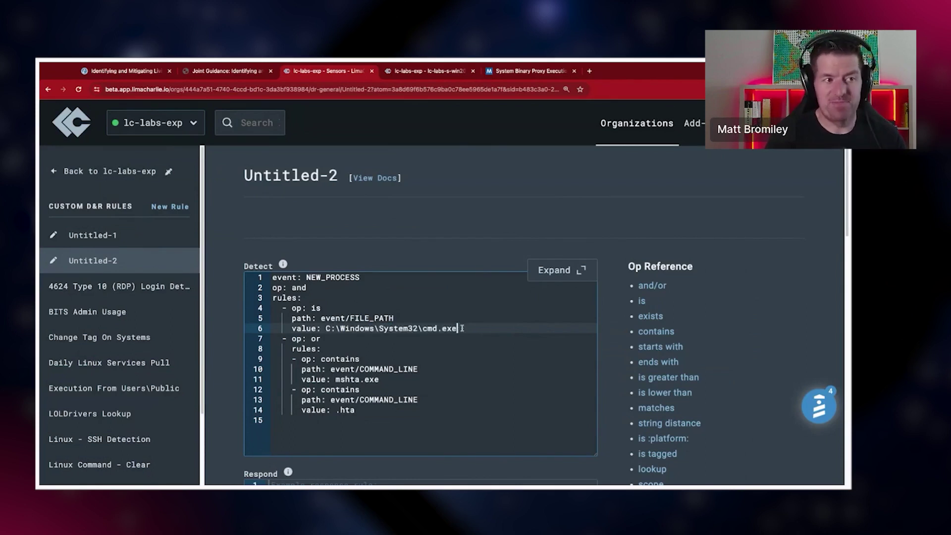
key(ctrl+shift+Left)
key(ctrl+shift+Left)
key(ctrl+shift+Left)
key(ctrl+shift+Left)
key(ctrl+shift+Left)
key(ctrl+shift+Left)
key(ctrl+shift+Left)
key(ctrl+shift+Left)
key(ctrl+shift+Left)
key(ctrl+shift+Left)
key(ctrl+shift+Left)
key(ctrl+shift+Left)
key(ctrl+shift+Left)
key(ctrl+shift+Left)
key(ctrl+shift+Left)
key(ctrl+shift+Left)
key(ctrl+shift+Left)
key(ctrl+shift+Left)
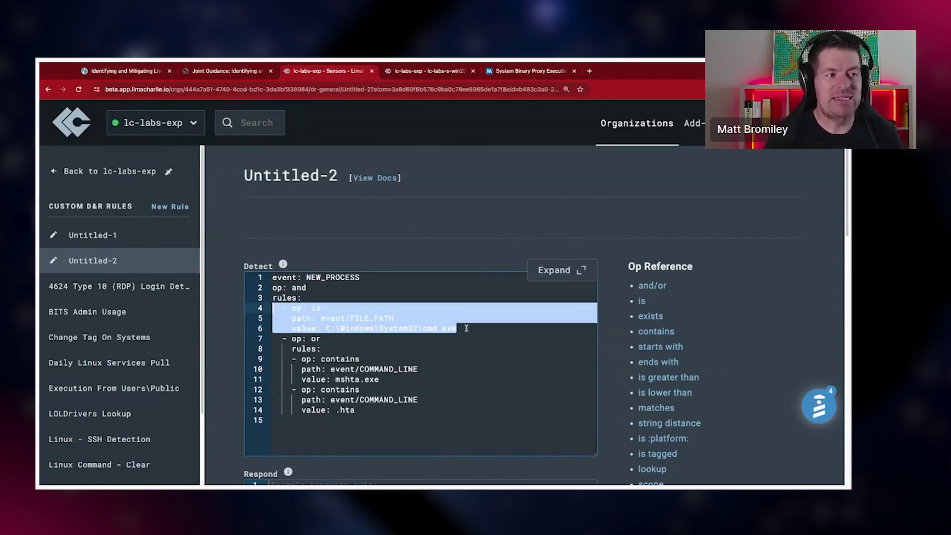
click(466, 328)
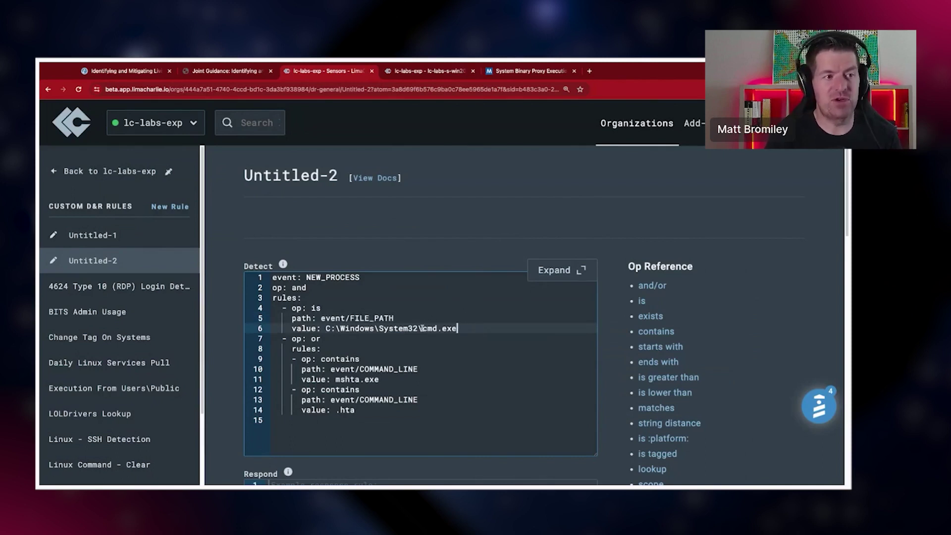
Change the FILE_PATH condition's operator to "ends with" and shorten its value to cmd.exe
double_click(317, 308)
text(ends with)
click(424, 325)
shift+click(325, 328)
key(BackSpace)
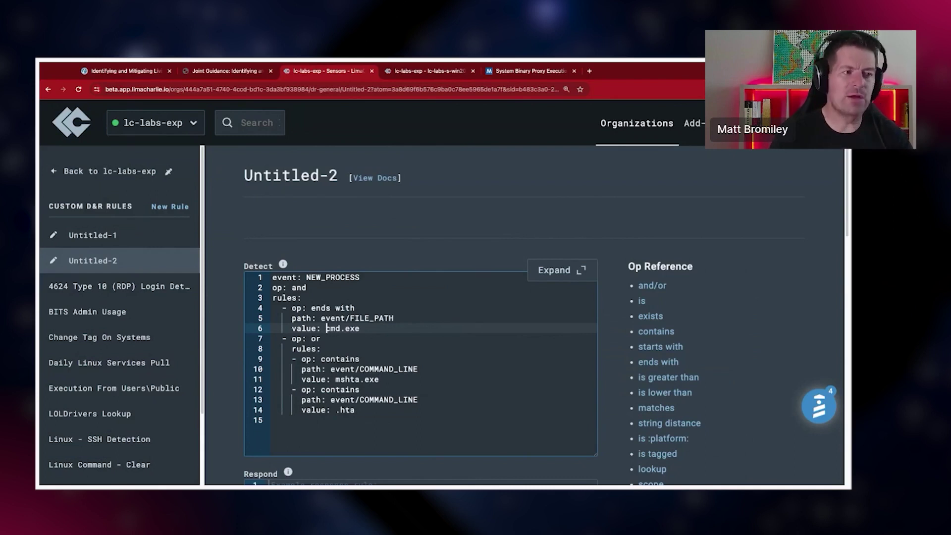
Highlight the whole "ends with" cmd.exe condition for review
click(367, 328)
key(shift+Up)
key(shift+Up)
key(shift+Home)
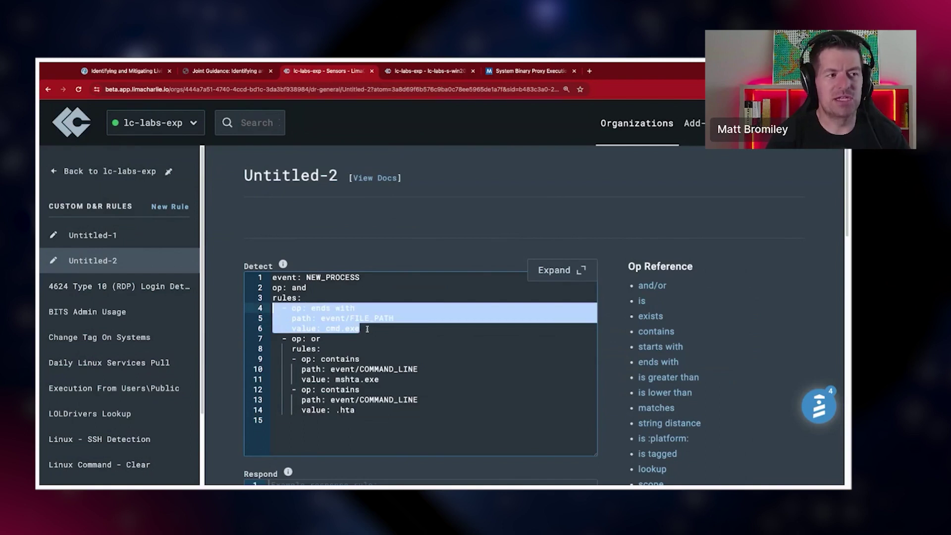
click(373, 327)
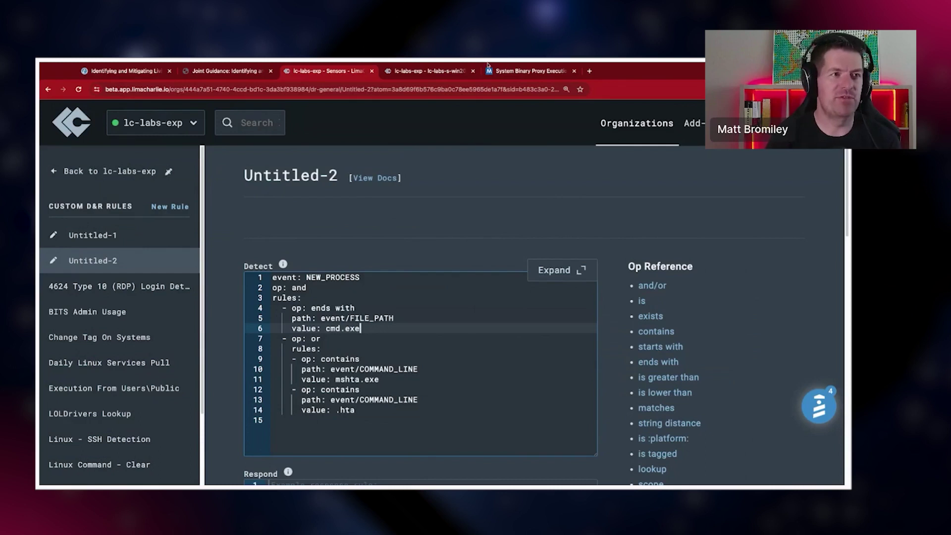
Examine the vim, vi, curl, and tar row of the CISA guidance's LOLBins table, then return to the Untitled-2 rule
click(216, 74)
scroll(440, 310, down, 5)
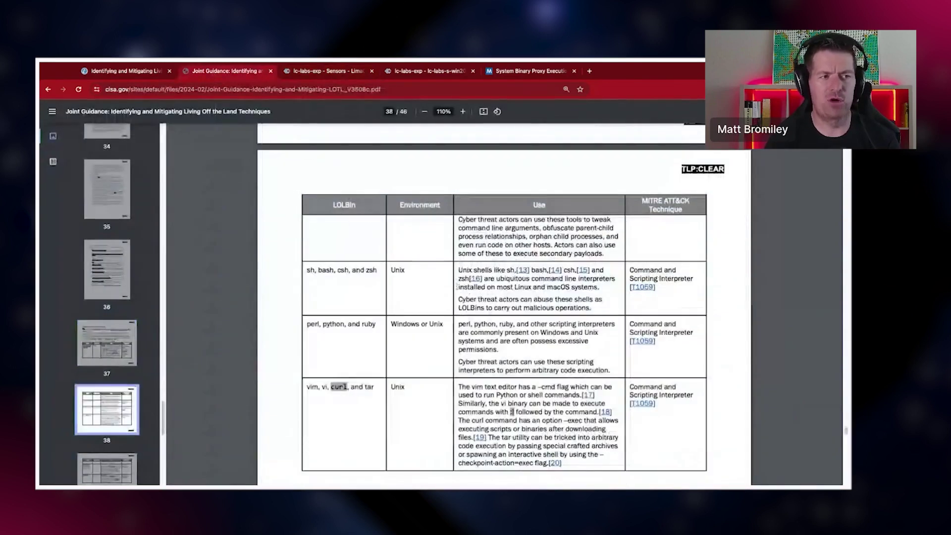
drag(374, 387, 306, 387)
click(377, 392)
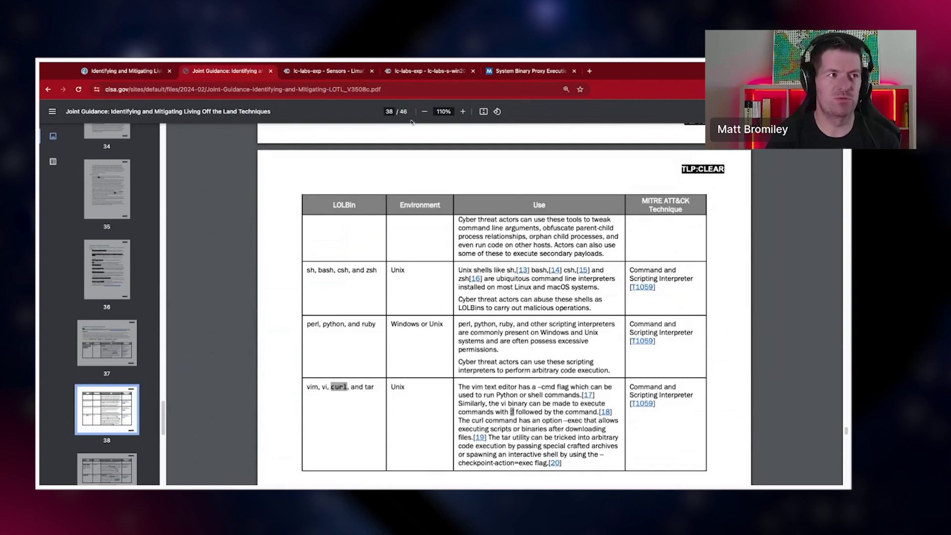
click(347, 75)
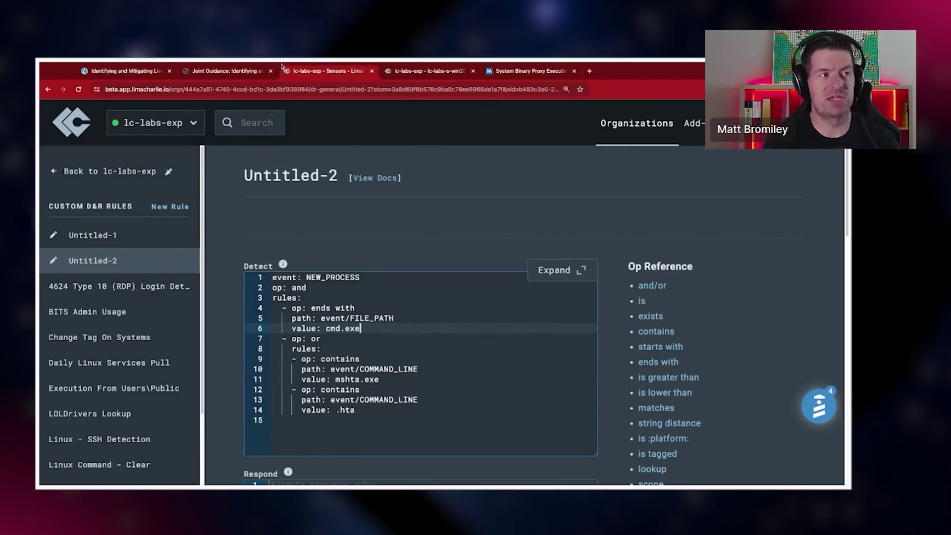
Highlight "perl, python, and ruby" in the CISA guidance's LOLBins table and compare that entry with the Untitled-2 rule
click(230, 73)
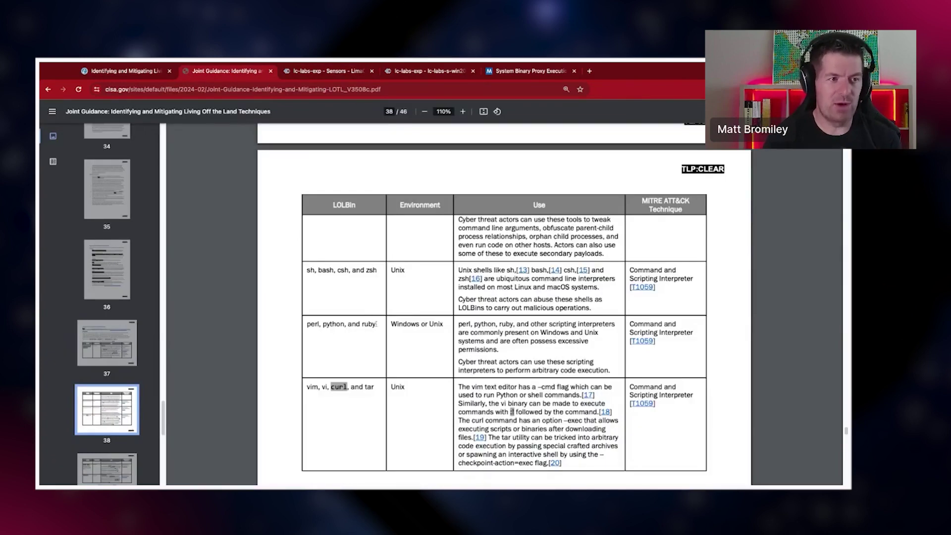
scroll(389, 342, up, 1)
drag(377, 353, 307, 352)
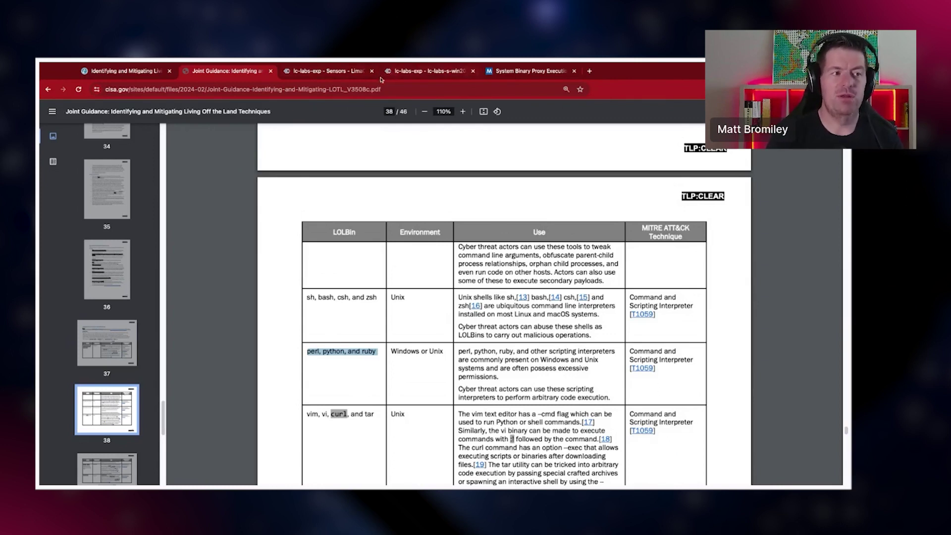
click(342, 74)
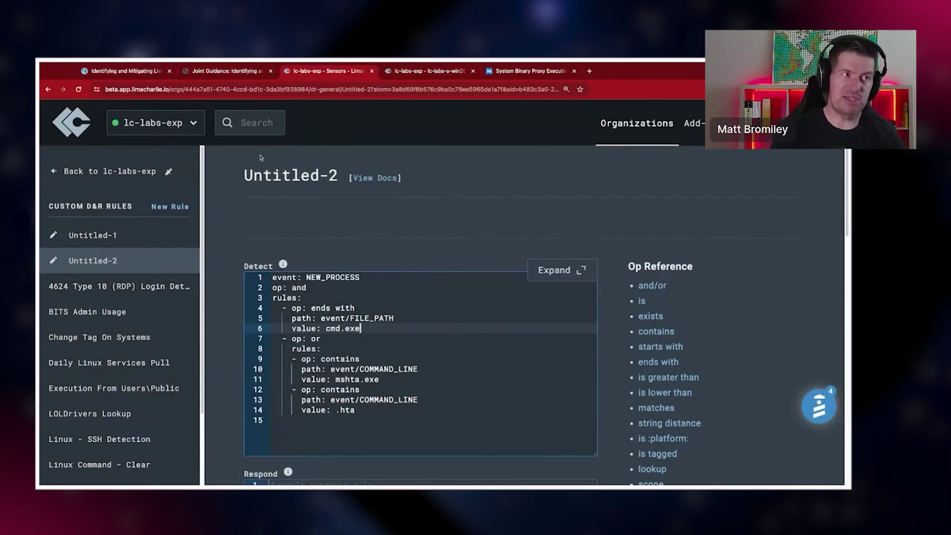
click(216, 74)
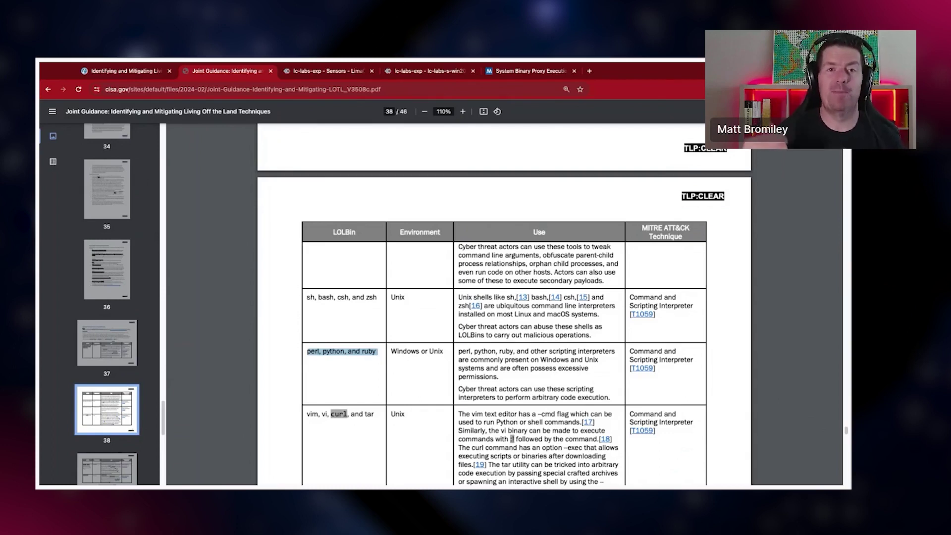
Review the whole Untitled-2 detection rule side by side with the CISA guidance's LOLBins page, ending on the rule
click(356, 76)
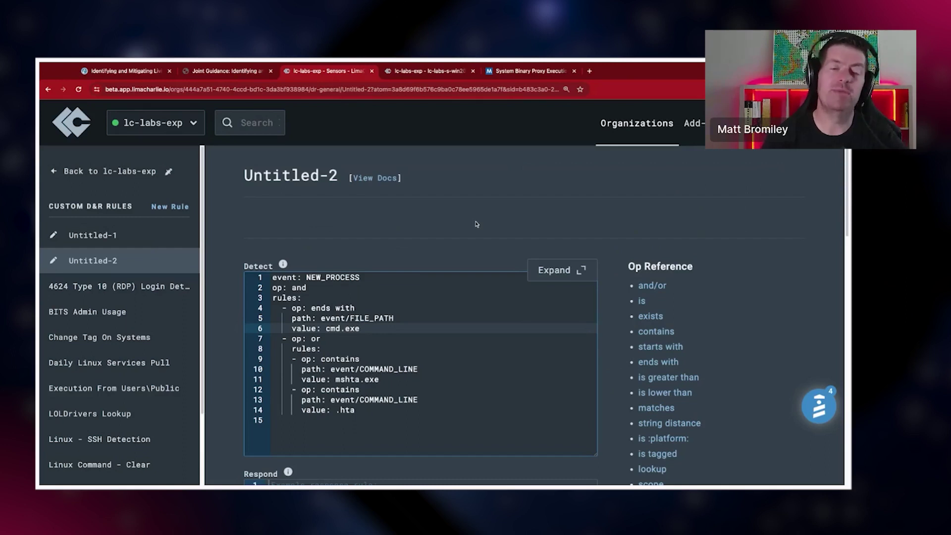
scroll(416, 297, down, 1)
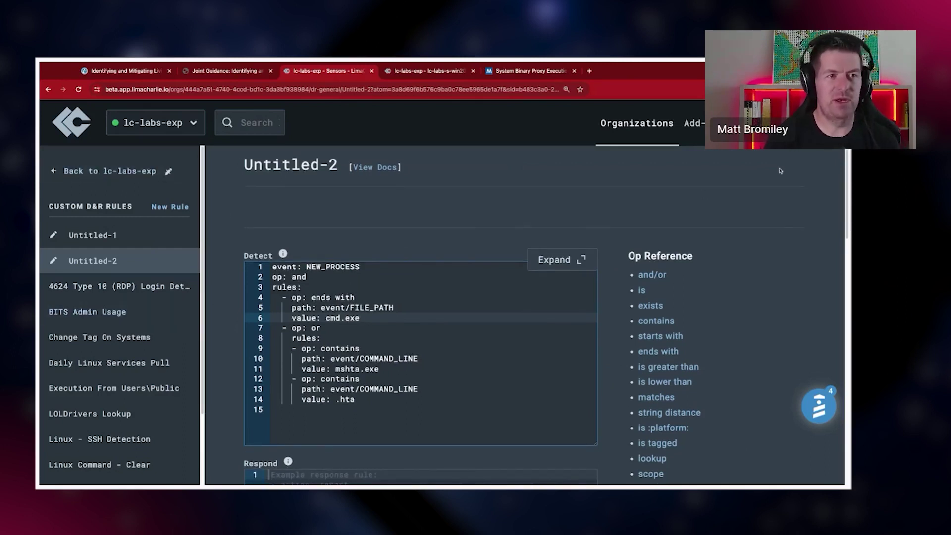
key(ctrl+minus)
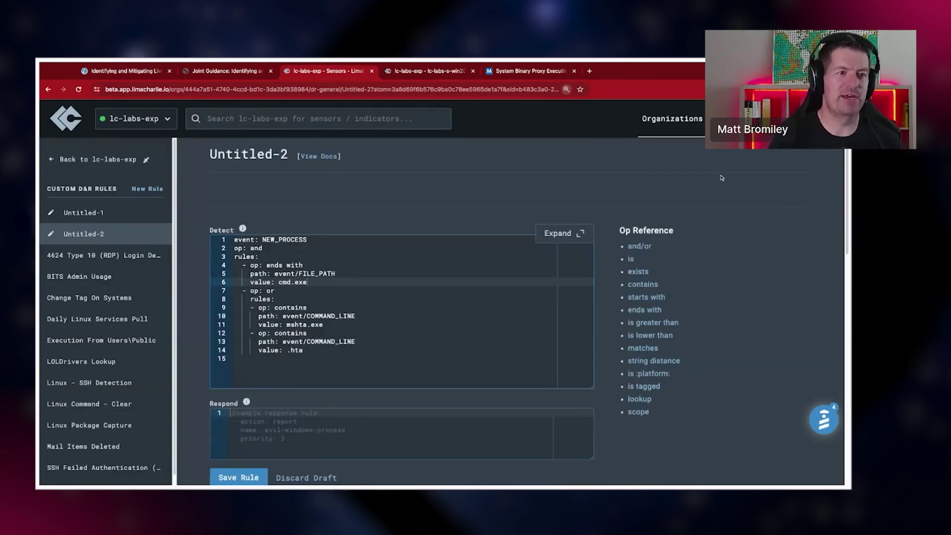
click(246, 72)
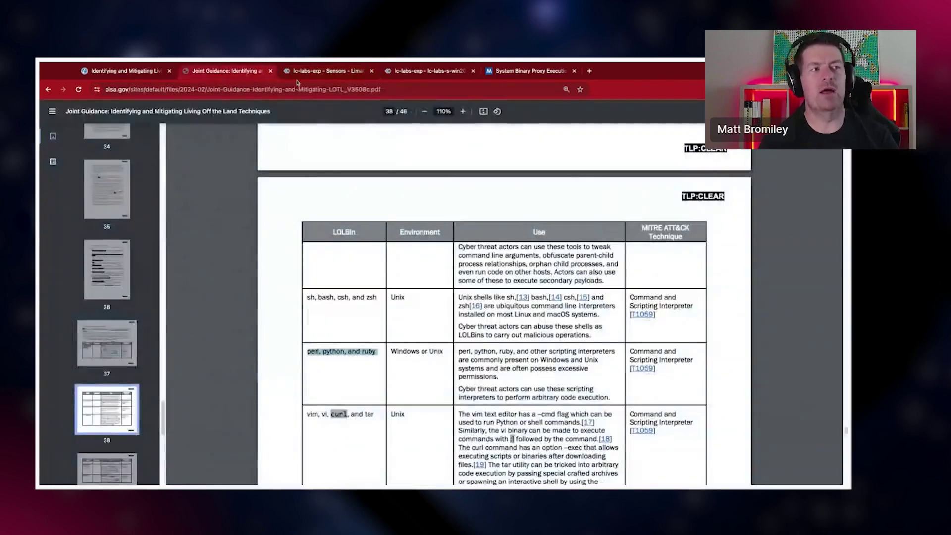
click(352, 71)
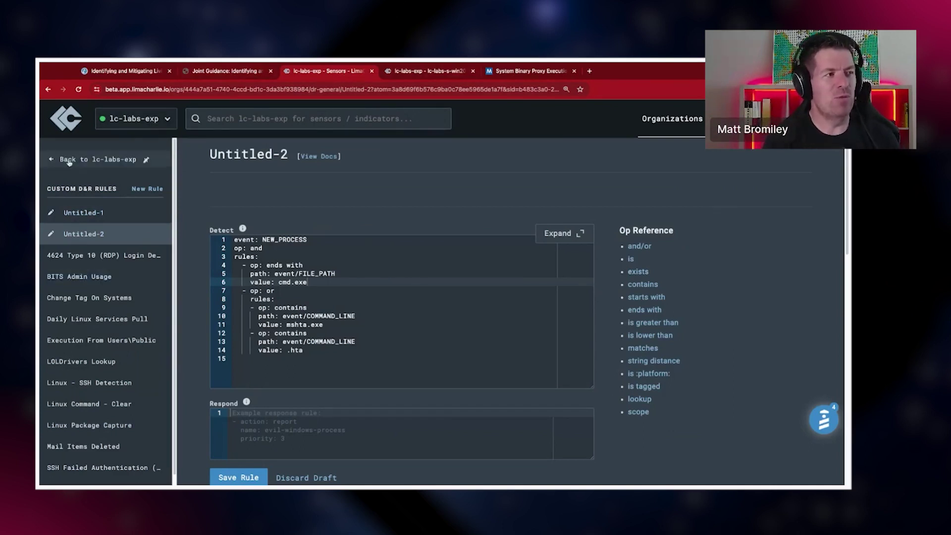
Open the ext-atomic-red-team sensor's timeline and inspect the result T1197 event from 17:38:19
click(94, 159)
click(97, 164)
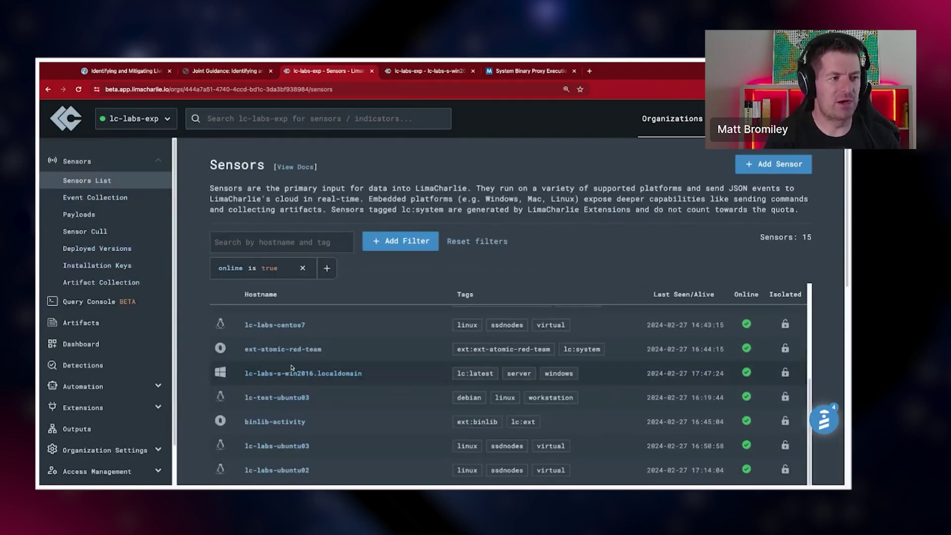
scroll(292, 376, up, 3)
click(280, 418)
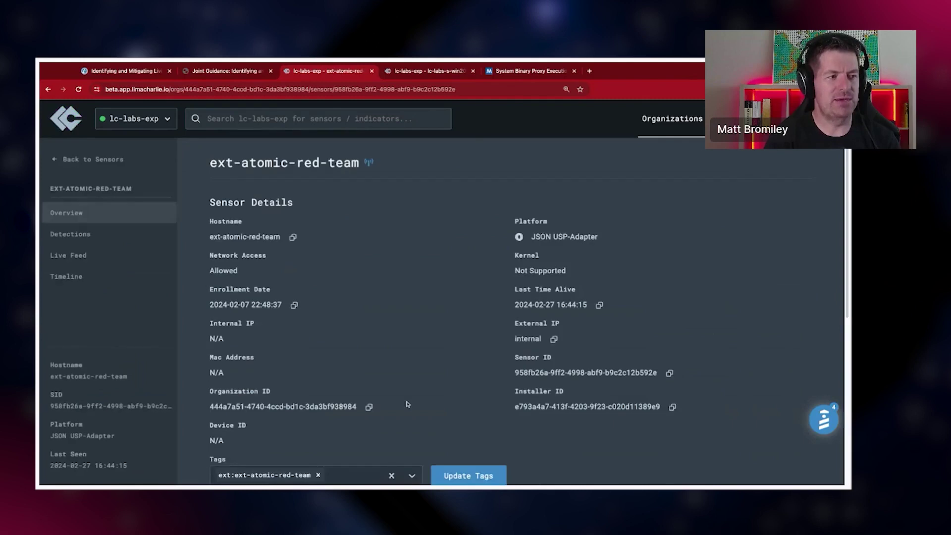
click(79, 276)
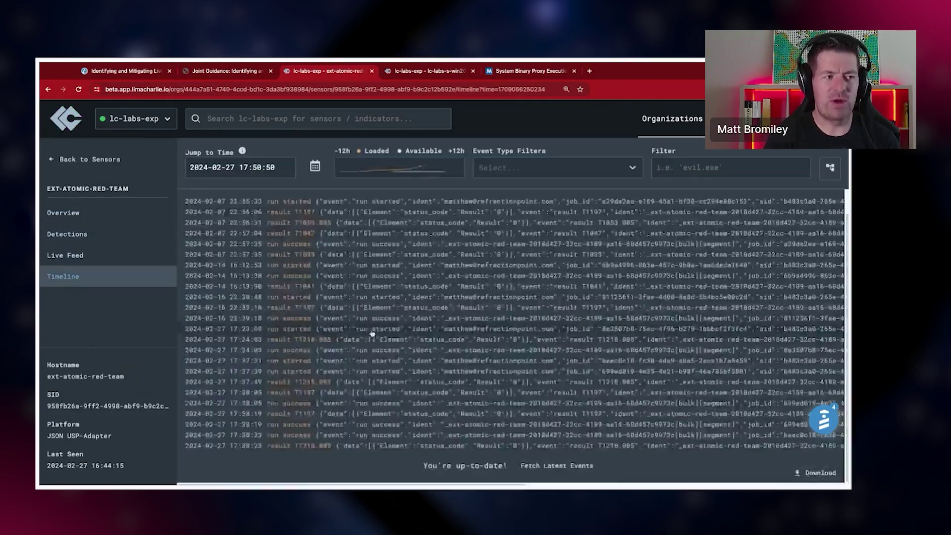
click(330, 416)
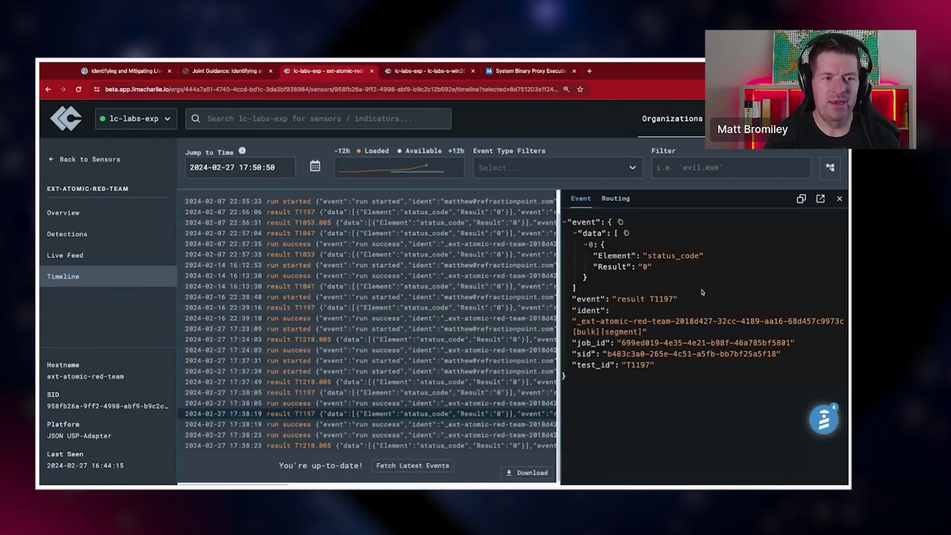
click(839, 198)
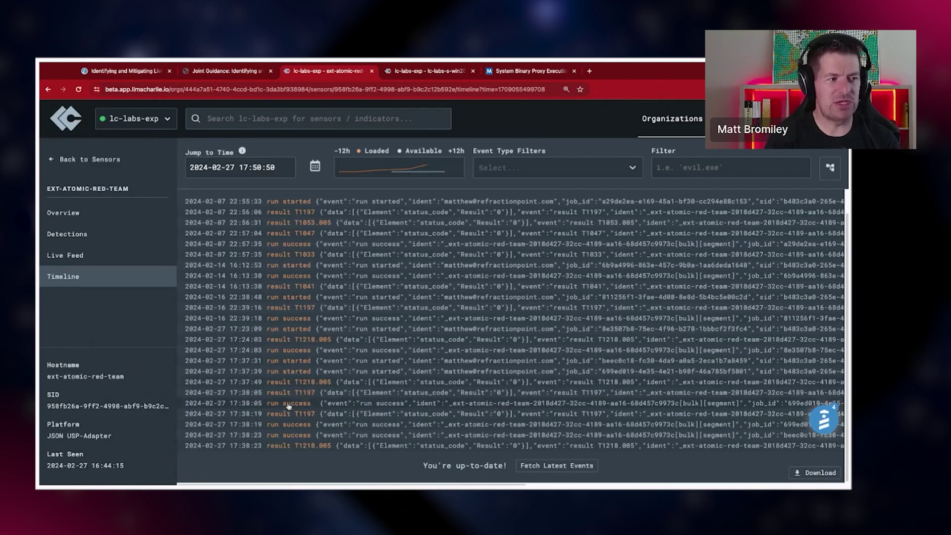
Filter the lc-labs-s-win2016.localdomain sensor's timeline by bitsadmin and inspect the directory listing event for c:\Windows\System32
click(72, 160)
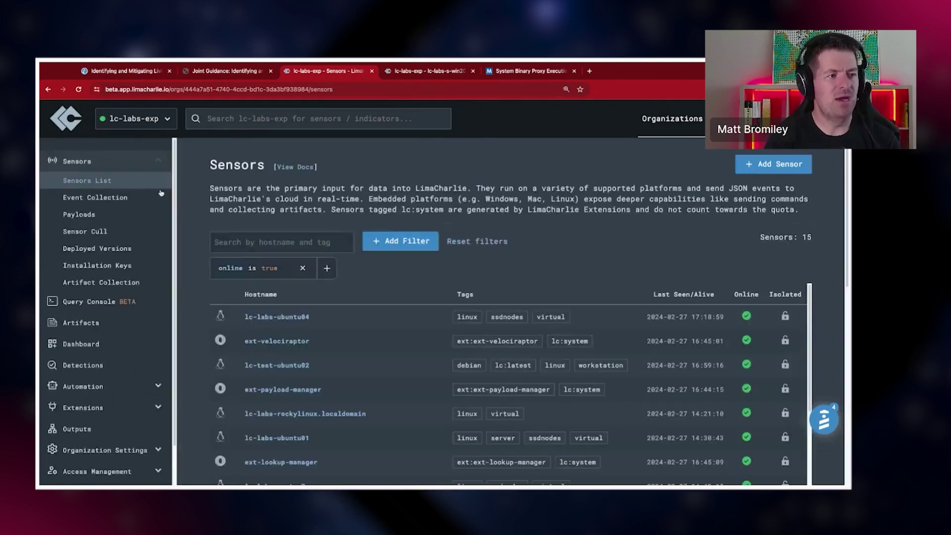
click(298, 463)
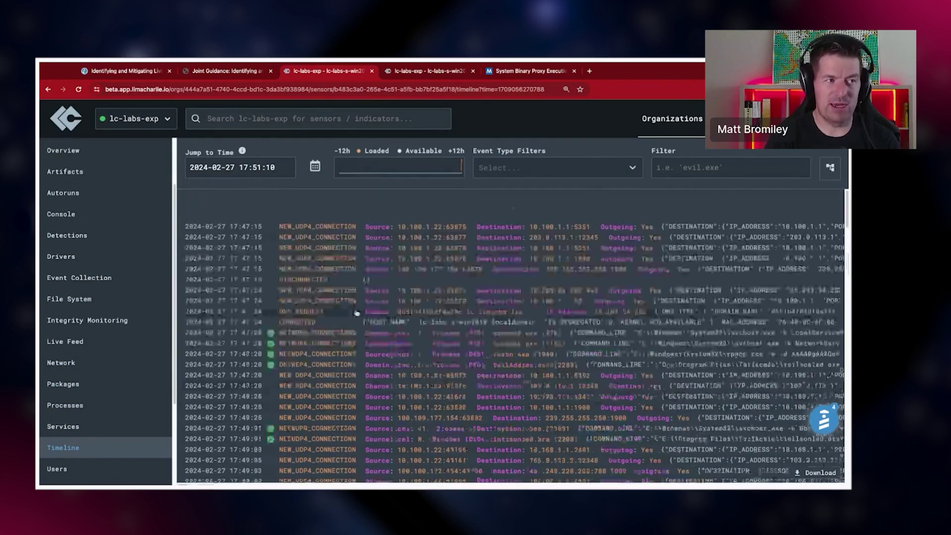
click(585, 171)
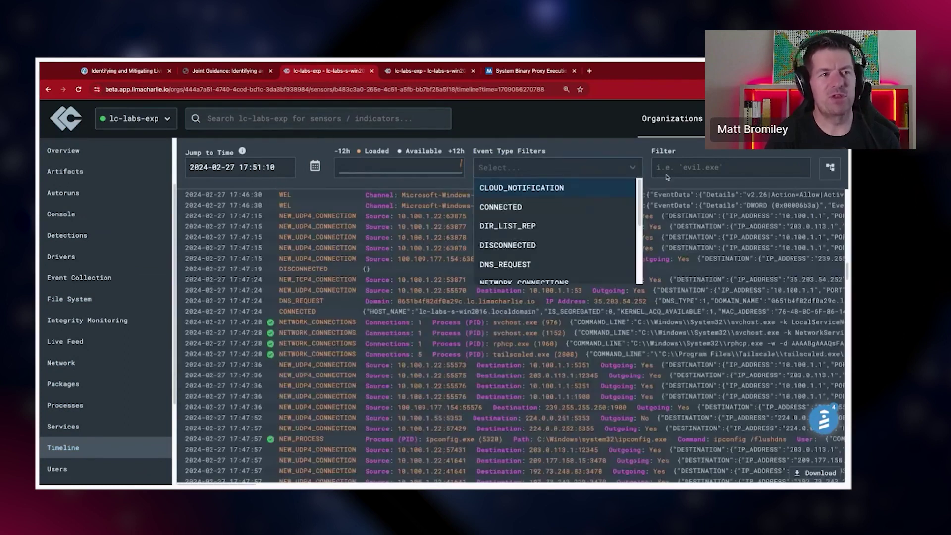
click(667, 174)
text(bitsadmin)
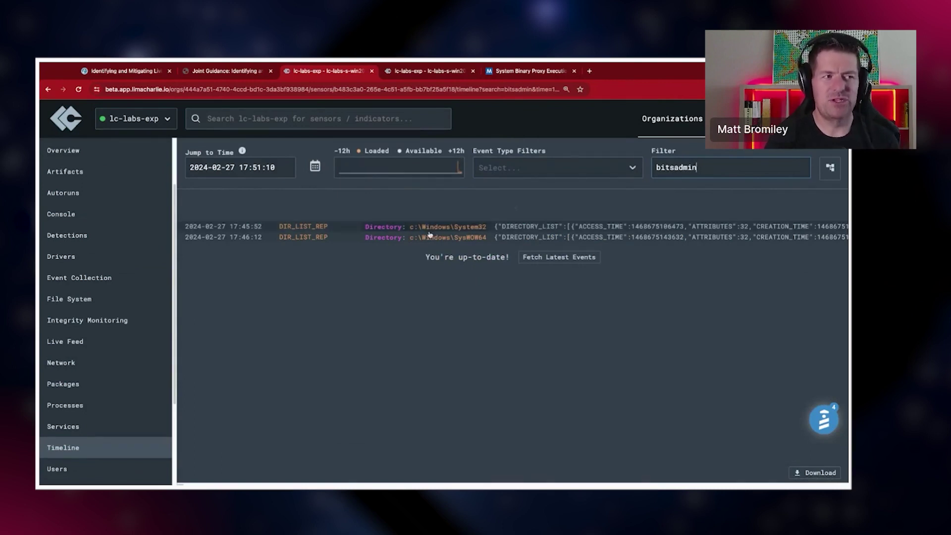
click(491, 227)
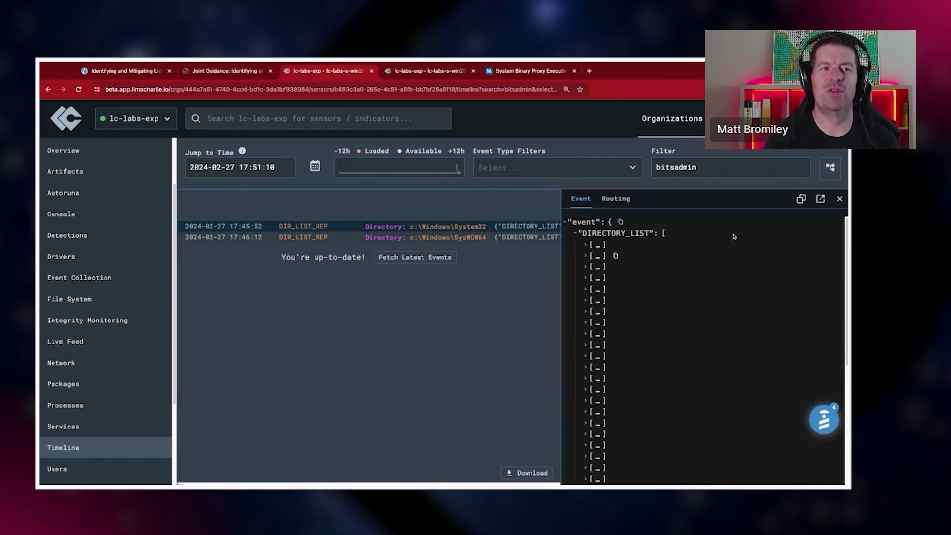
click(839, 199)
Filter the Windows server's timeline by T1197 and examine the matching process and Sysmon events
double_click(726, 173)
key(BackSpace)
text(T1197)
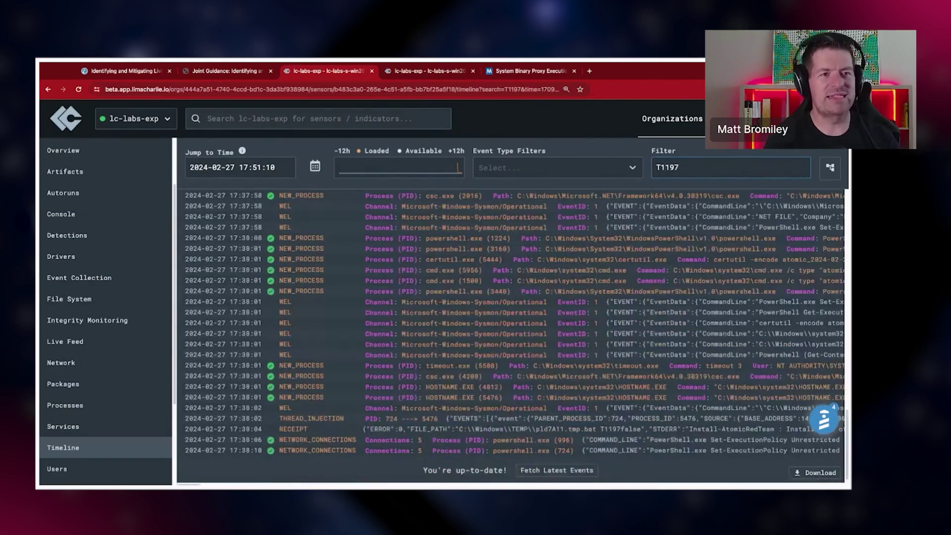
scroll(487, 246, up, 5)
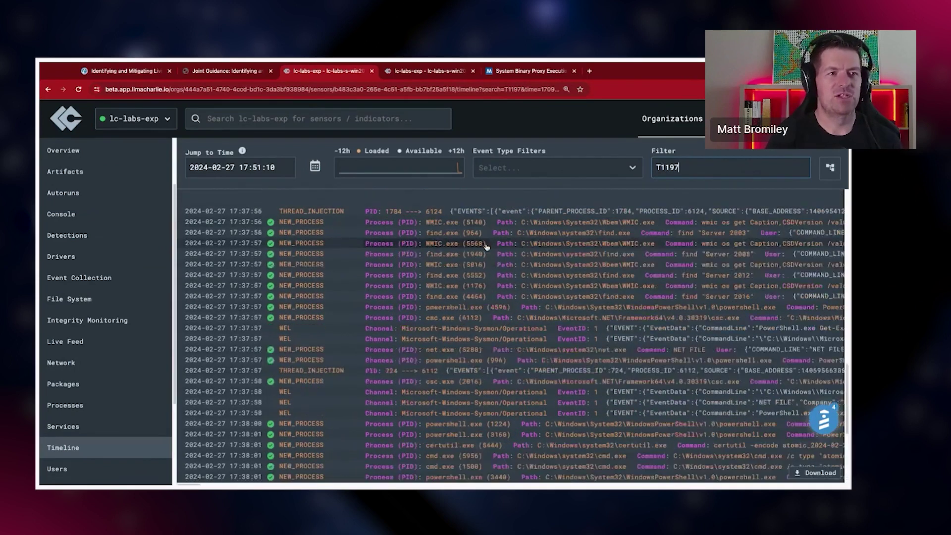
scroll(486, 247, up, 5)
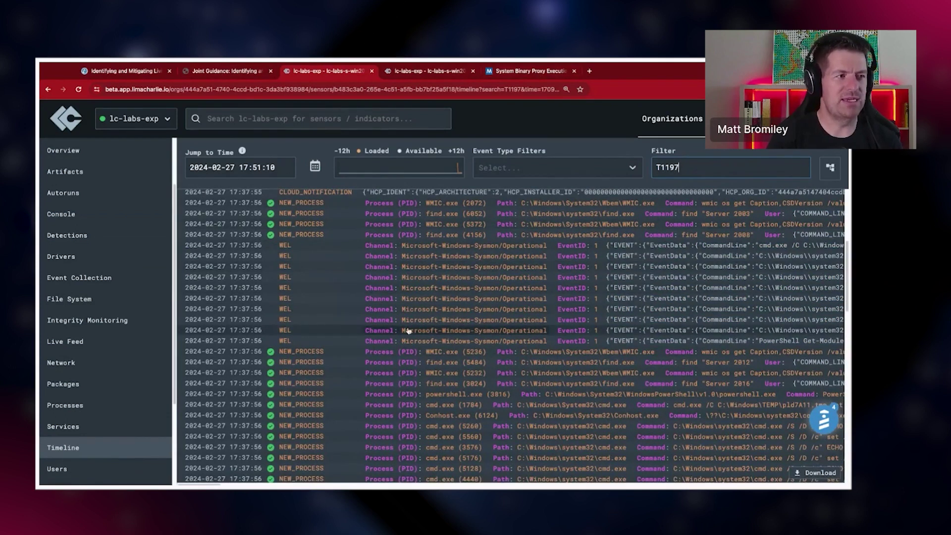
scroll(293, 212, up, 5)
scroll(470, 334, down, 10)
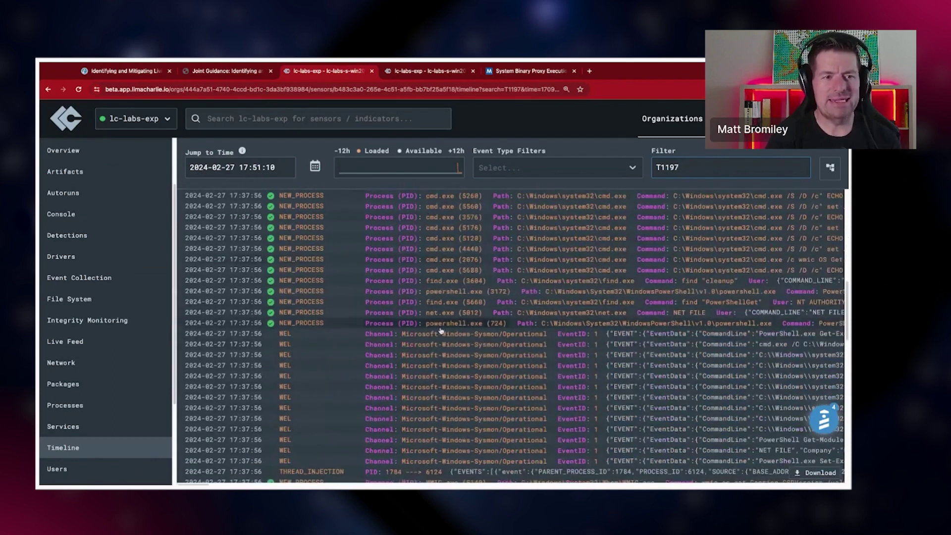
scroll(466, 353, up, 2)
Clear the timeline's text filter and browse the unfiltered events from 17:37:32 through the most recent ones
key(ctrl+a)
key(BackSpace)
scroll(435, 357, down, 5)
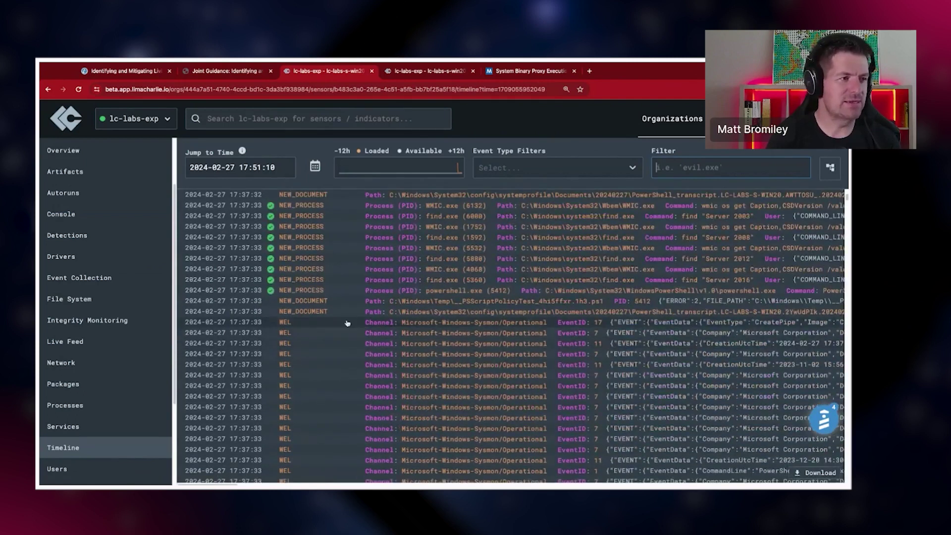
scroll(350, 323, down, 10)
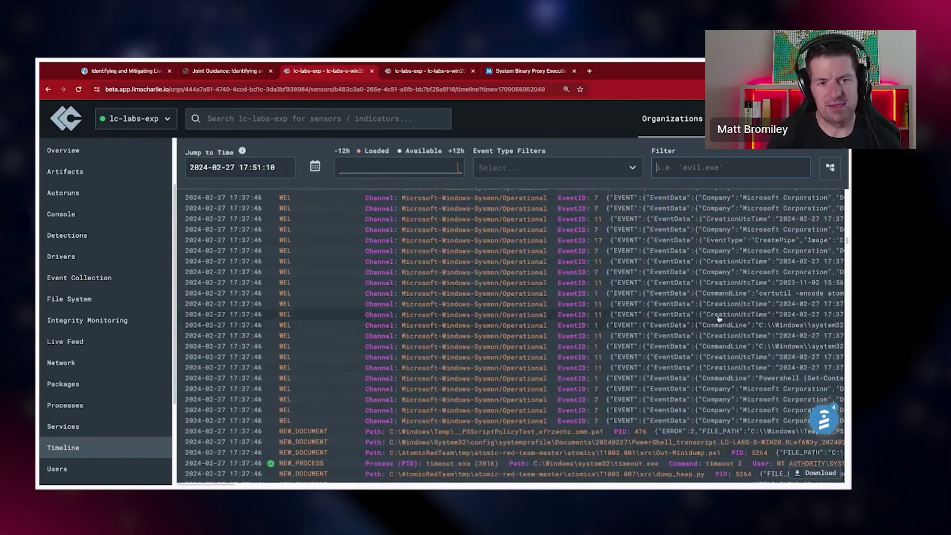
scroll(510, 334, down, 5)
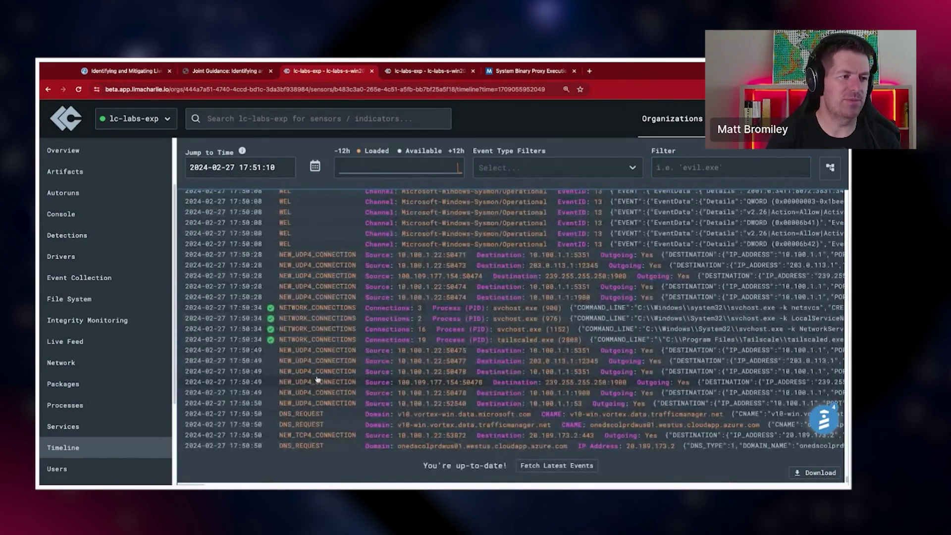
Go back through the unfiltered timeline to the HOSTNAME.EXE and whoami.exe process events around 17:38:15 and examine them
scroll(317, 379, up, 10)
scroll(408, 329, up, 10)
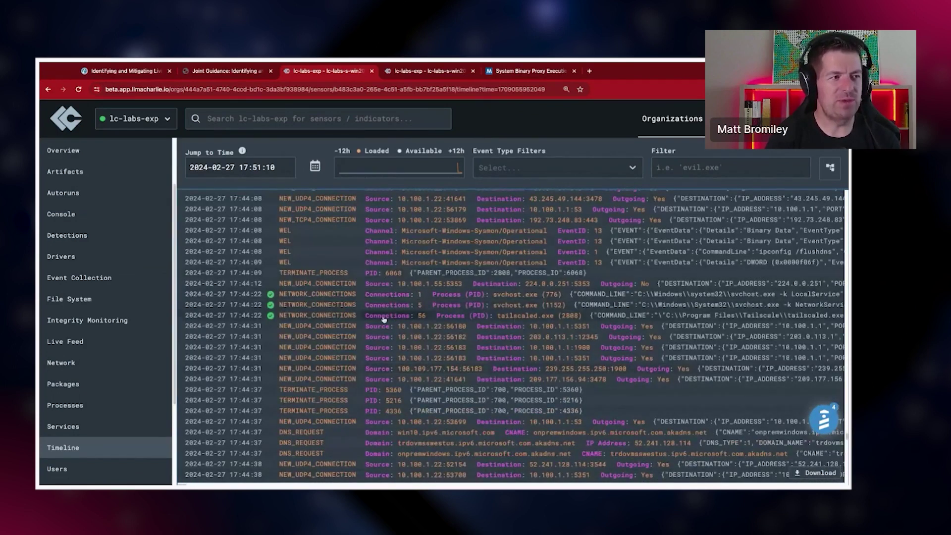
scroll(384, 320, up, 10)
scroll(380, 340, up, 10)
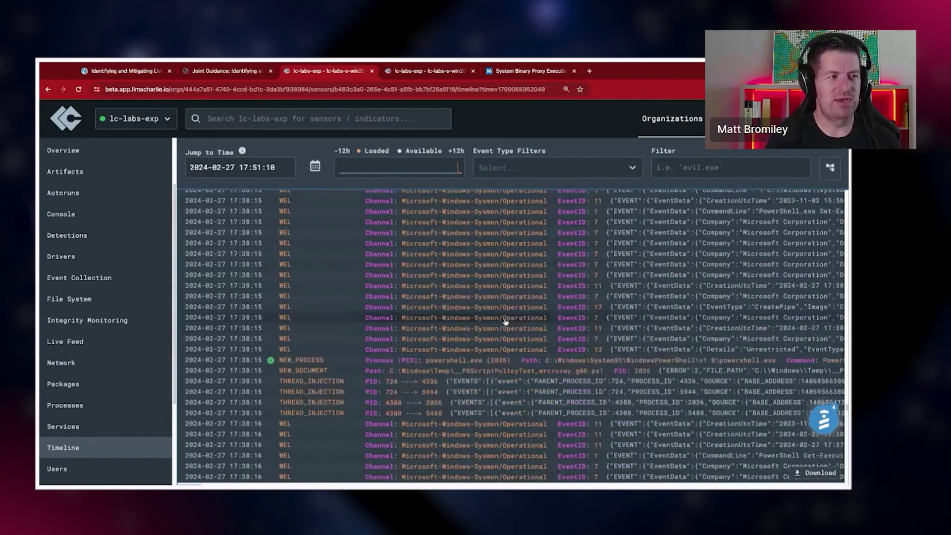
scroll(505, 322, up, 2)
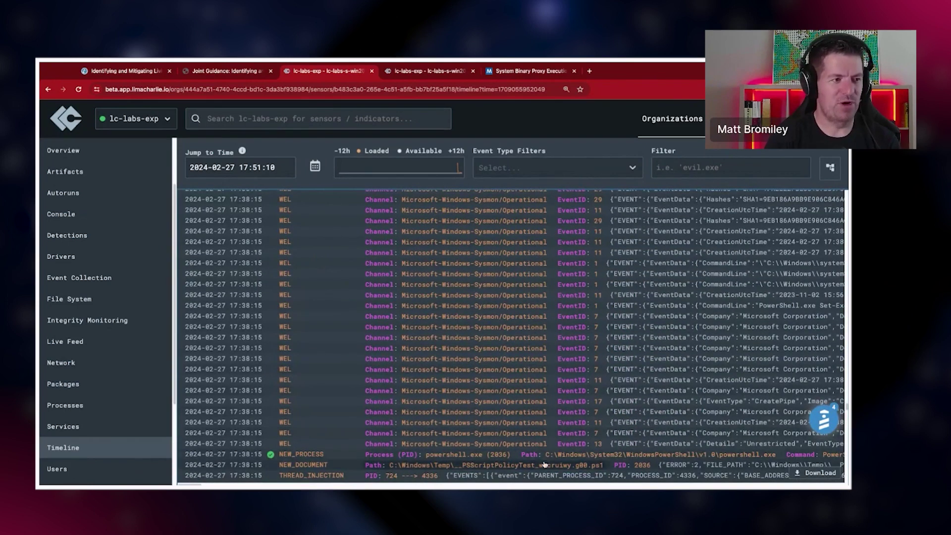
scroll(544, 465, up, 3)
scroll(658, 318, up, 4)
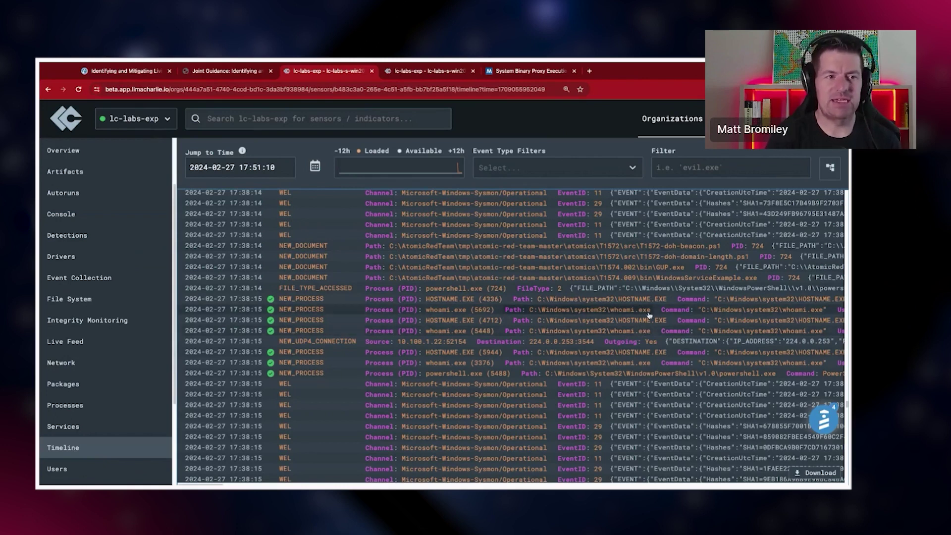
scroll(639, 337, up, 2)
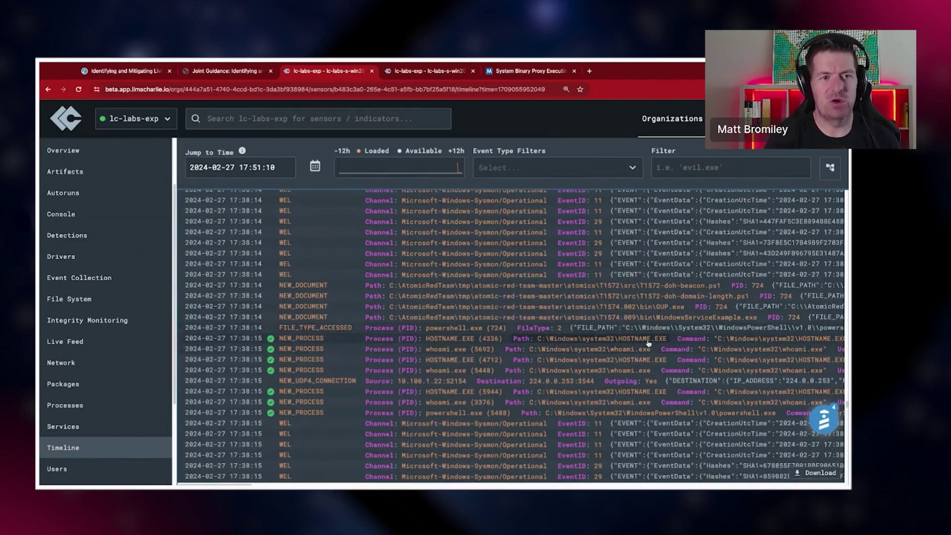
Examine the AtomicRedTeam NEW_DOCUMENT events and surrounding process activity at 17:38:13 and 17:38:14
scroll(653, 347, up, 8)
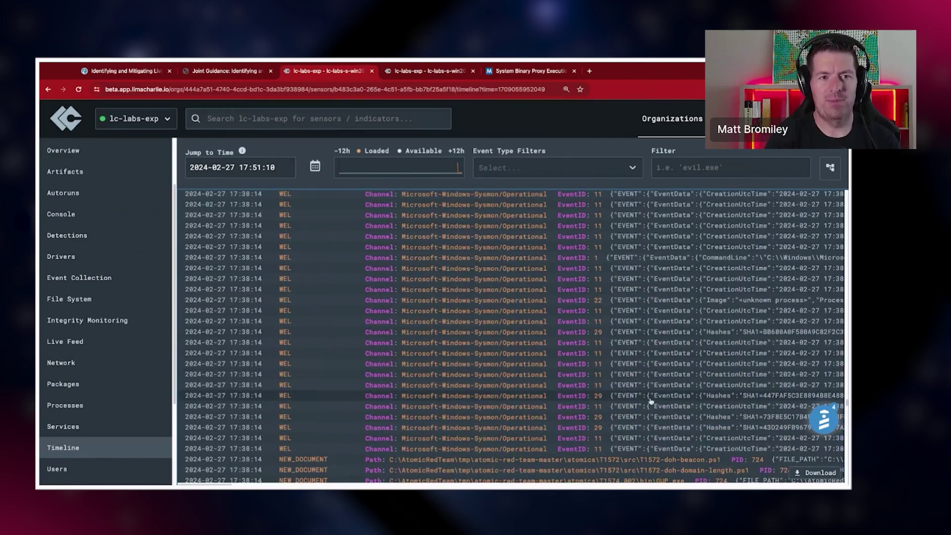
scroll(644, 377, up, 5)
scroll(639, 386, up, 5)
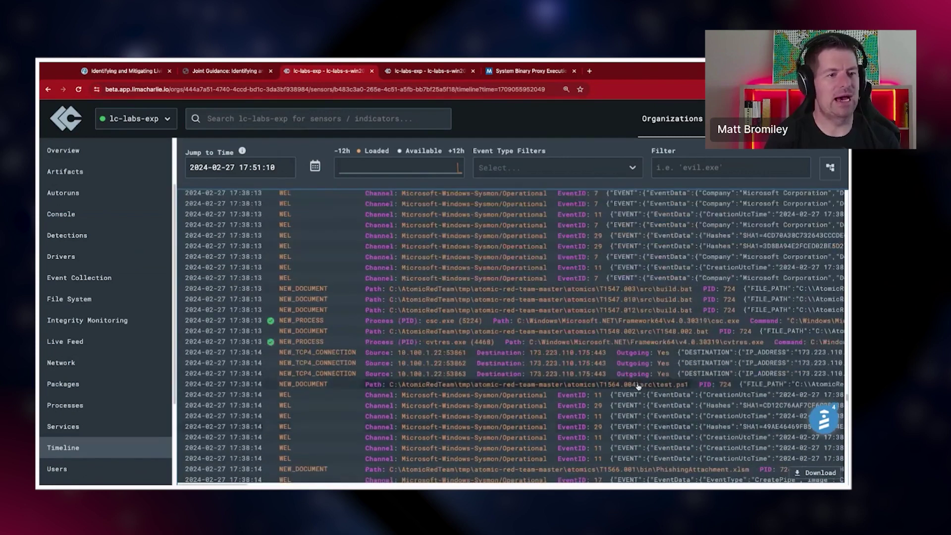
scroll(637, 386, down, 4)
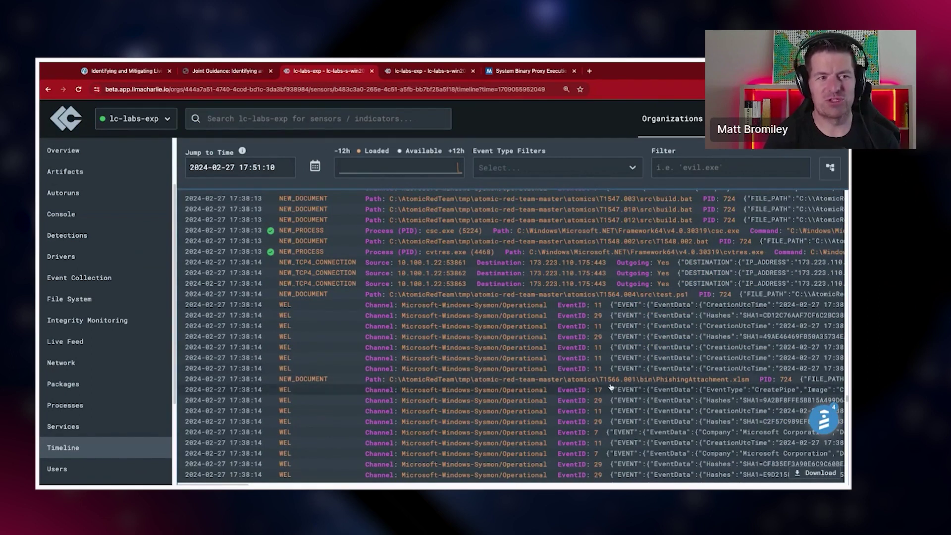
scroll(624, 303, up, 1)
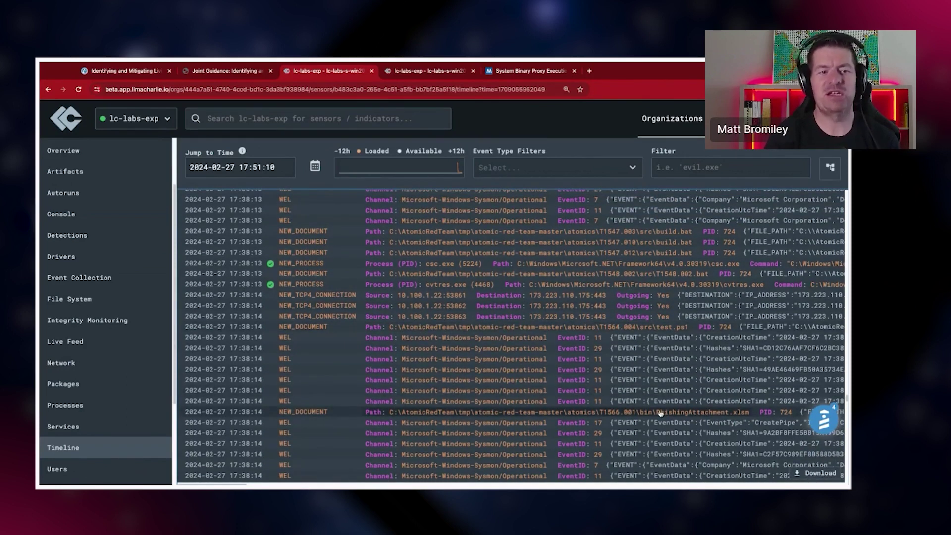
scroll(616, 409, up, 3)
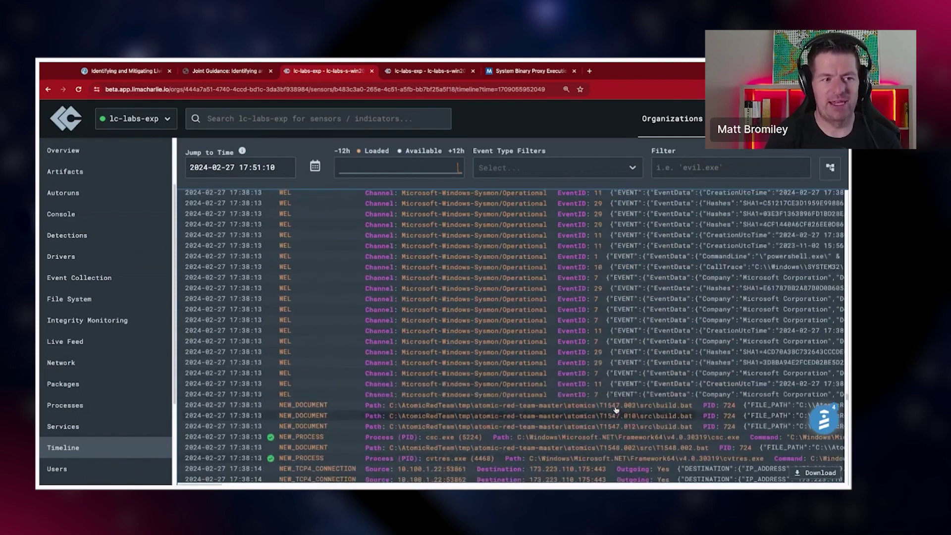
scroll(616, 410, up, 5)
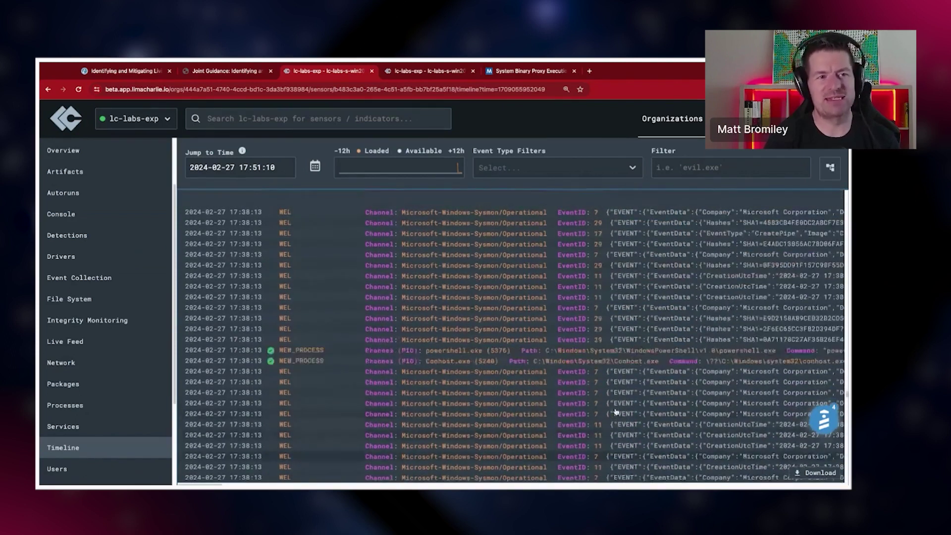
scroll(576, 356, down, 5)
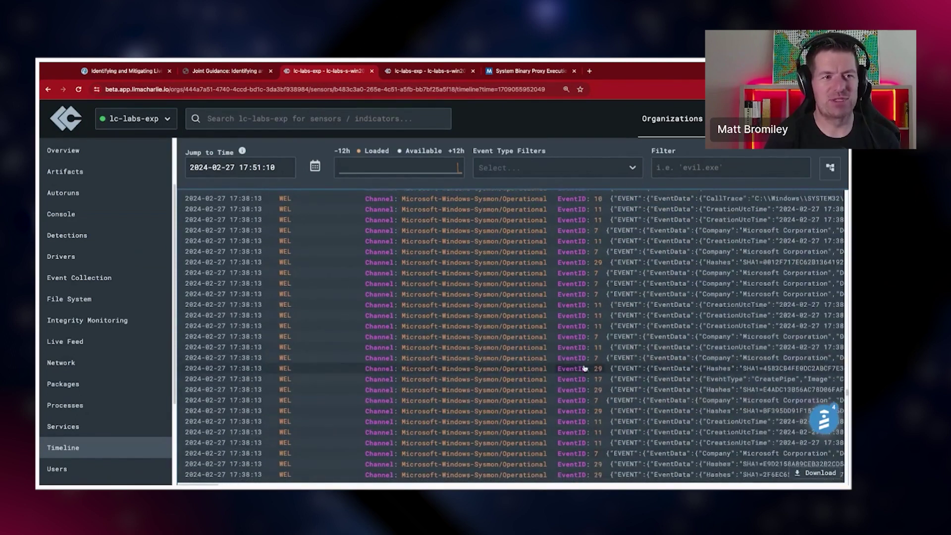
scroll(587, 442, down, 5)
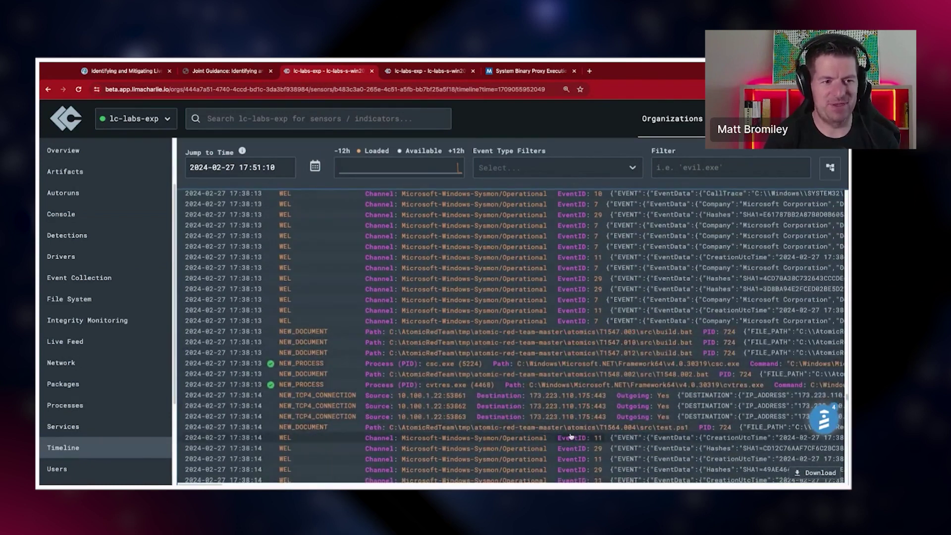
Examine the PhishingAttachment.xlsm NEW_DOCUMENT event at 17:38:14 and the powershell.exe (5376) process event at 17:38:13
click(515, 346)
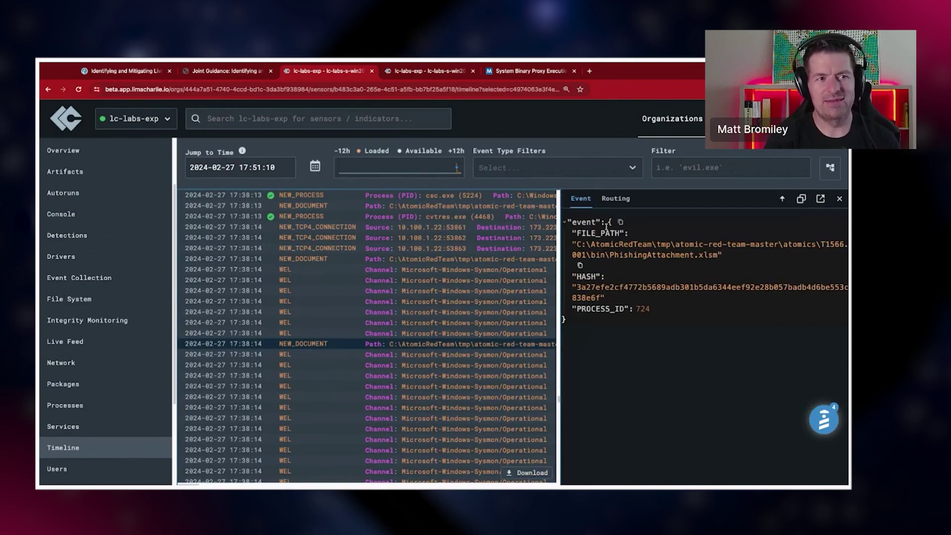
click(839, 198)
scroll(601, 383, up, 3)
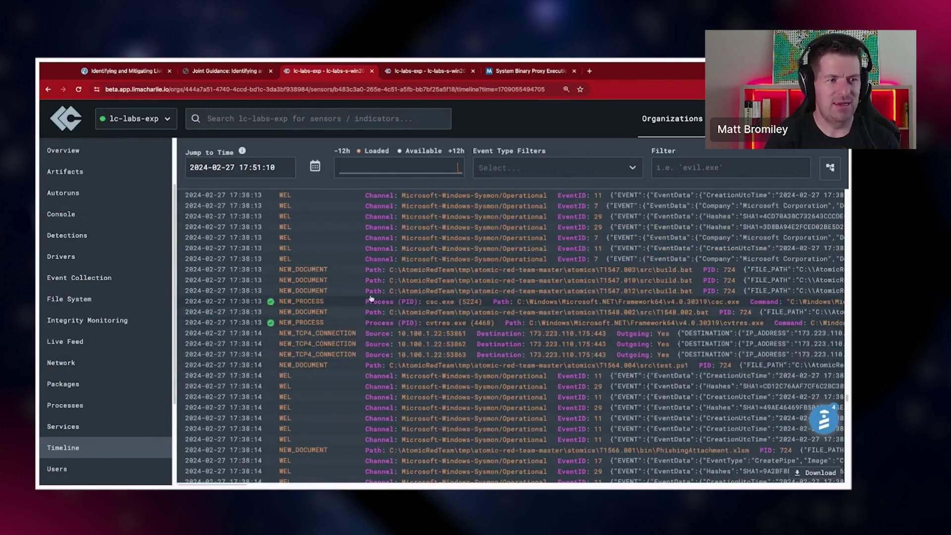
scroll(601, 304, up, 5)
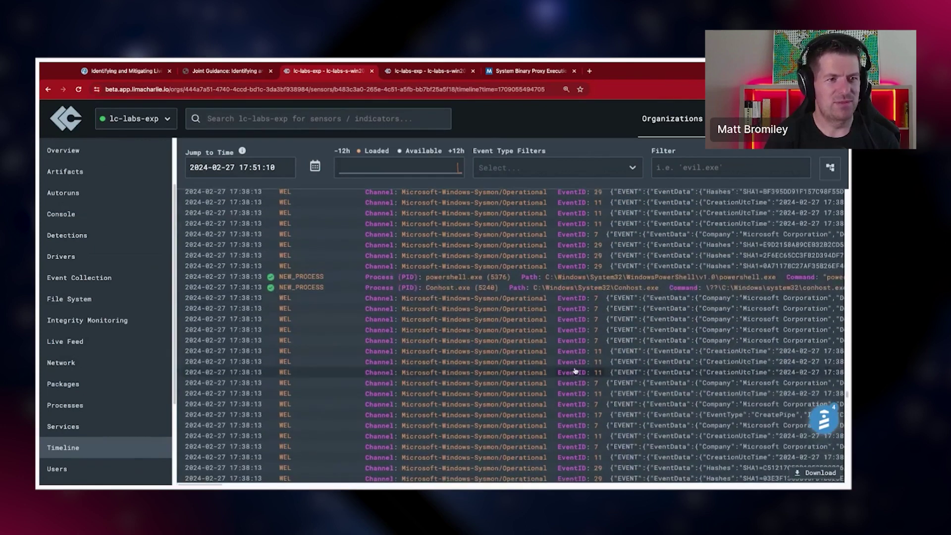
scroll(604, 301, up, 1)
click(596, 296)
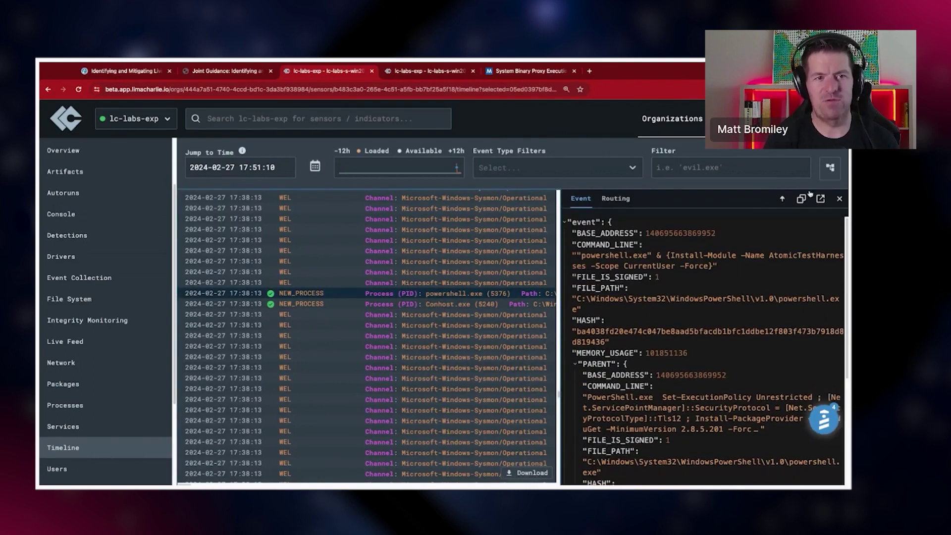
click(840, 198)
Browse the timeline backward from 17:38:13 to the T1046 document and powershell.exe events at 17:38:09
scroll(610, 322, down, 3)
scroll(610, 323, up, 5)
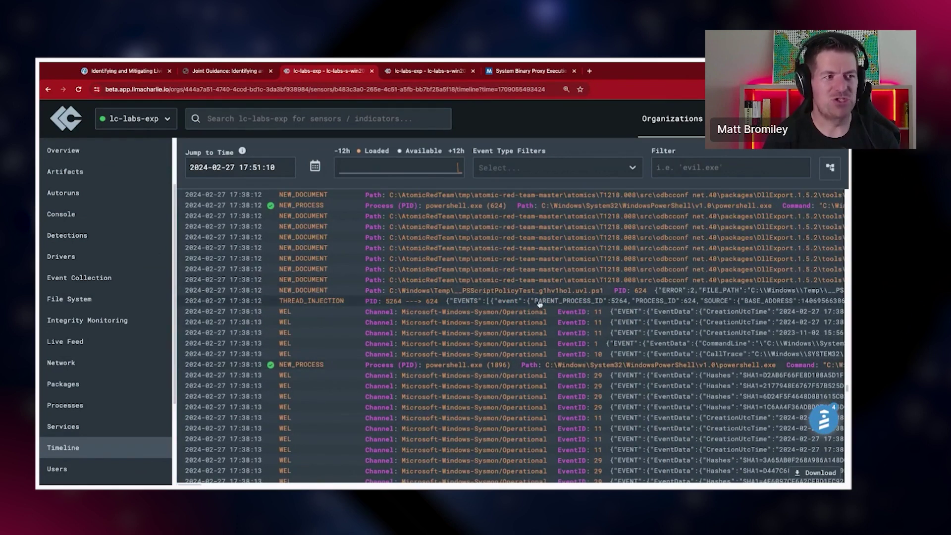
scroll(588, 300, up, 3)
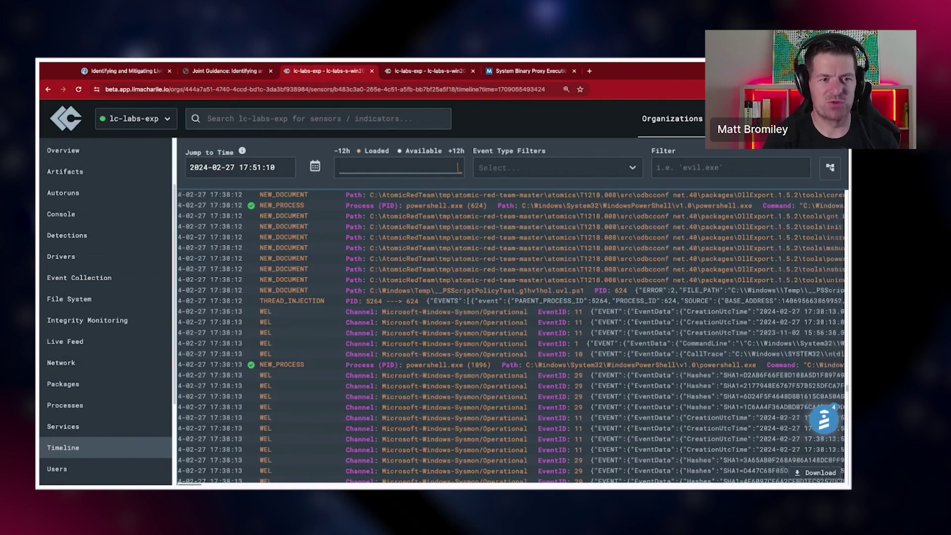
scroll(588, 300, up, 4)
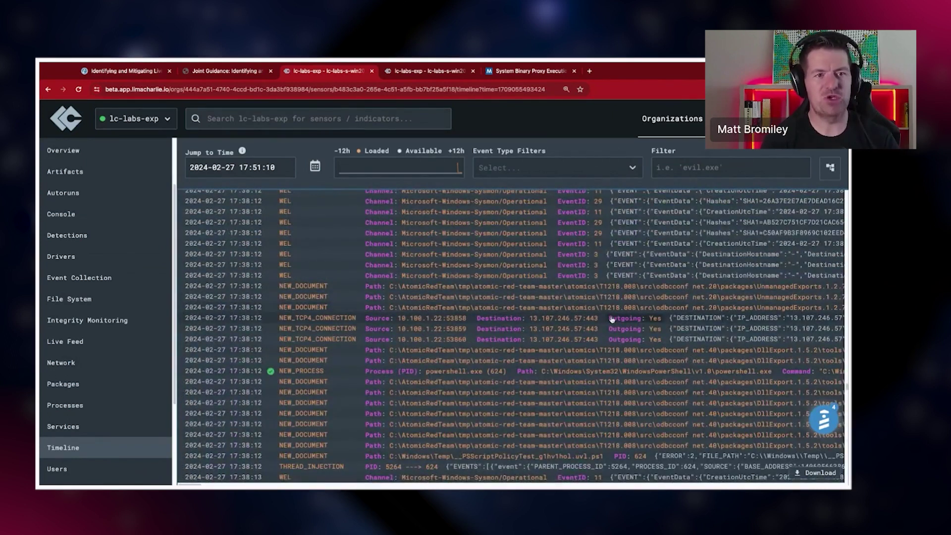
scroll(598, 304, up, 10)
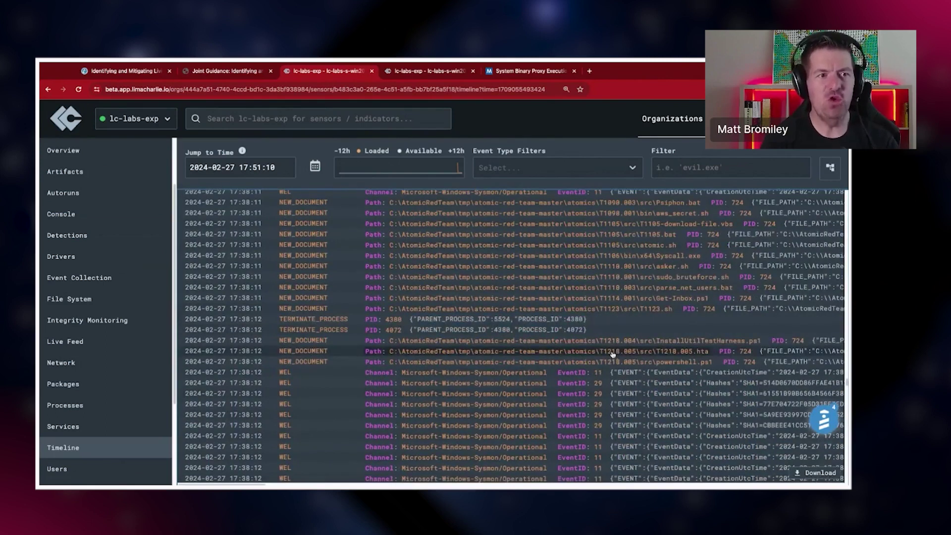
scroll(613, 354, up, 4)
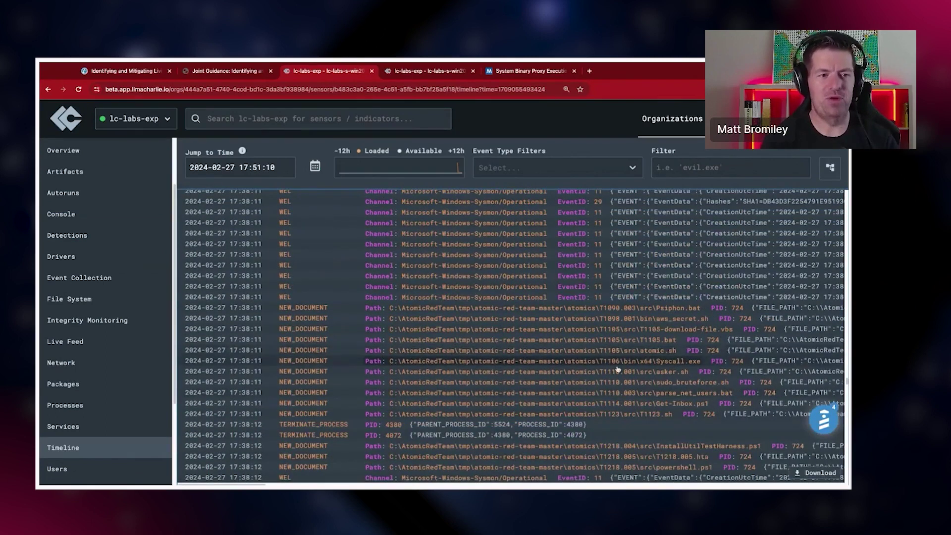
scroll(625, 379, up, 1)
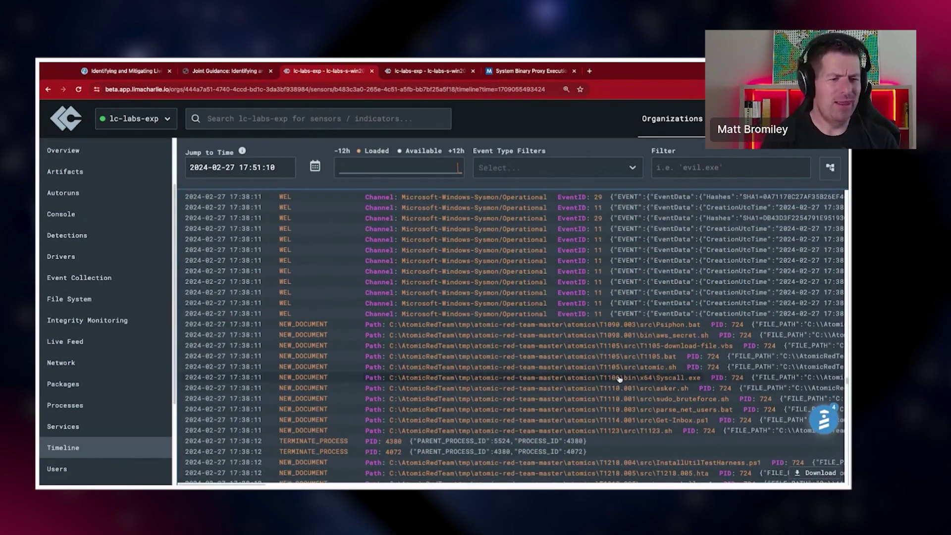
scroll(619, 379, up, 5)
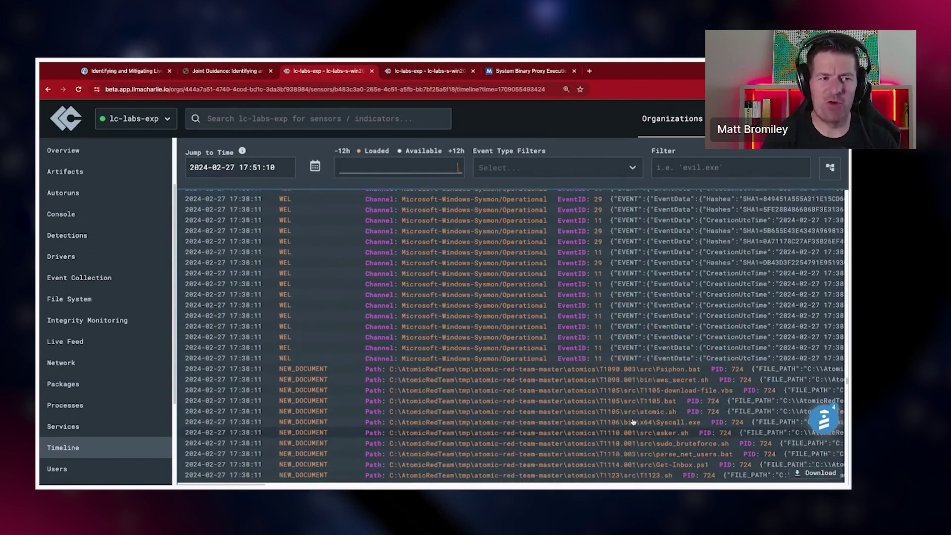
scroll(633, 424, up, 10)
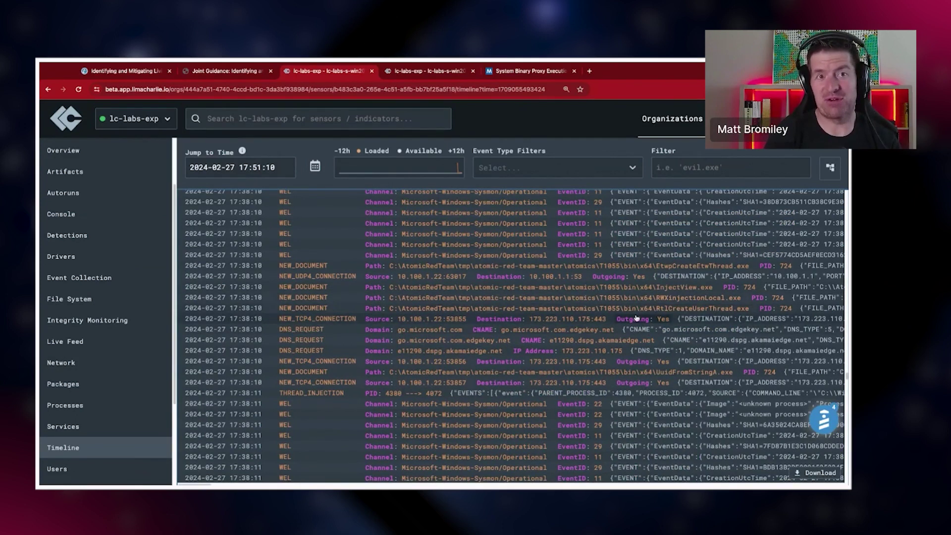
scroll(636, 318, up, 10)
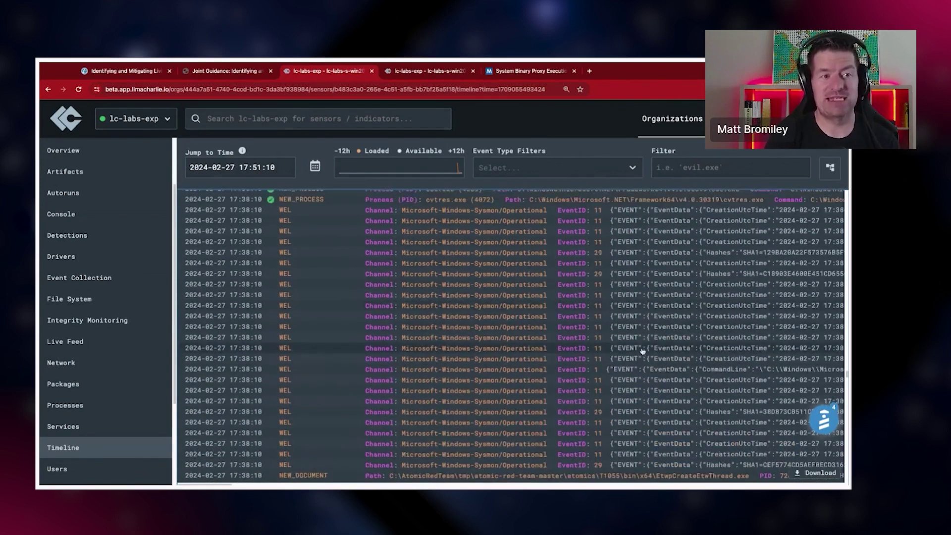
scroll(629, 351, up, 5)
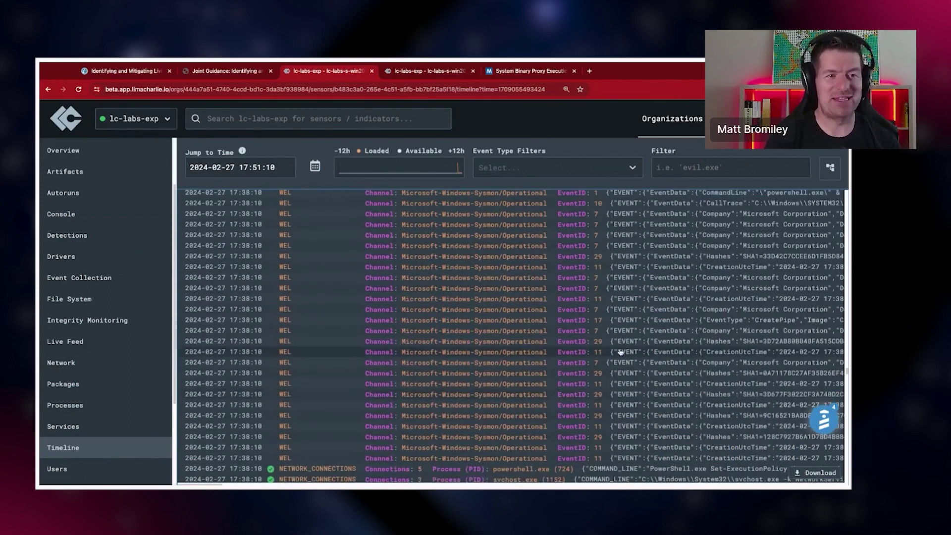
scroll(612, 353, up, 8)
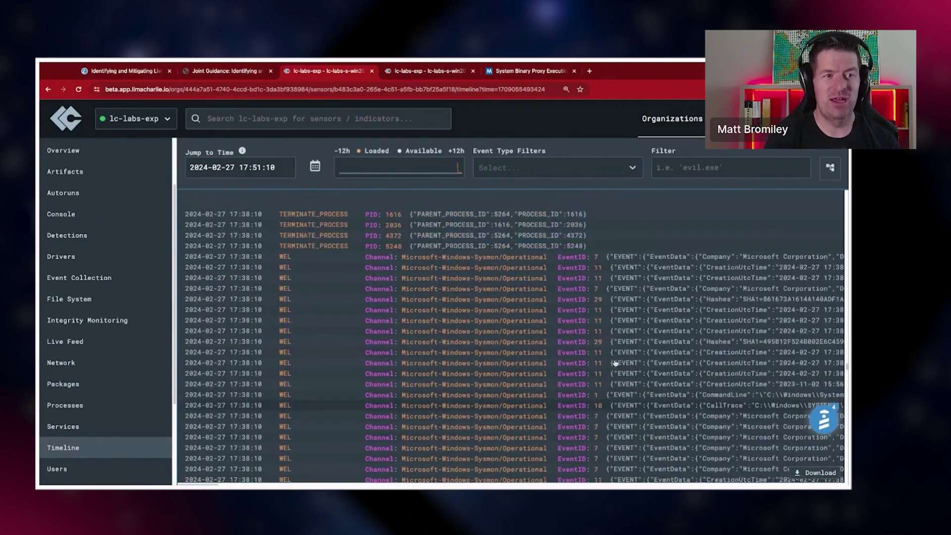
scroll(615, 362, up, 5)
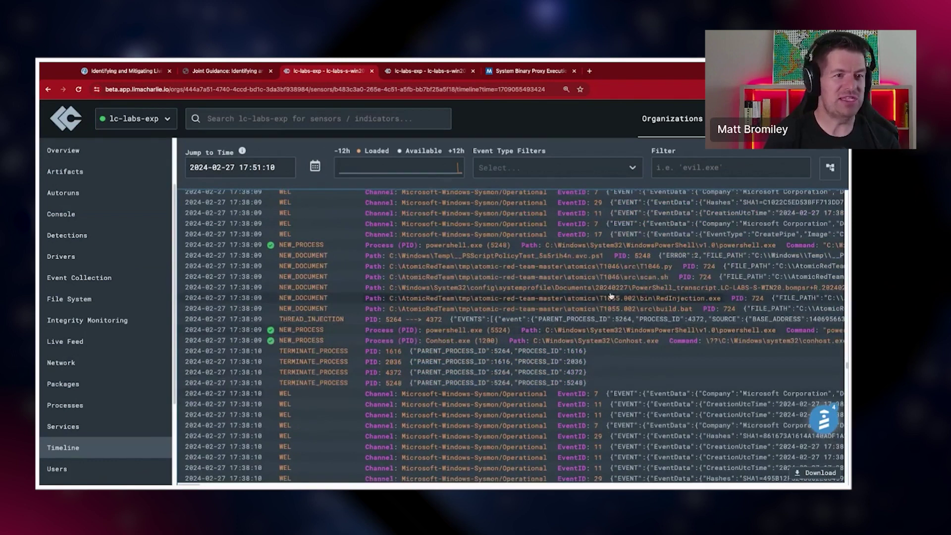
scroll(625, 317, up, 4)
scroll(630, 345, up, 5)
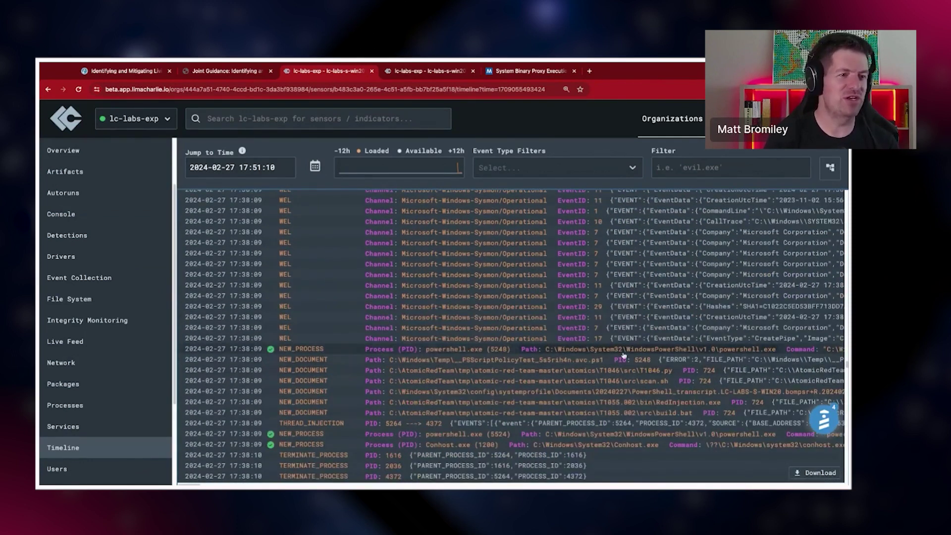
scroll(612, 356, down, 2)
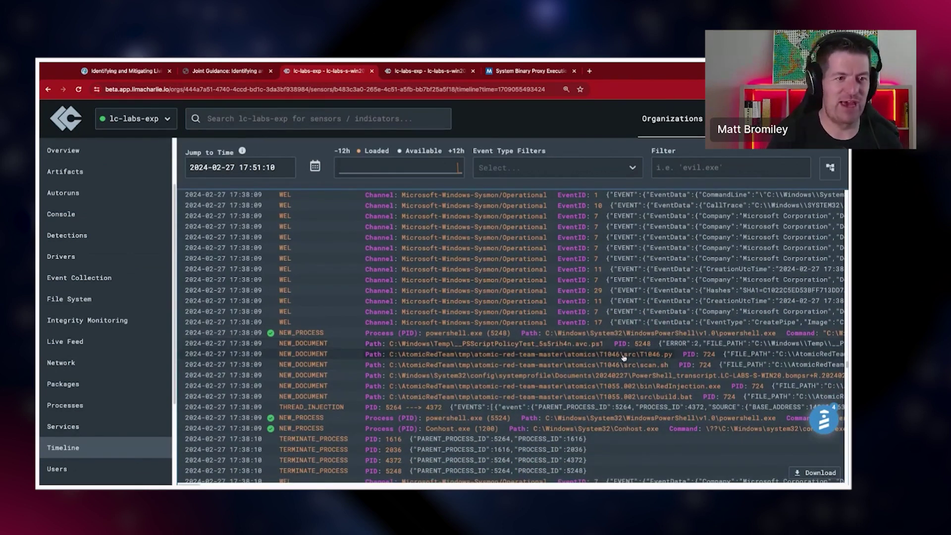
Examine the details of the T1046.py document event and the powershell.exe (5248) process event at 17:38:09
click(623, 357)
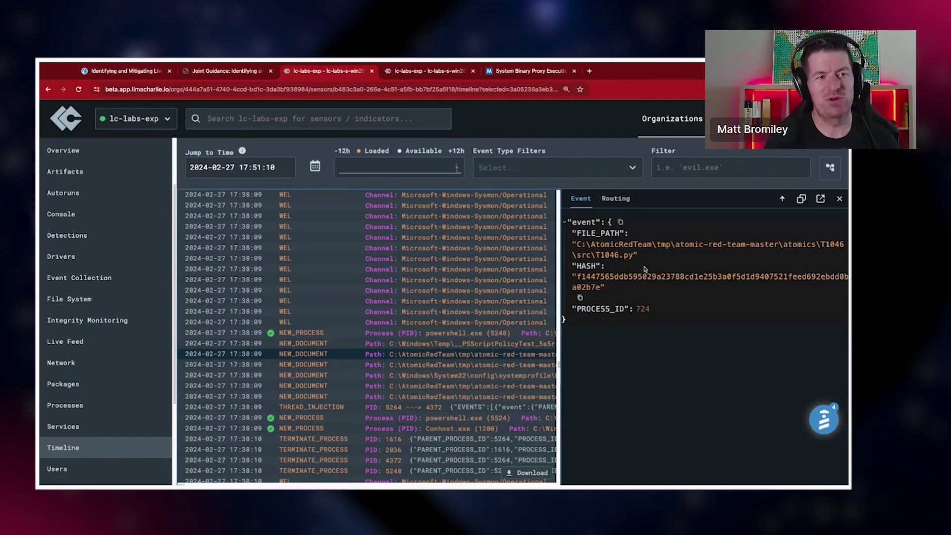
click(840, 199)
click(421, 333)
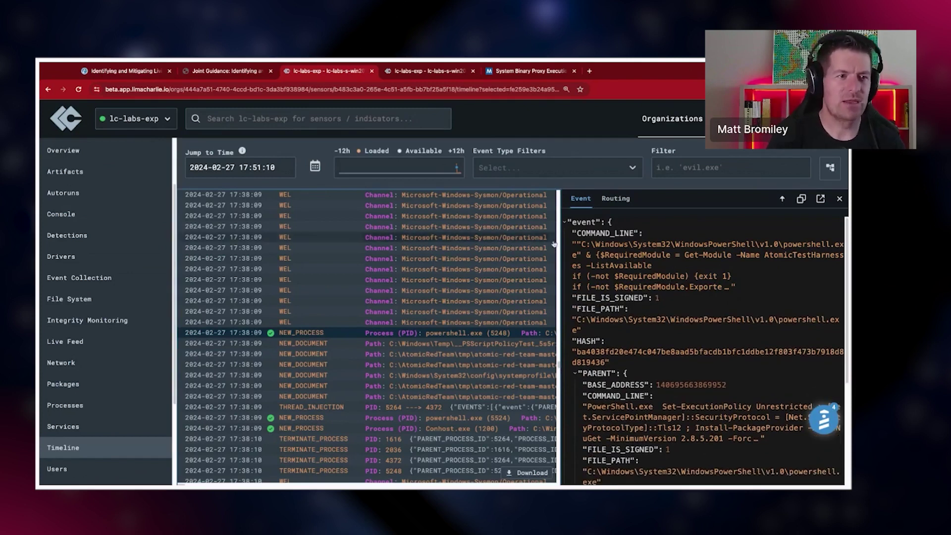
scroll(677, 317, down, 2)
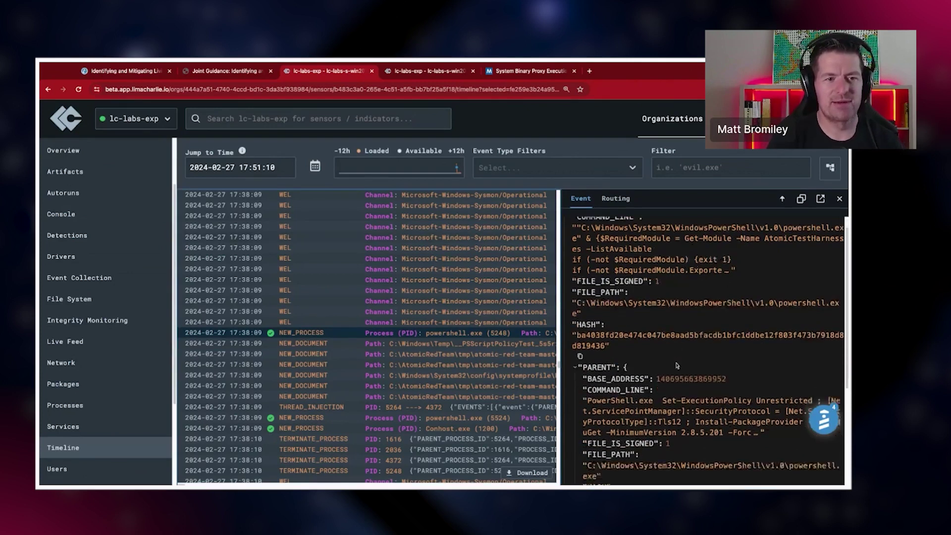
scroll(661, 342, down, 2)
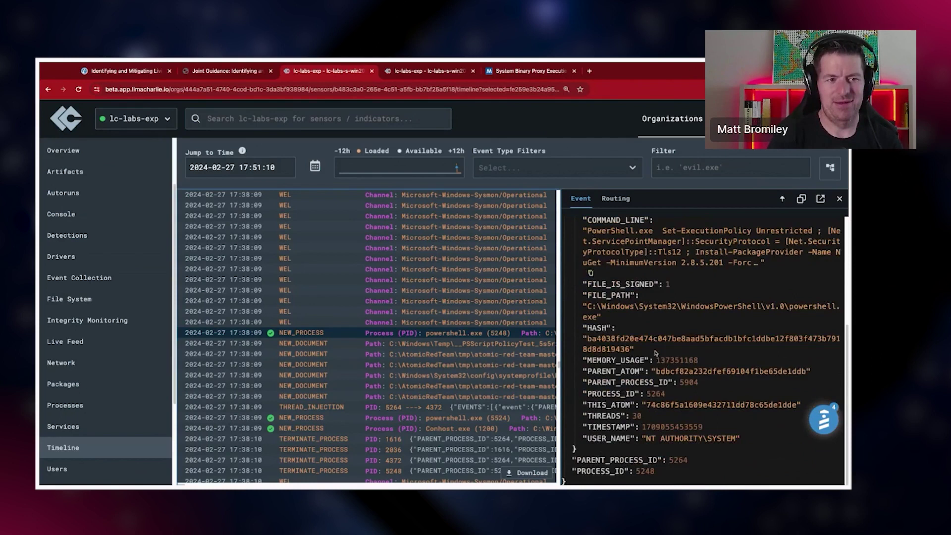
scroll(653, 341, up, 4)
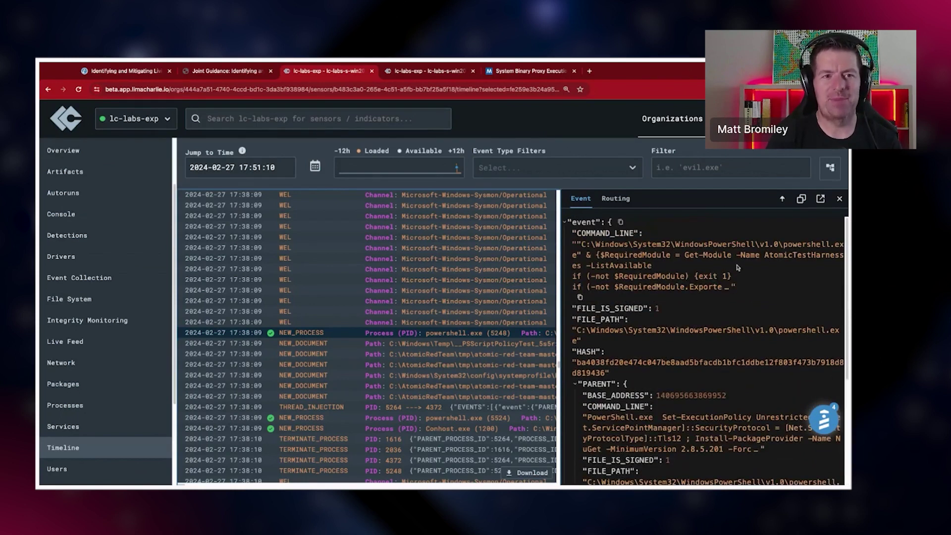
Build a new D&R rule from the powershell.exe (5248) event and delete its routing/hostname condition
click(782, 199)
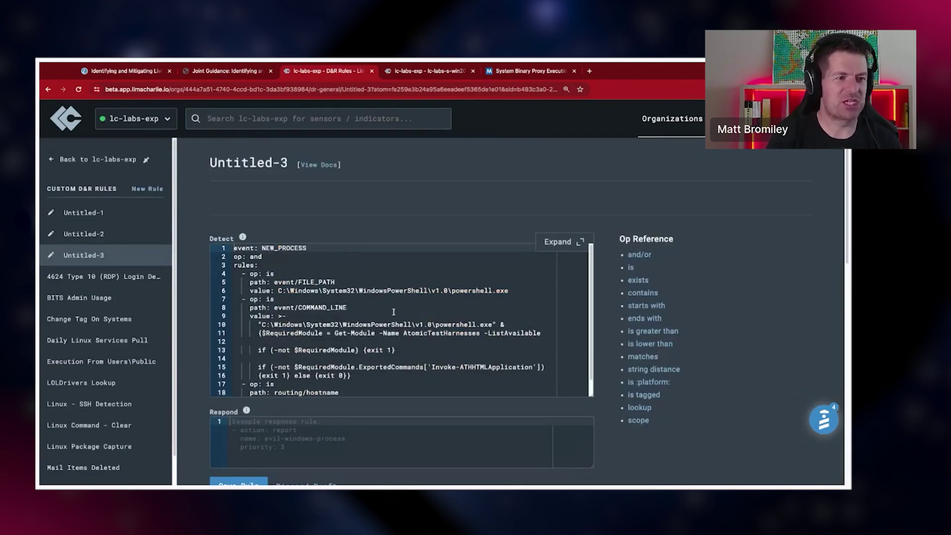
scroll(352, 315, down, 1)
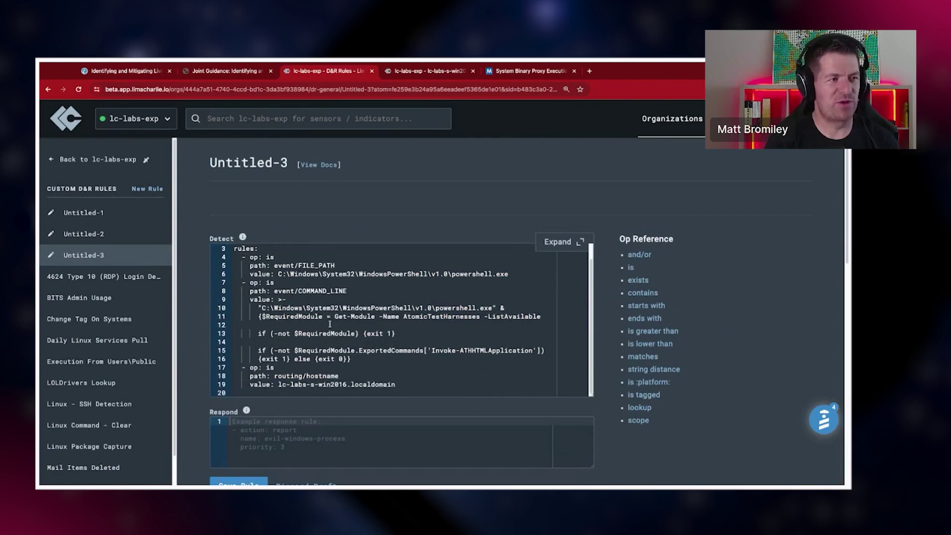
scroll(329, 324, down, 1)
drag(429, 362, 352, 337)
key(BackSpace)
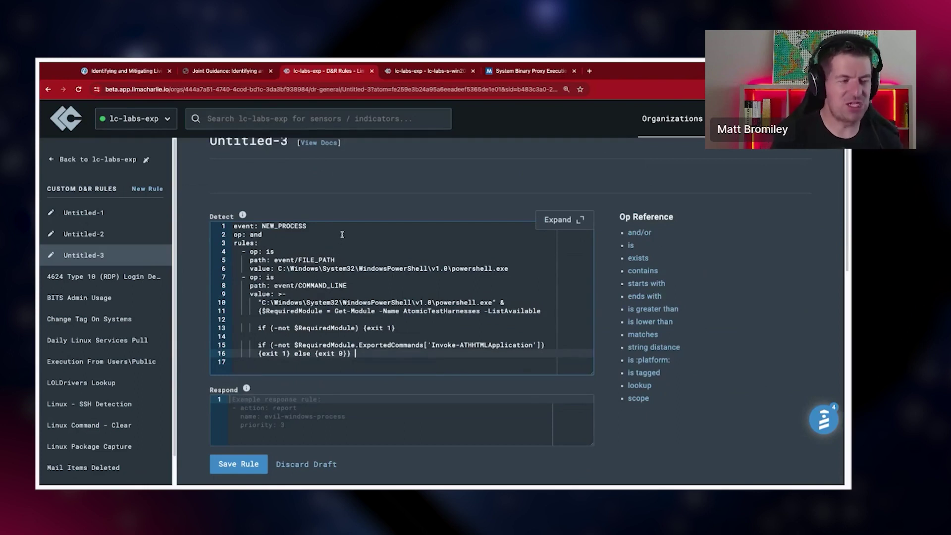
key(ctrl+plus)
key(ctrl+minus)
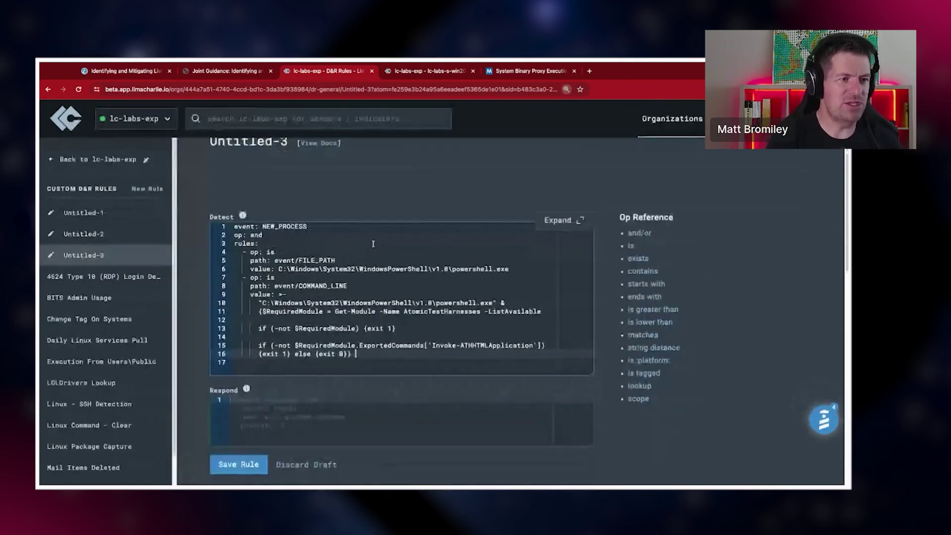
Delete everything preceding Invoke-ATHHTMLApplication in the value of the rule's event/COMMAND_LINE condition
scroll(359, 350, up, 1)
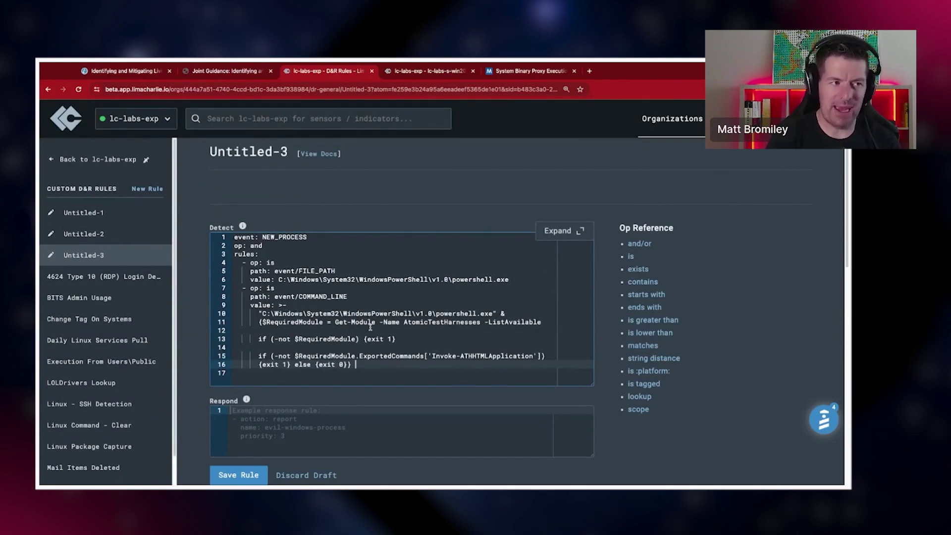
click(433, 355)
key(ctrl+shift+Left)
key(ctrl+shift+Left)
key(shift+Up)
key(shift+Up)
key(shift+Up)
key(shift+Up)
key(shift+Up)
key(shift+Up)
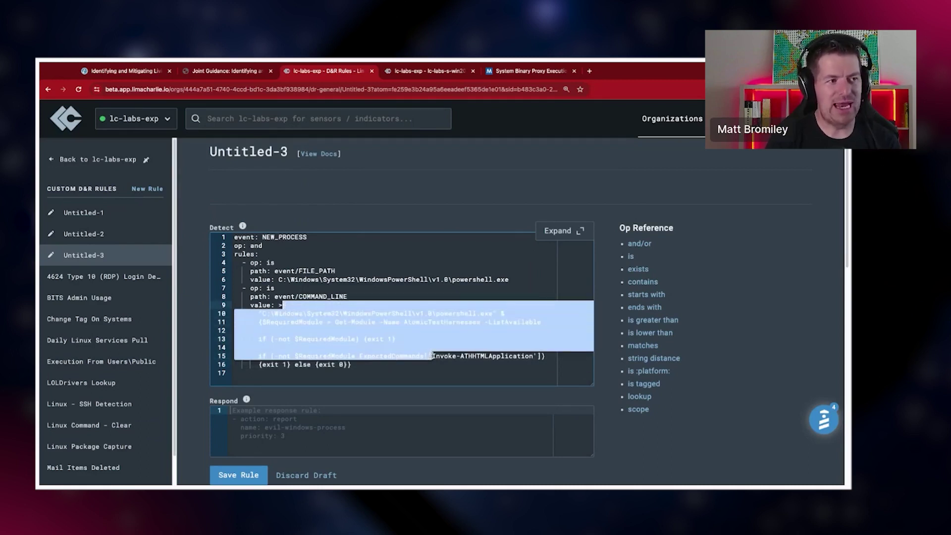
key(BackSpace)
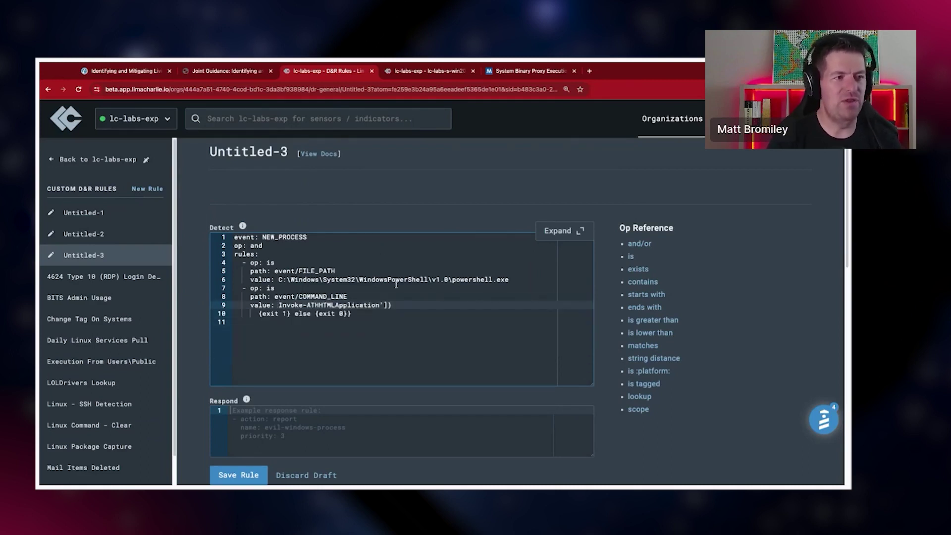
Strip the trailing code so the COMMAND_LINE value is only Invoke-ATHHTMLApplication, and change that condition's operator to contains
key(BackSpace)
key(BackSpace)
key(BackSpace)
key(Down)
key(shift+Home)
key(BackSpace)
key(BackSpace)
key(BackSpace)
key(Up)
key(Up)
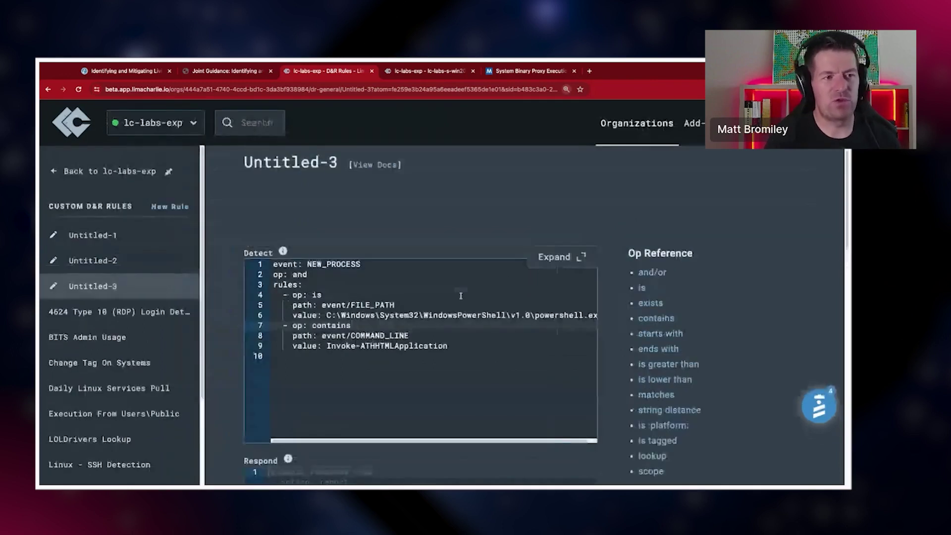
Test the edited detection rule against its target powershell.exe event
click(447, 302)
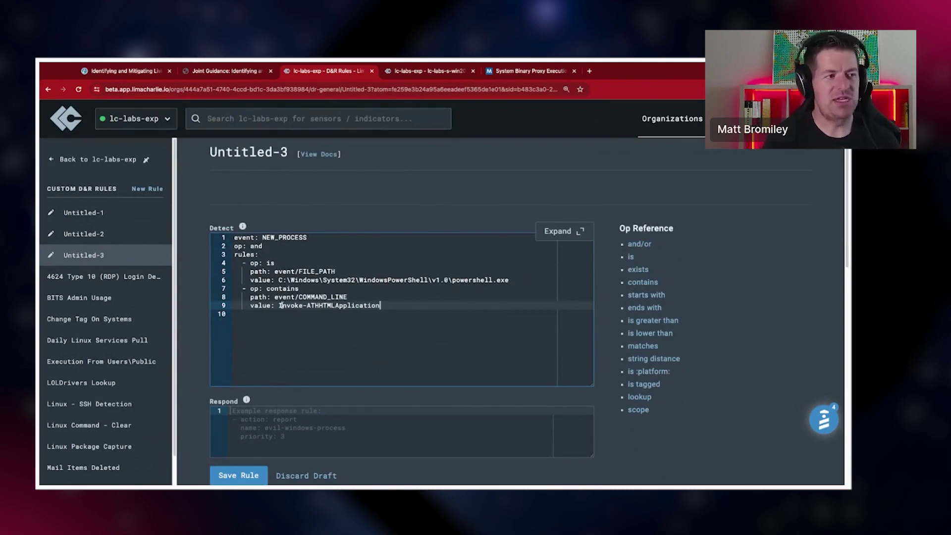
drag(275, 306, 380, 305)
click(391, 308)
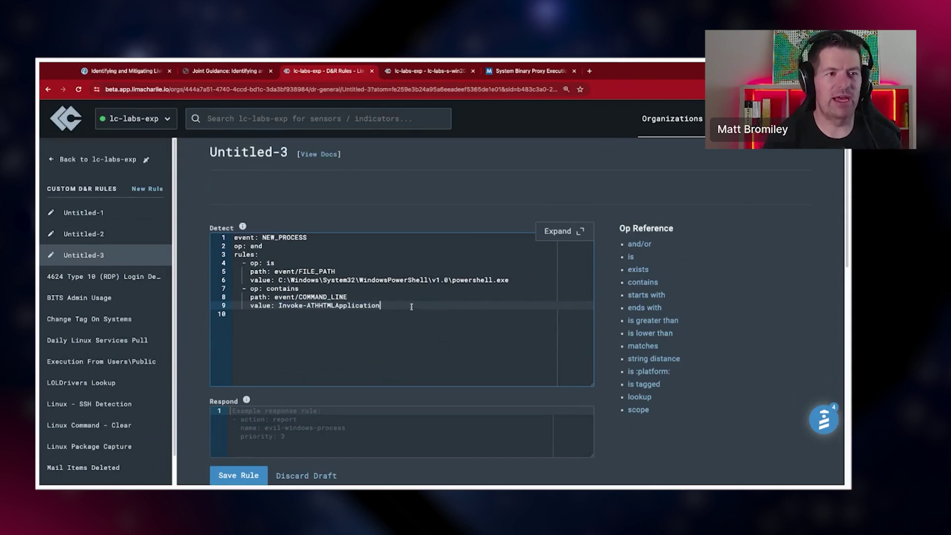
scroll(455, 304, down, 10)
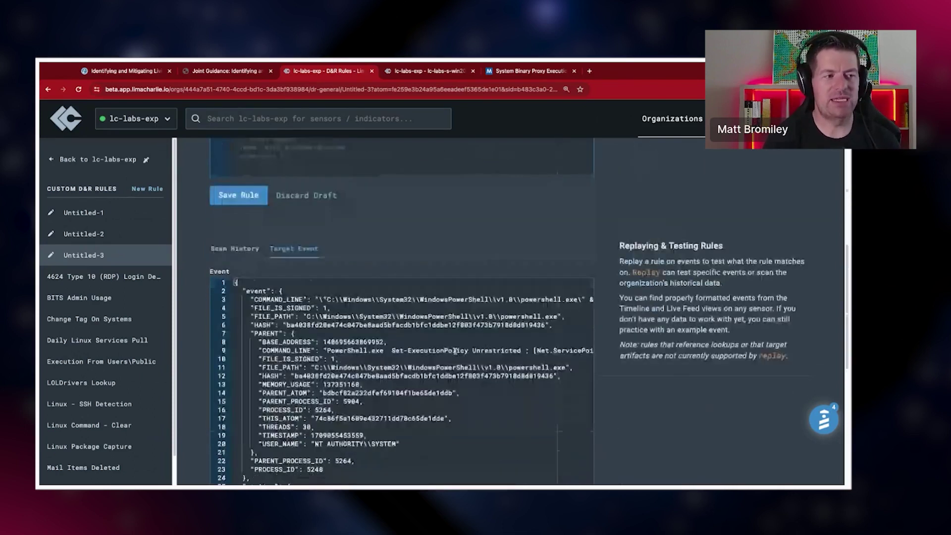
click(241, 426)
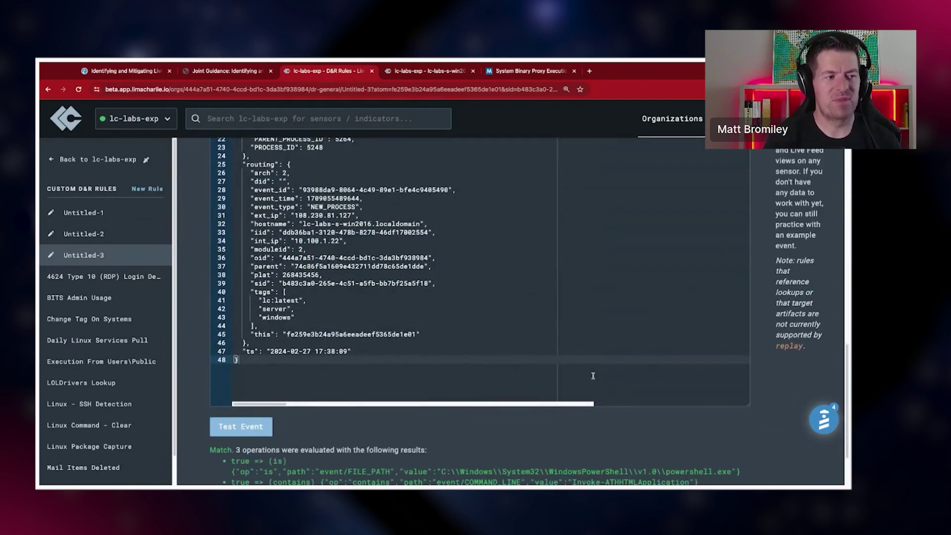
Review the rule's test evaluation, leave the draft, and open the timeline of the lc-labs-s-win2016.localdomain sensor
scroll(586, 336, down, 2)
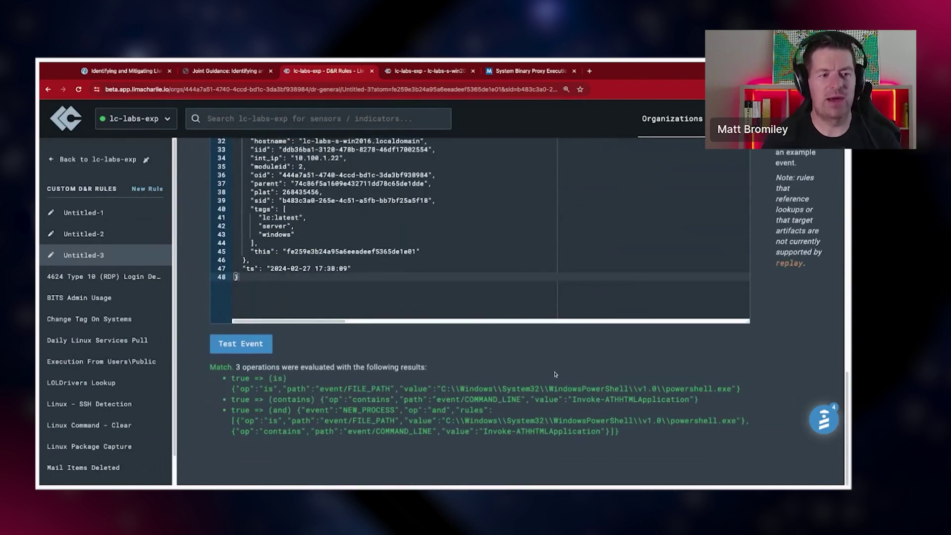
scroll(545, 368, up, 8)
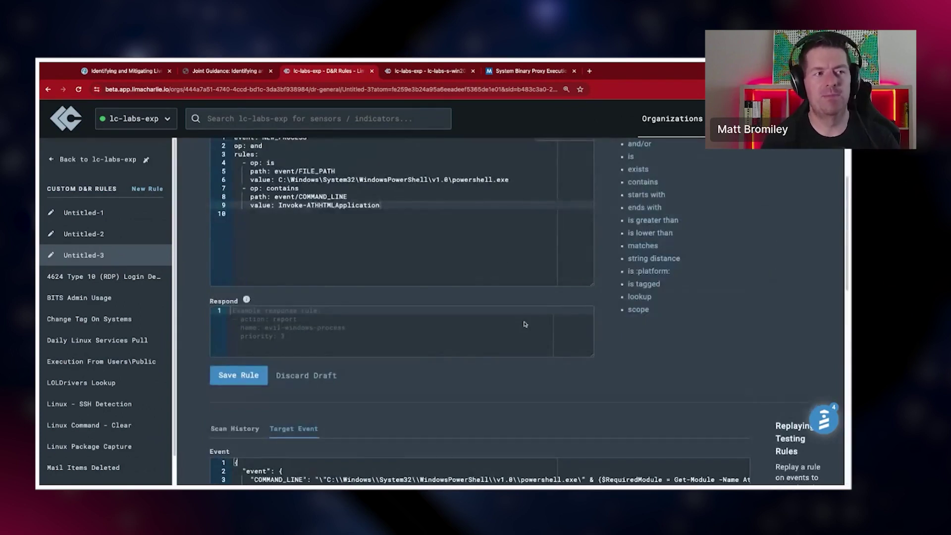
scroll(526, 308, up, 2)
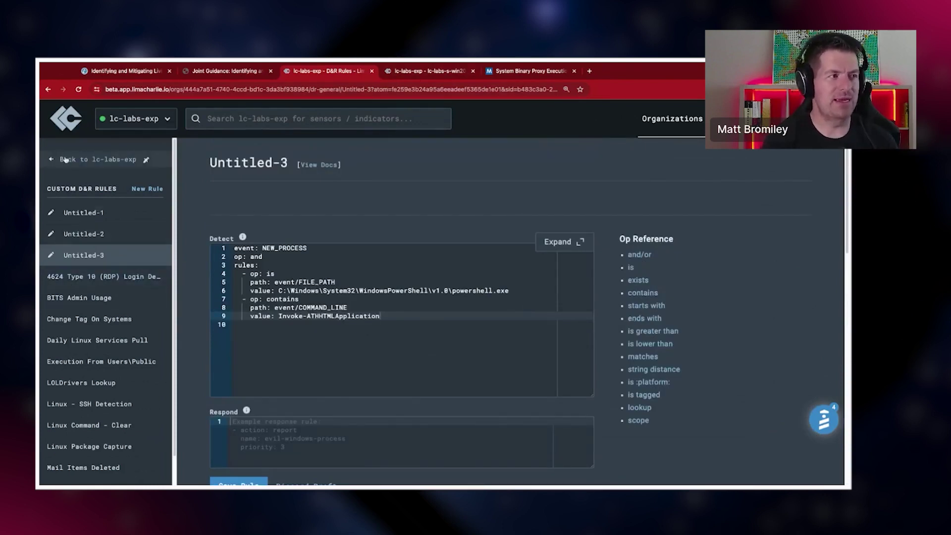
click(99, 160)
click(104, 166)
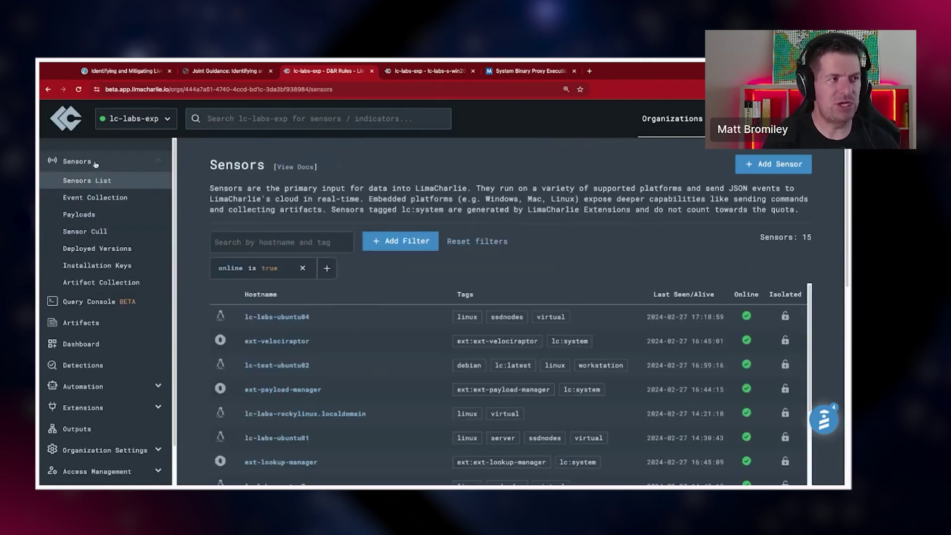
scroll(292, 376, down, 3)
click(292, 374)
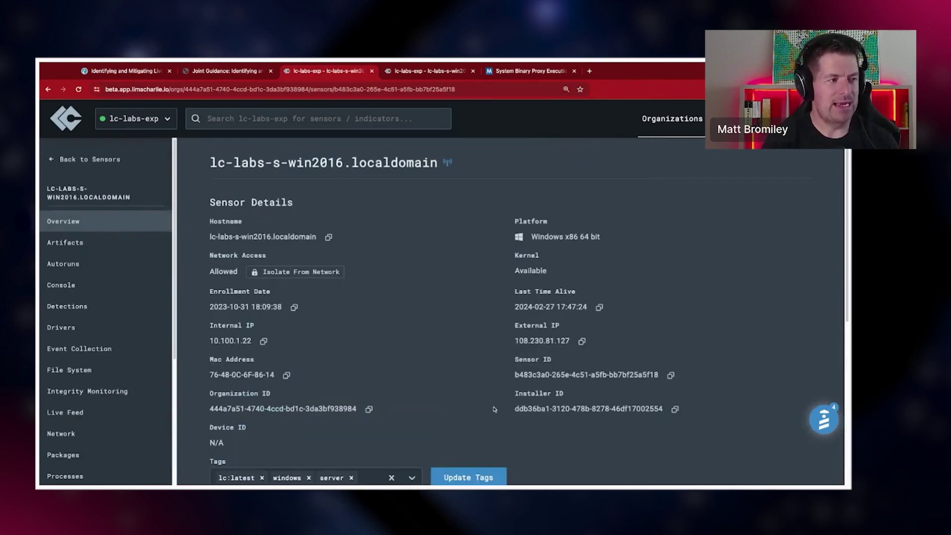
scroll(99, 297, down, 5)
click(63, 337)
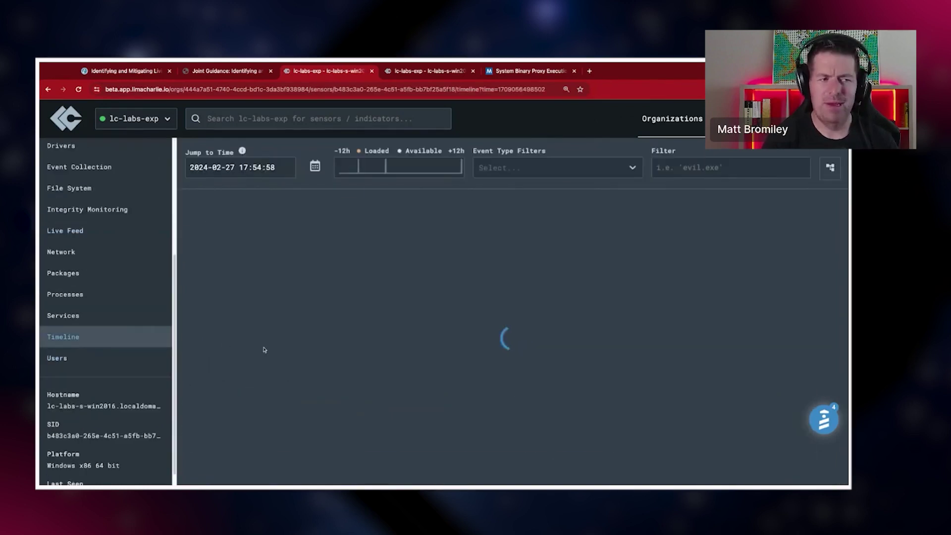
Load earlier events in the sensor's timeline and filter them by the NEW_PROCESS event type
scroll(394, 376, up, 5)
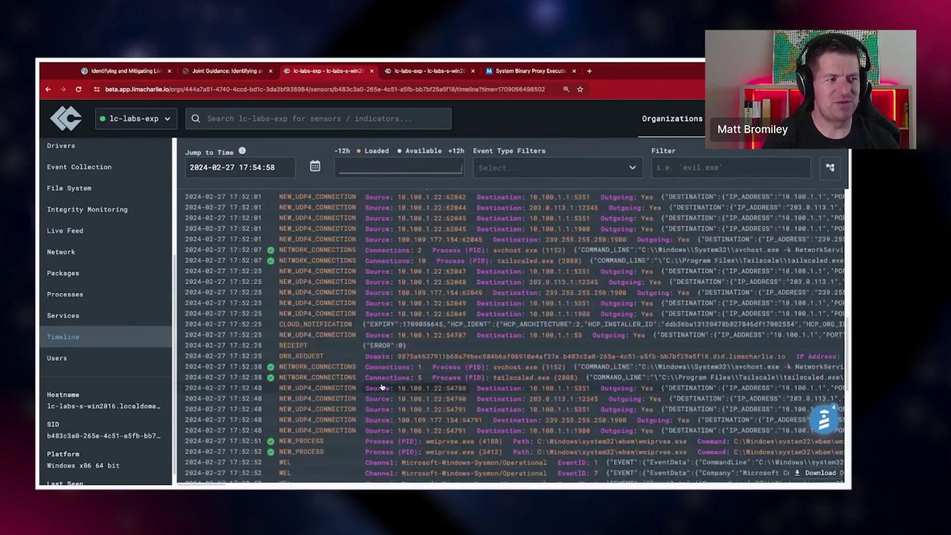
scroll(396, 379, up, 10)
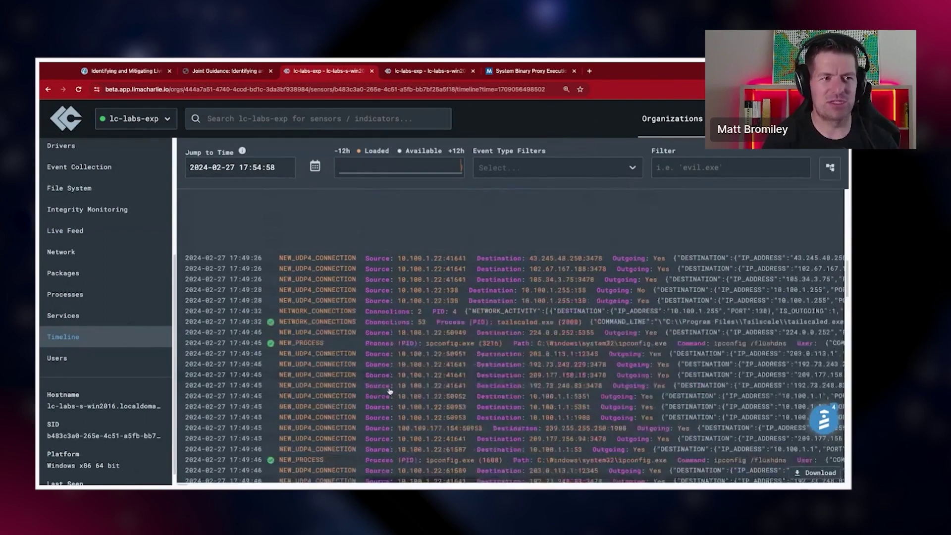
scroll(389, 392, up, 10)
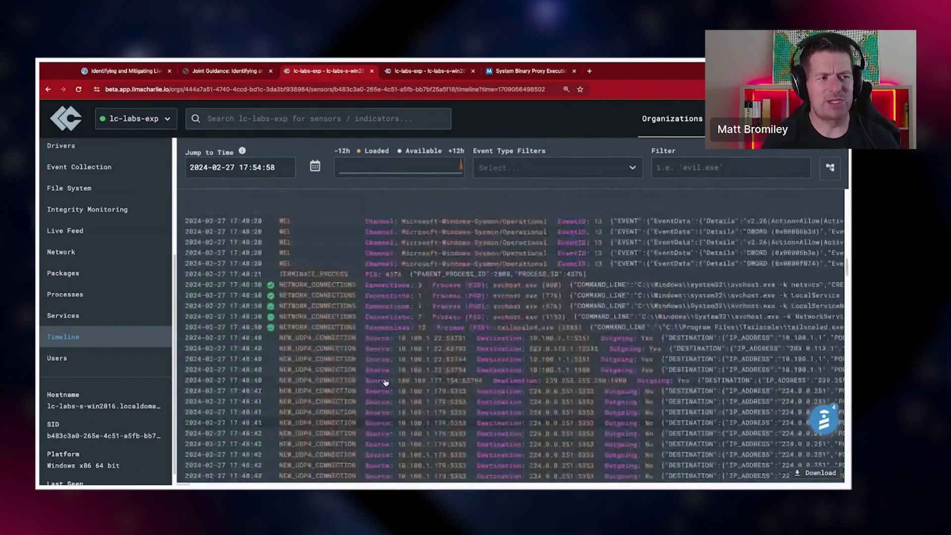
scroll(386, 382, up, 5)
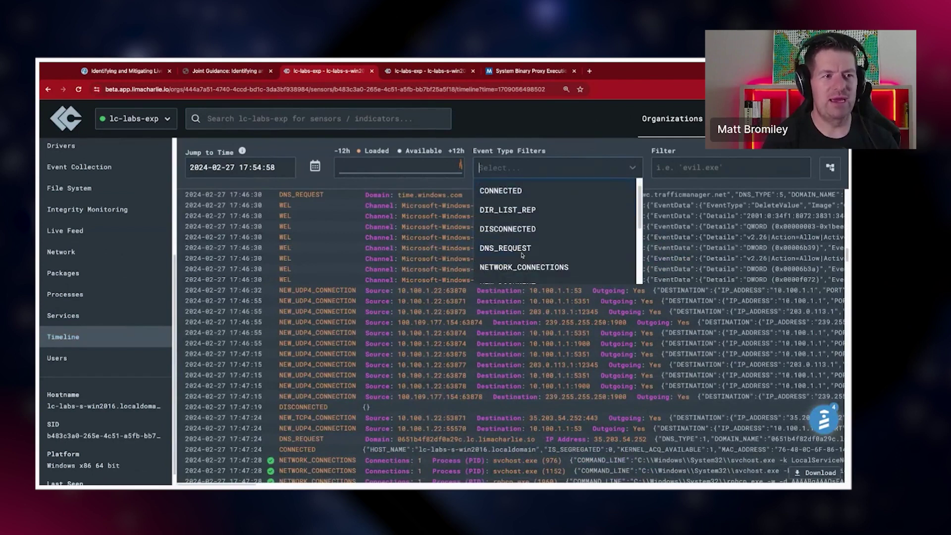
click(506, 251)
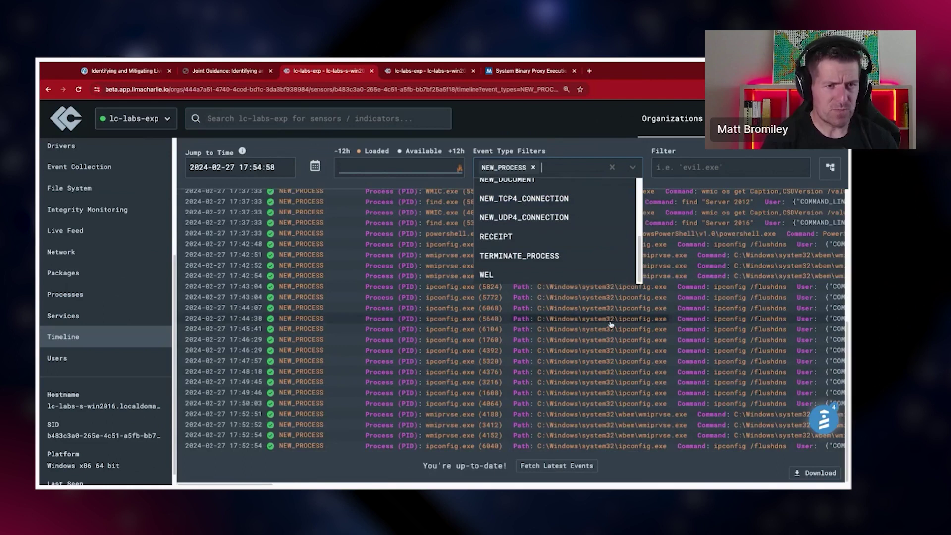
scroll(609, 322, up, 5)
click(696, 300)
scroll(684, 300, down, 5)
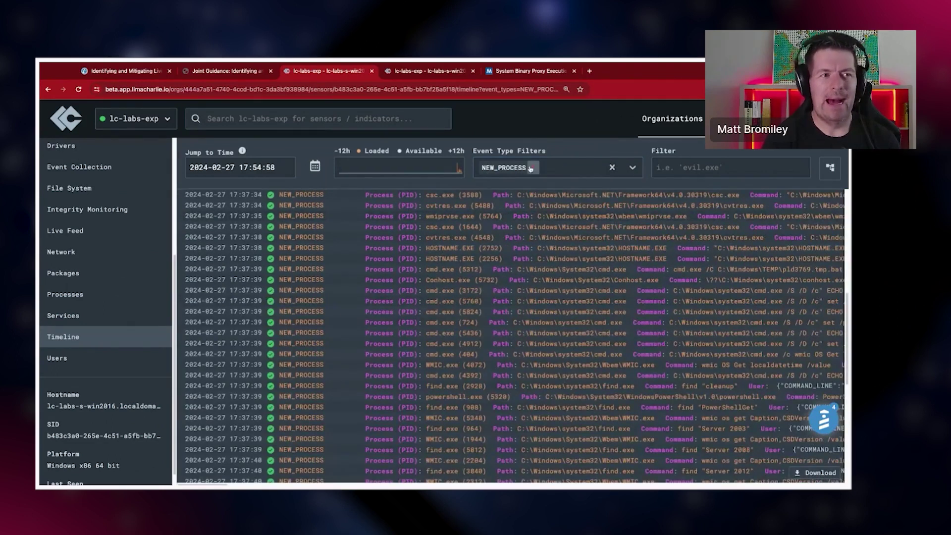
scroll(630, 289, up, 5)
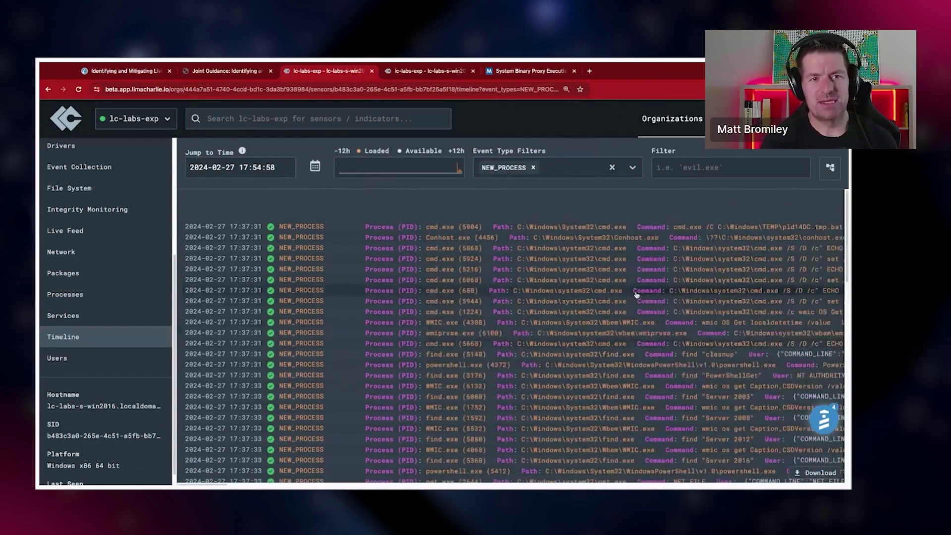
scroll(593, 331, up, 1)
Replace the timeline's NEW_PROCESS event type filter with WEL
scroll(593, 331, down, 6)
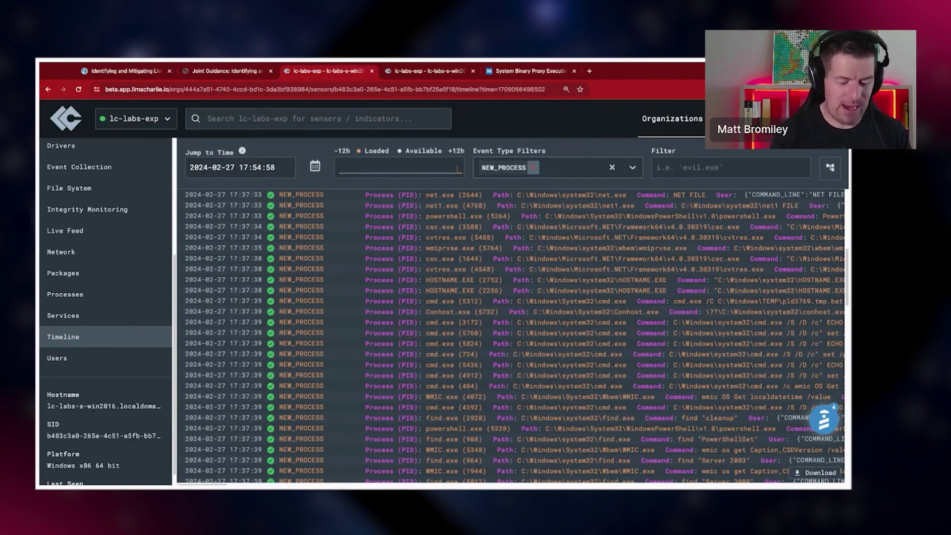
key(BackSpace)
text(WEL)
click(525, 191)
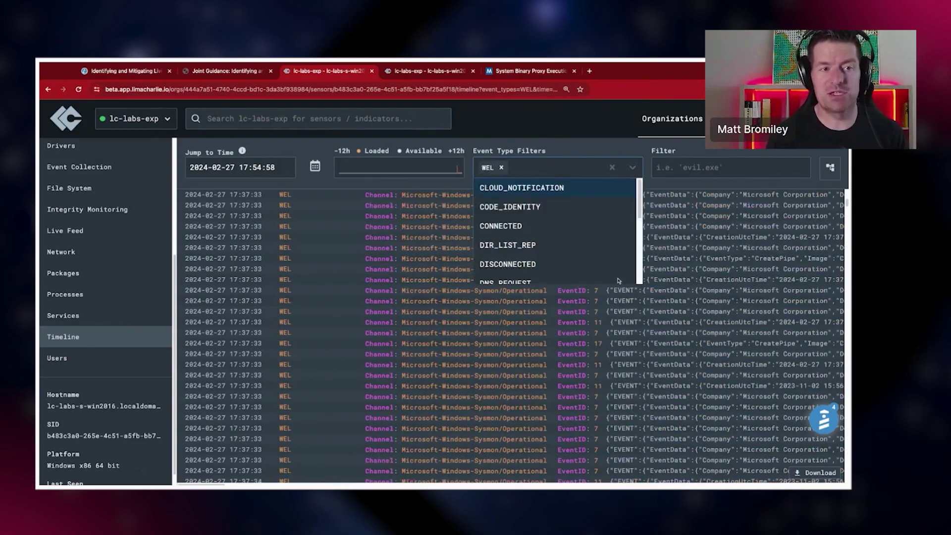
click(637, 299)
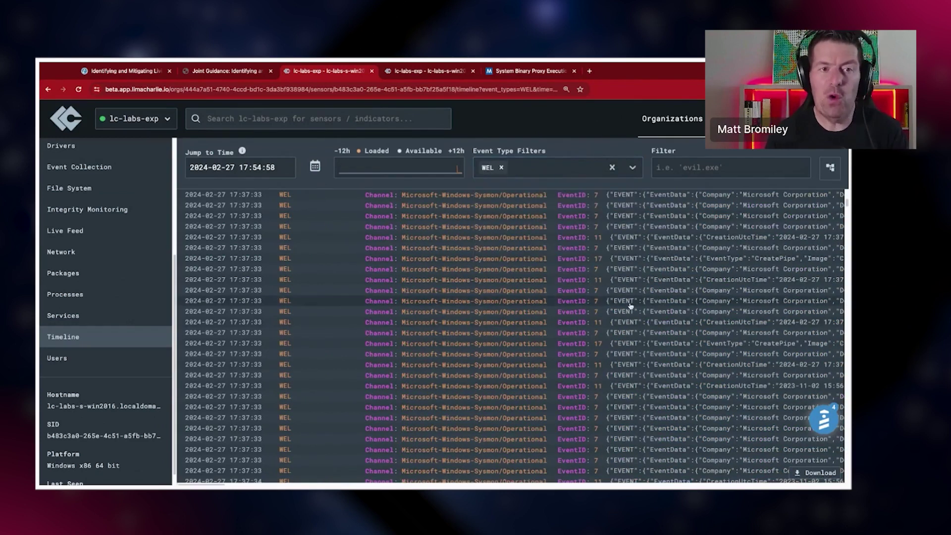
Inspect the details of the Sysmon Event ID 1 entry for the net1 FILE command, and close them
scroll(626, 317, down, 10)
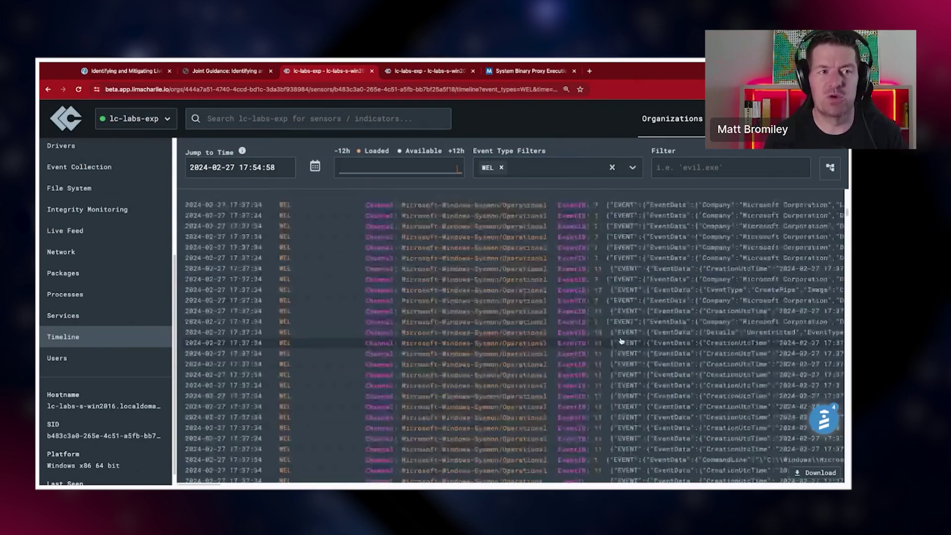
scroll(620, 307, up, 2)
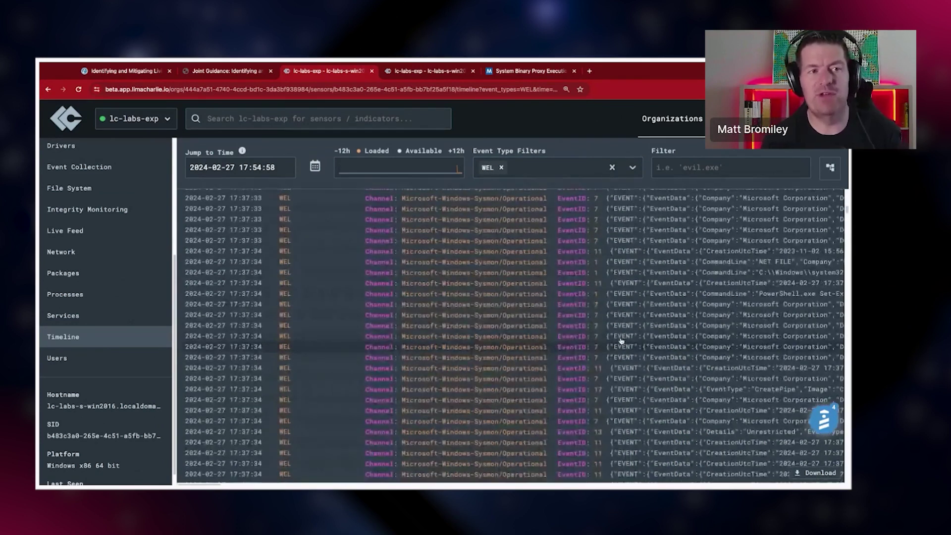
click(605, 274)
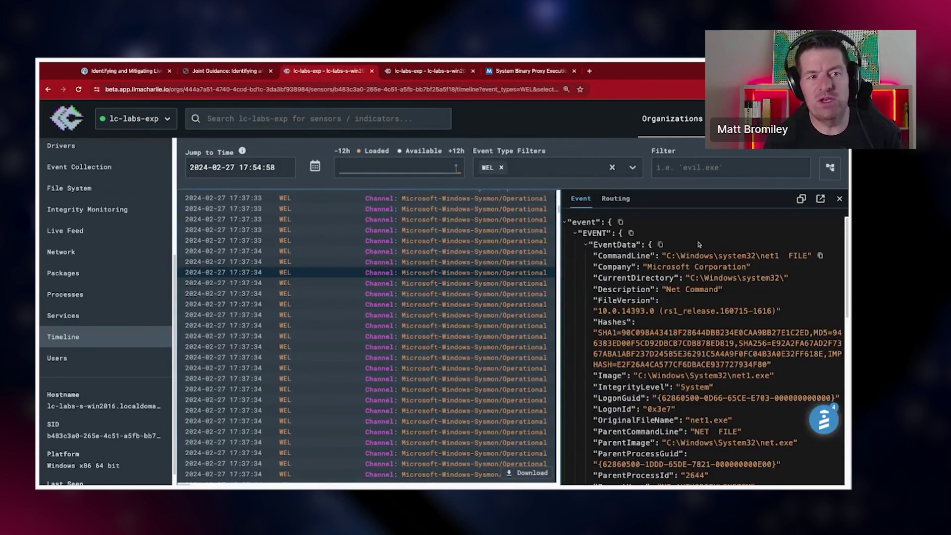
click(839, 199)
Filter the Windows event logs by the text powershell.exe and examine the matching entries' event data
scroll(548, 353, down, 3)
scroll(563, 367, down, 5)
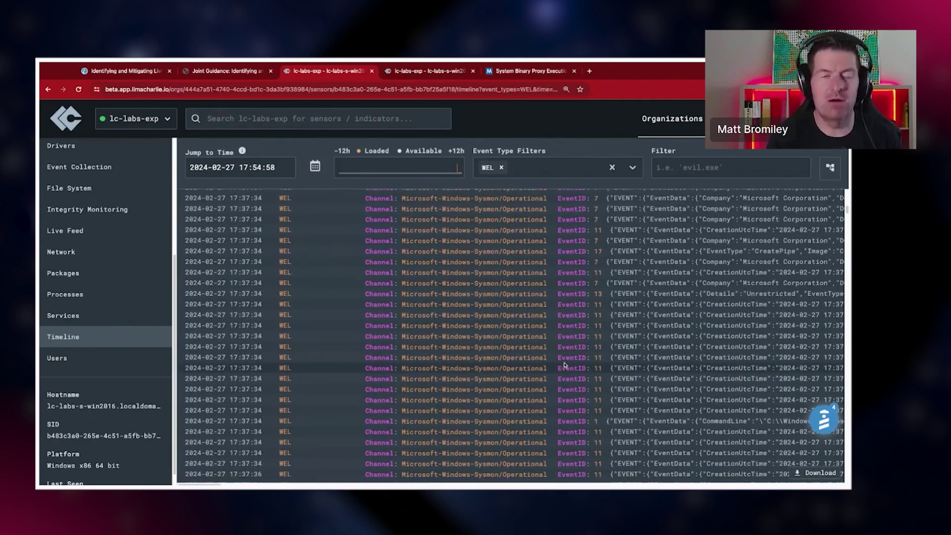
scroll(567, 369, up, 3)
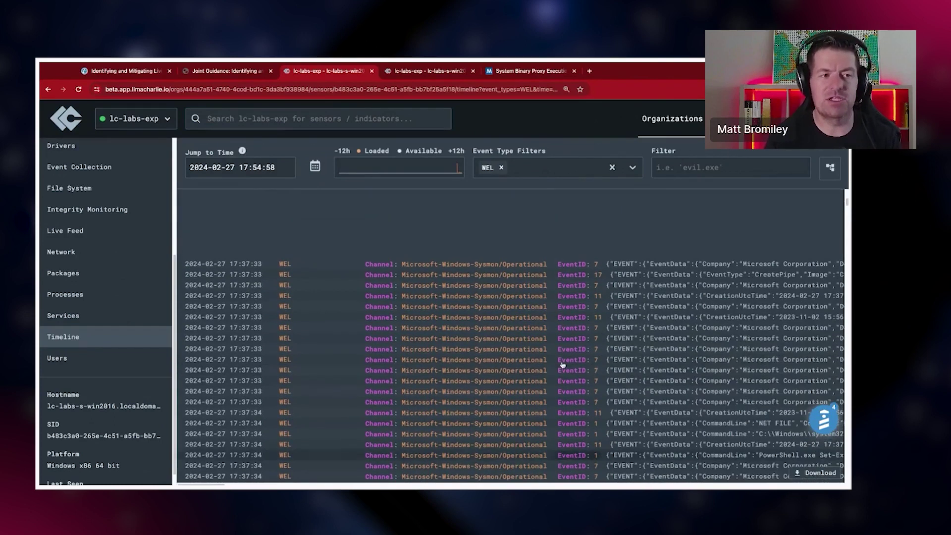
scroll(569, 374, down, 3)
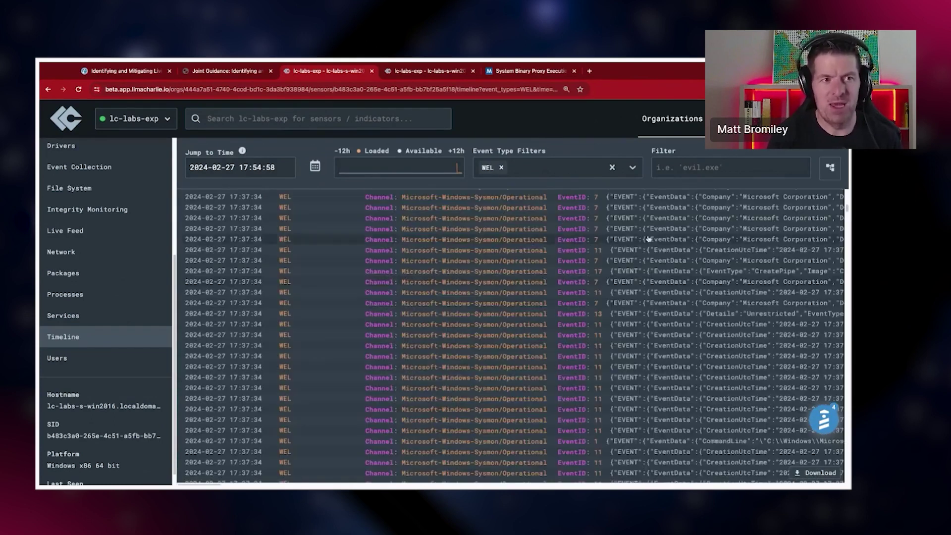
text(powershell.exe)
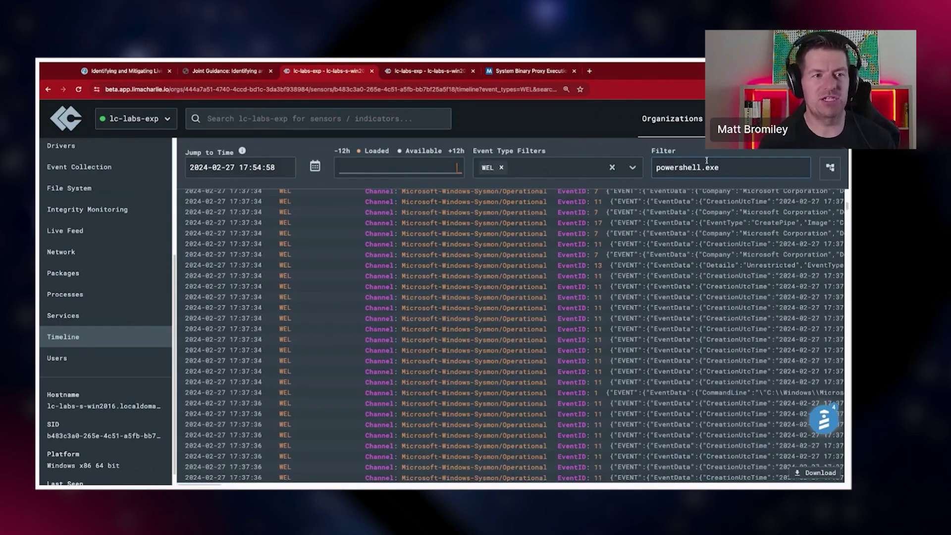
scroll(614, 304, down, 2)
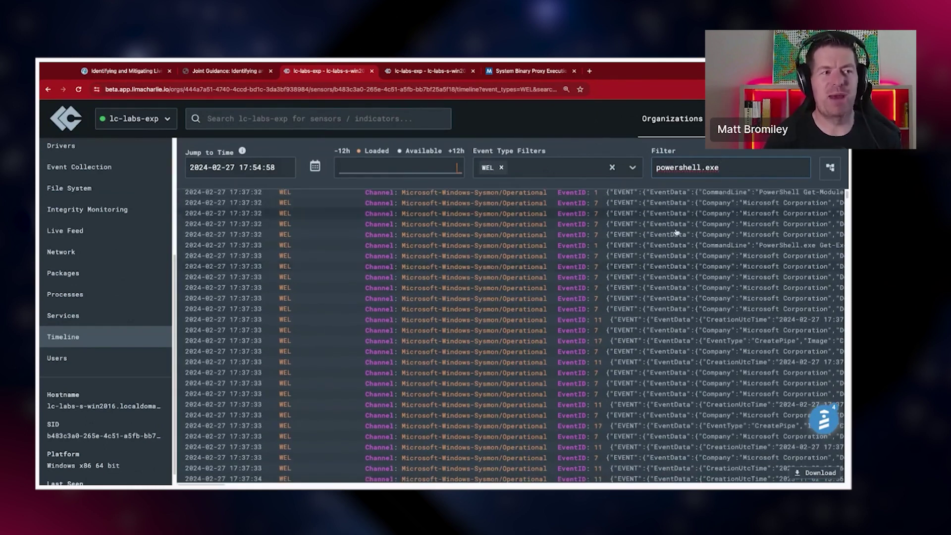
scroll(614, 304, up, 2)
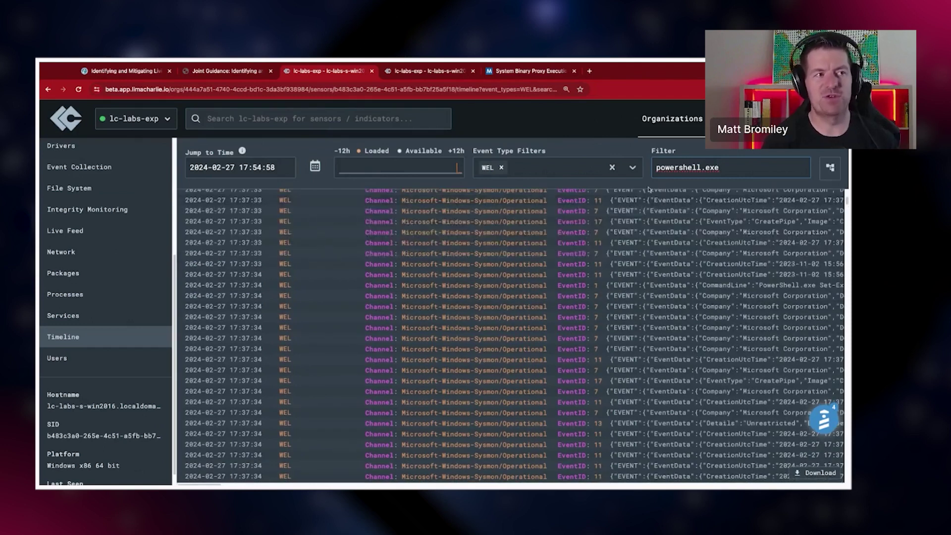
key(ctrl+minus)
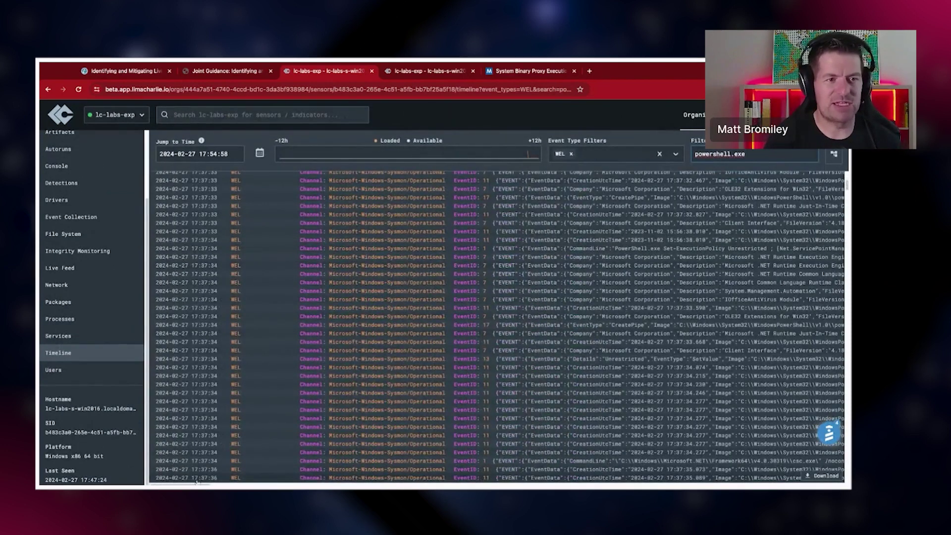
drag(196, 484, 231, 484)
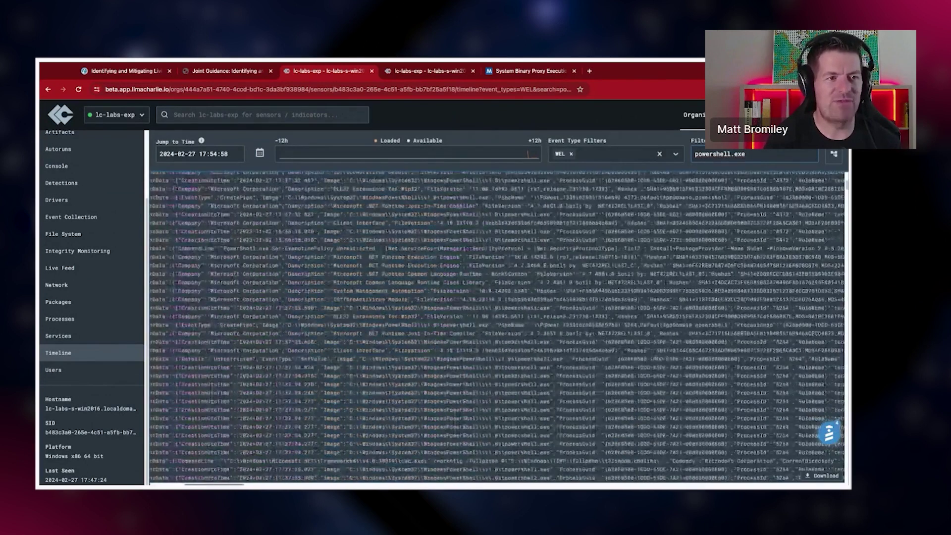
scroll(525, 367, up, 2)
scroll(519, 379, down, 4)
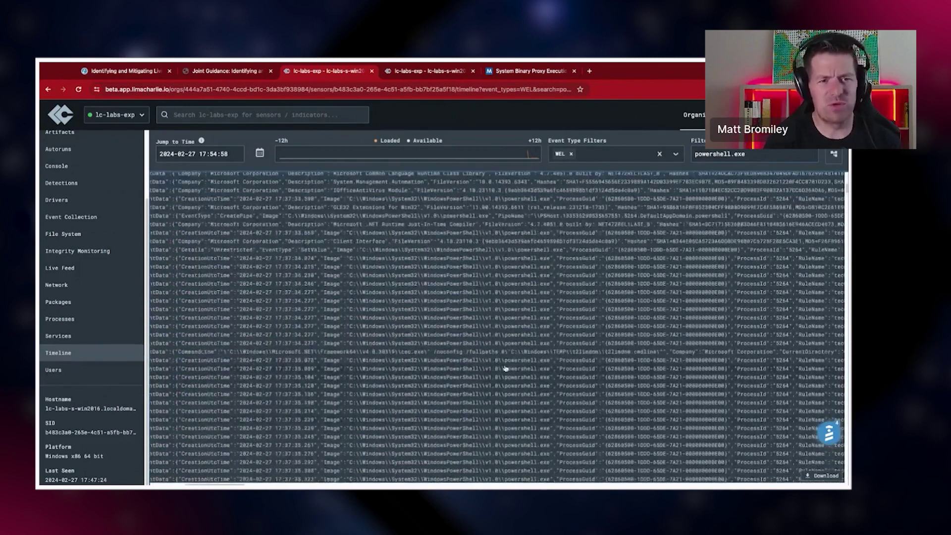
scroll(488, 377, up, 5)
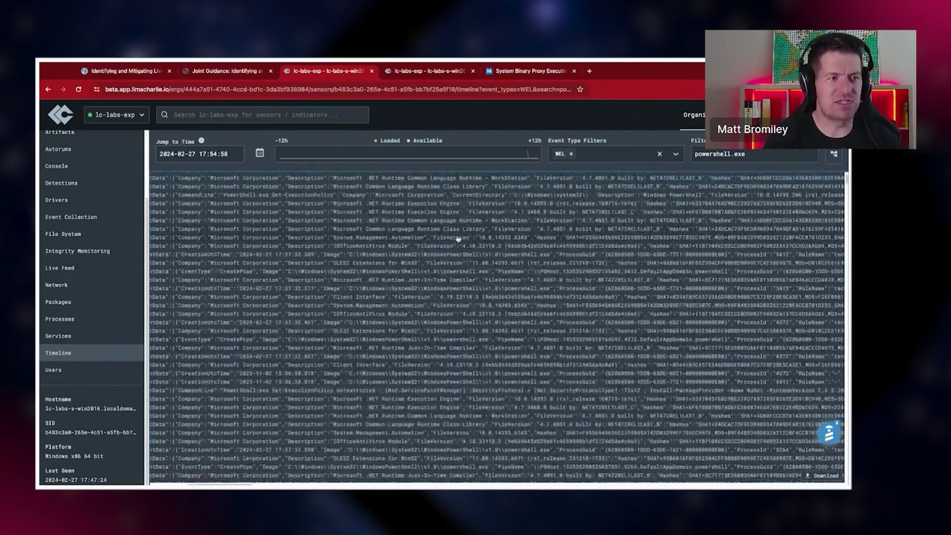
Replace the text filter with T1218 and look through the matching Sysmon events
triple_click(754, 158)
text(T1218)
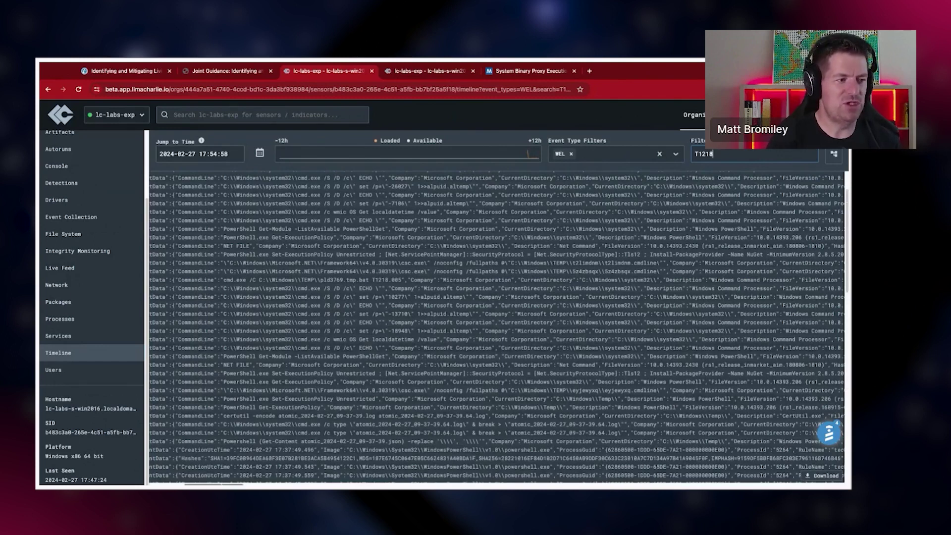
scroll(404, 269, up, 2)
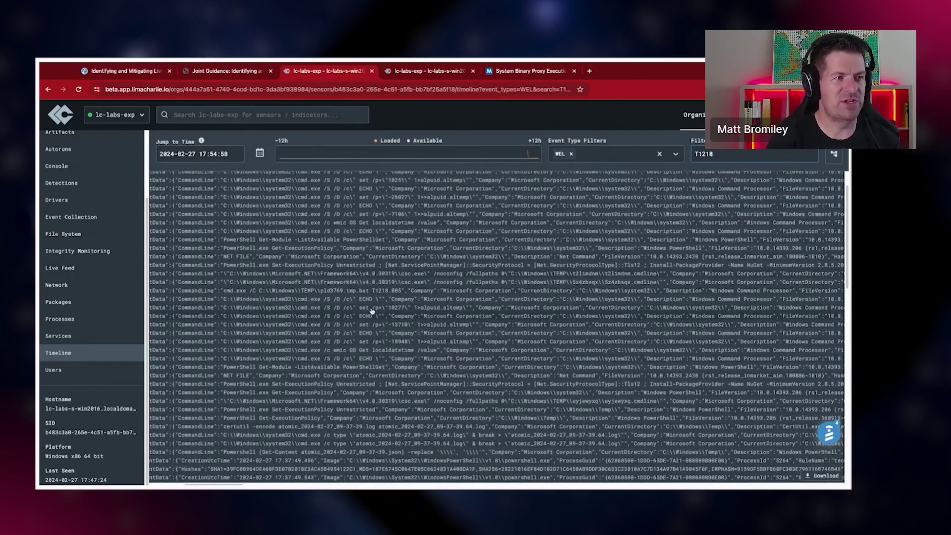
scroll(372, 263, up, 10)
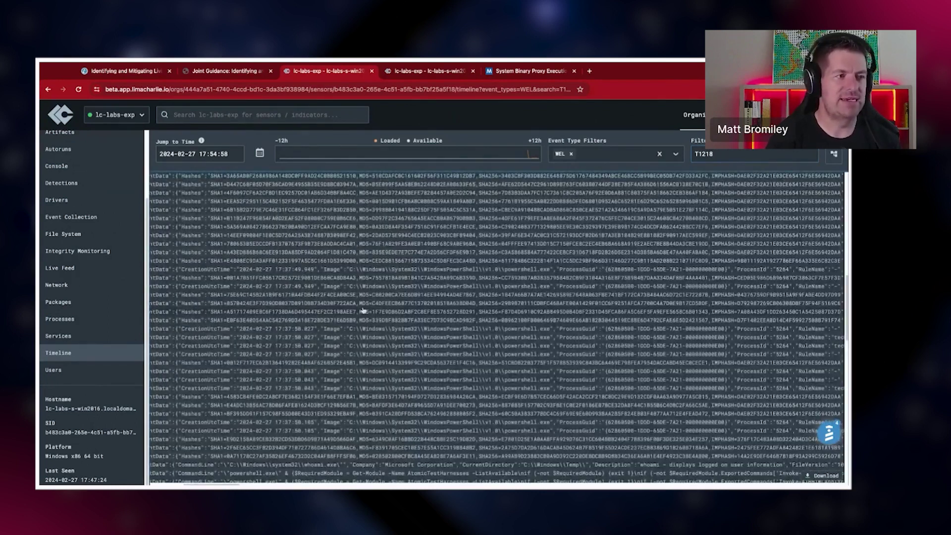
scroll(359, 297, up, 5)
Narrow the text filter to T1218.005 and open the details of the cmd.exe event that runs pld3769.tmp.bat
click(734, 156)
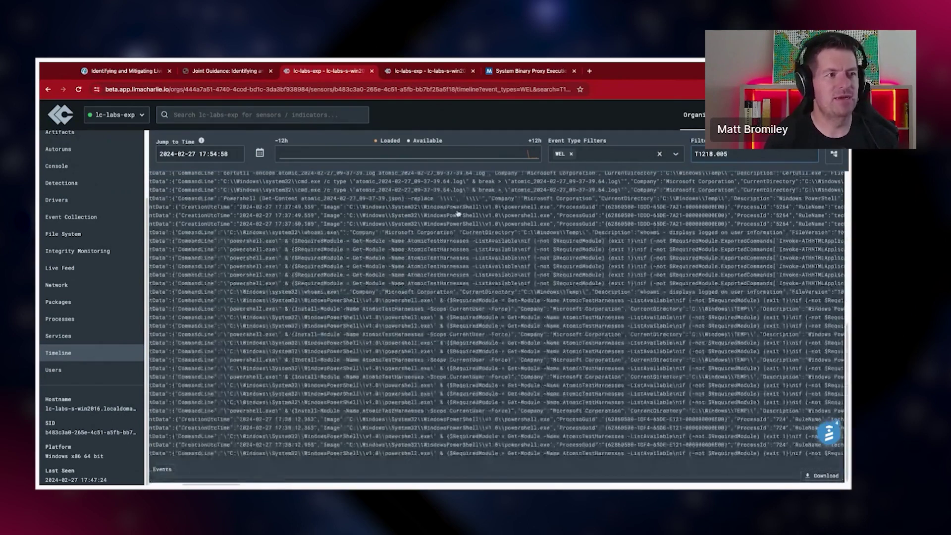
scroll(343, 253, up, 5)
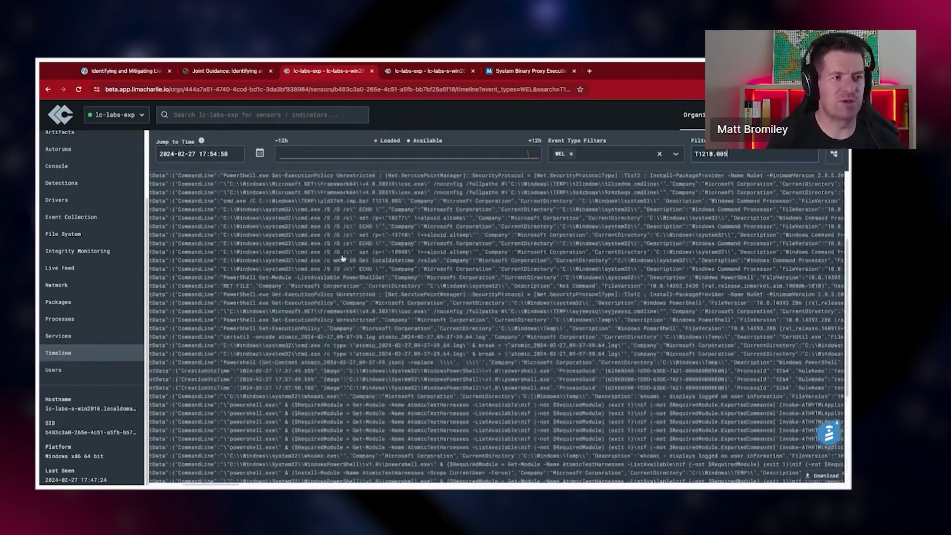
click(345, 201)
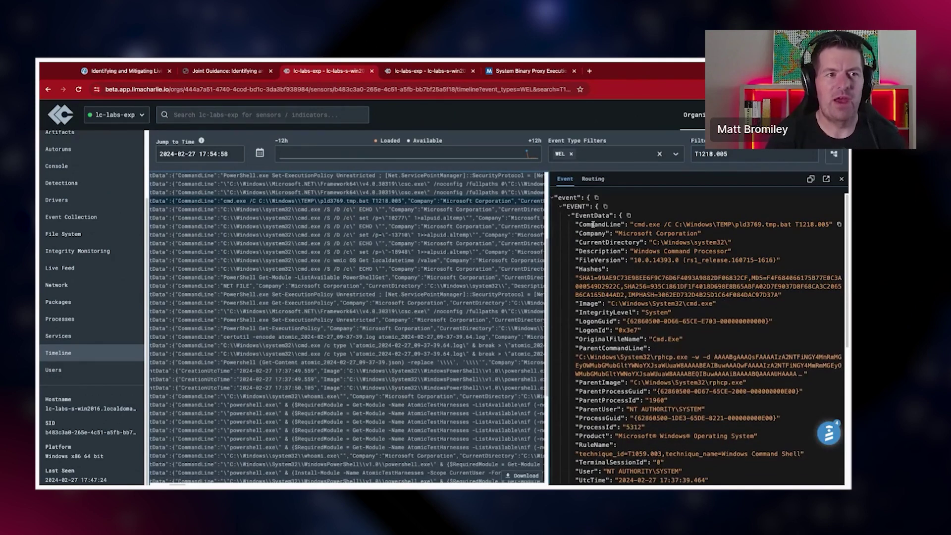
Review the cmd.exe event's command line containing T1218.005 and build a D&R rule from this event
scroll(668, 297, down, 1)
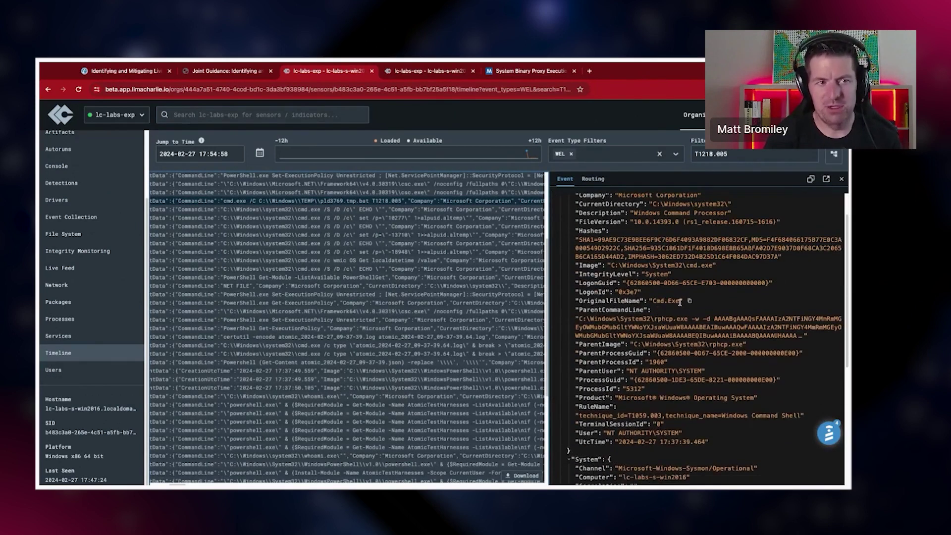
scroll(675, 307, up, 1)
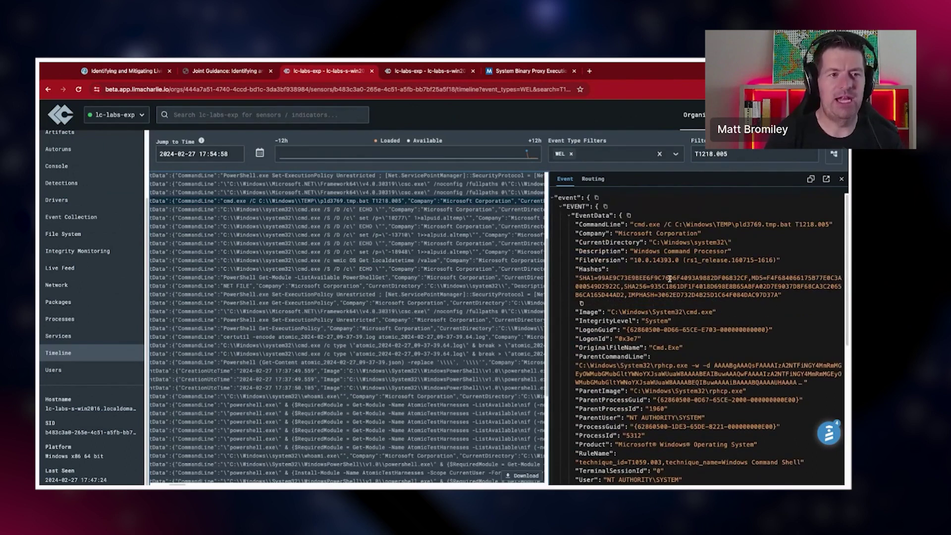
drag(660, 223, 811, 224)
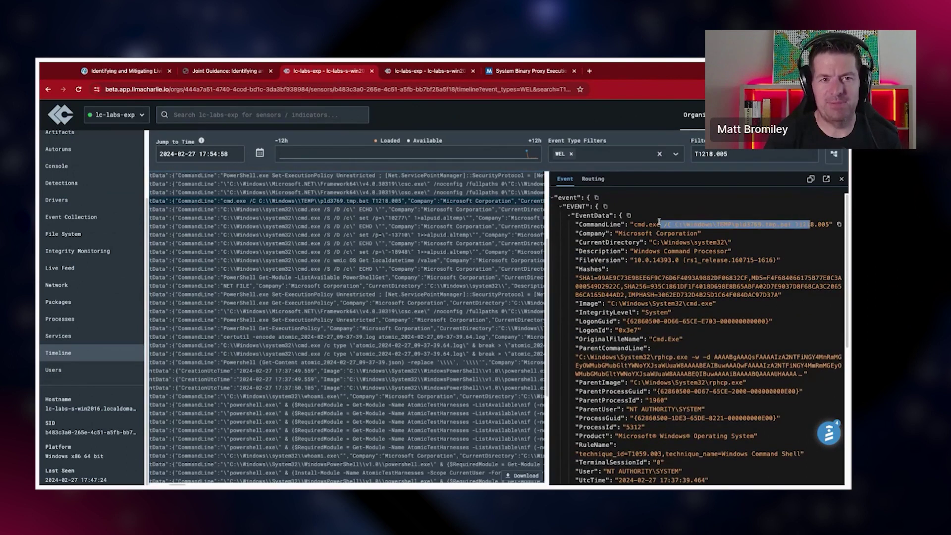
click(798, 226)
click(810, 179)
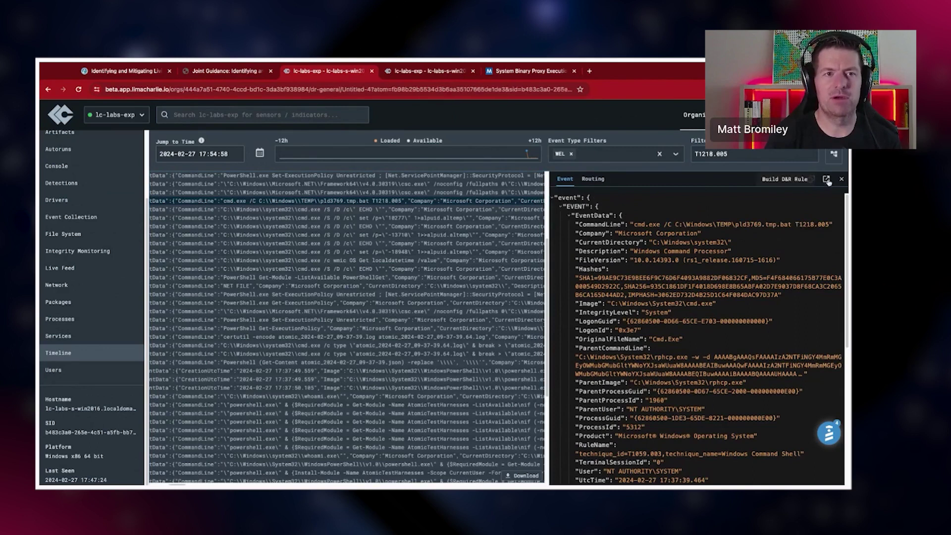
key(ctrl+plus)
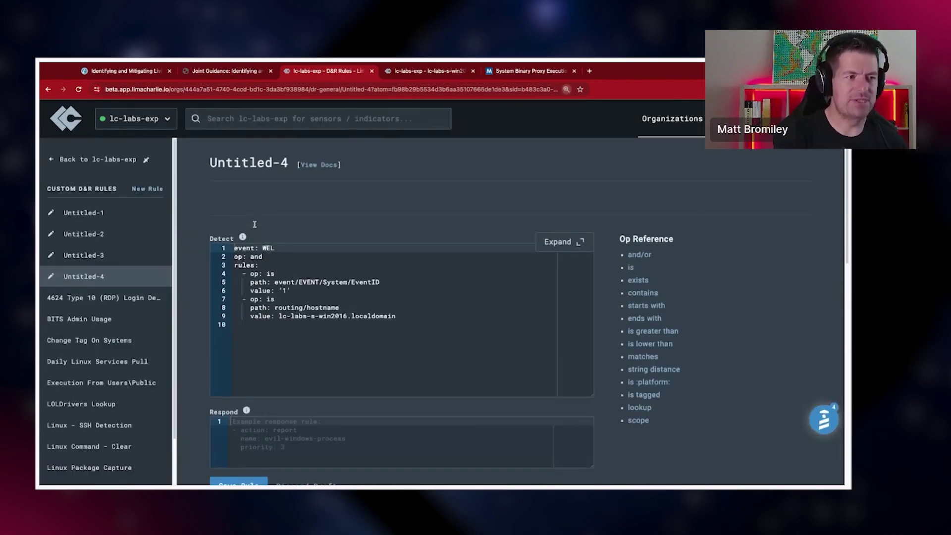
Remove the routing/hostname condition from the new rule's detection logic, keeping the WEL event type and Event ID 1 condition
click(415, 317)
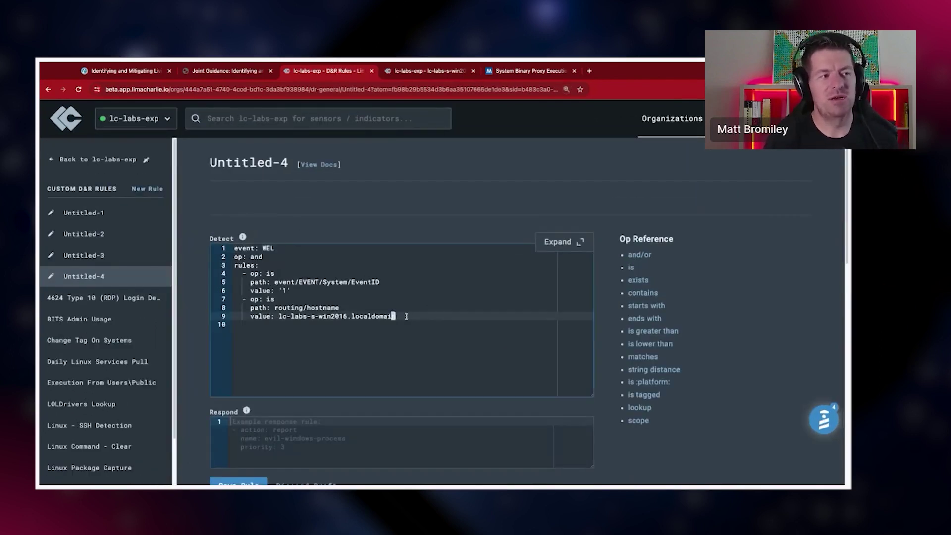
key(shift+Up)
key(shift+Up)
key(shift+Home)
key(BackSpace)
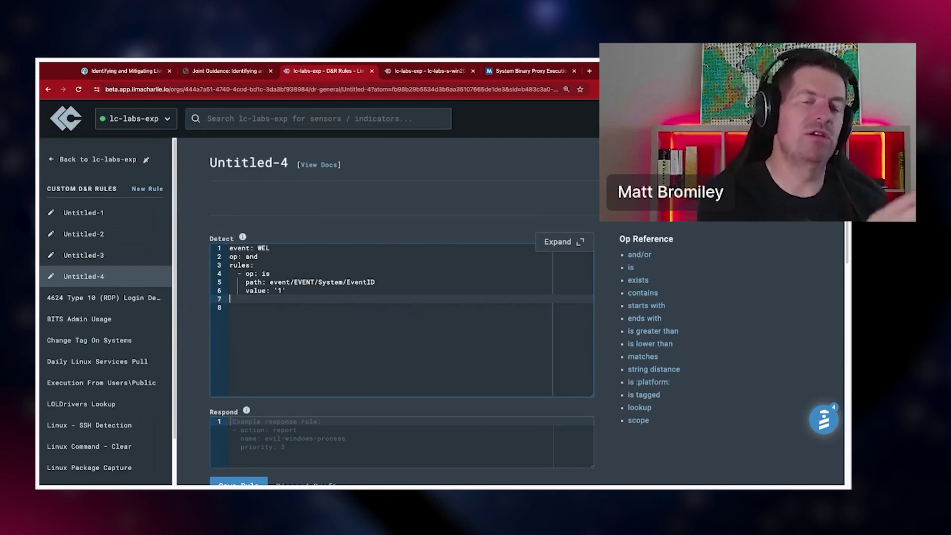
triple_click(275, 250)
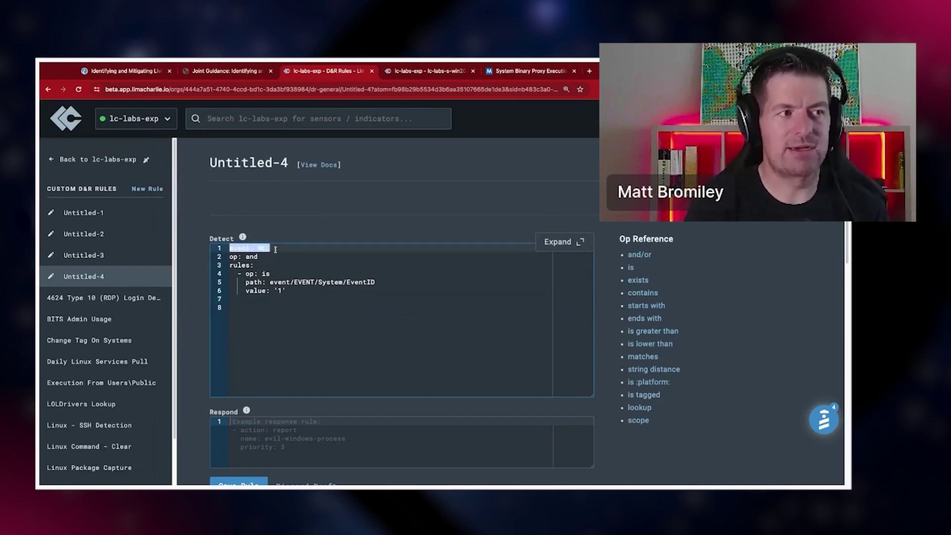
click(331, 262)
shift+click(298, 293)
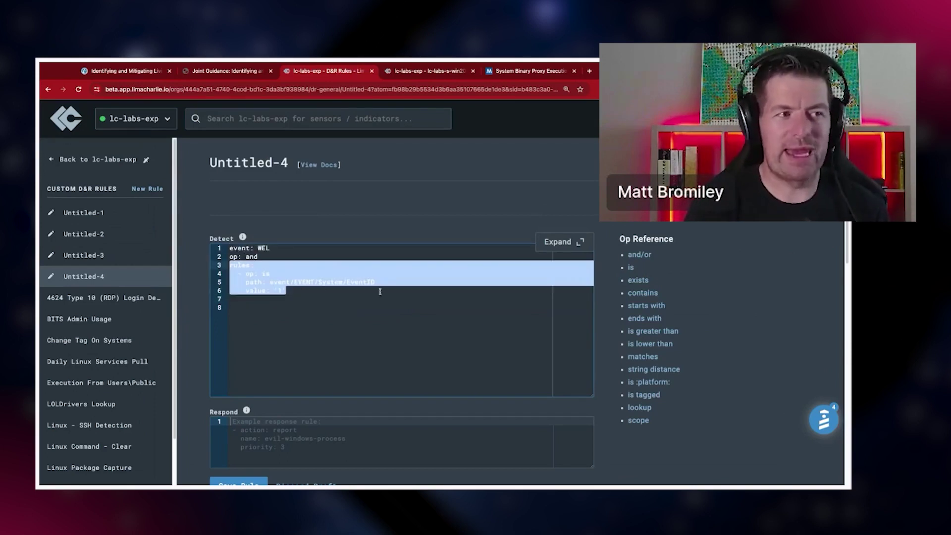
click(329, 293)
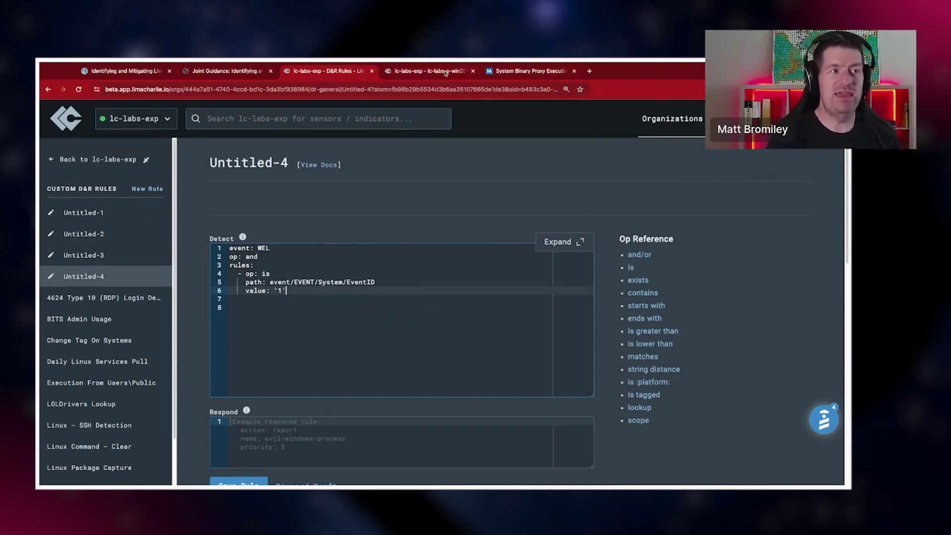
Open the sensor's timeline in the other browser tab and filter it to WEL events containing 1218.005
click(424, 70)
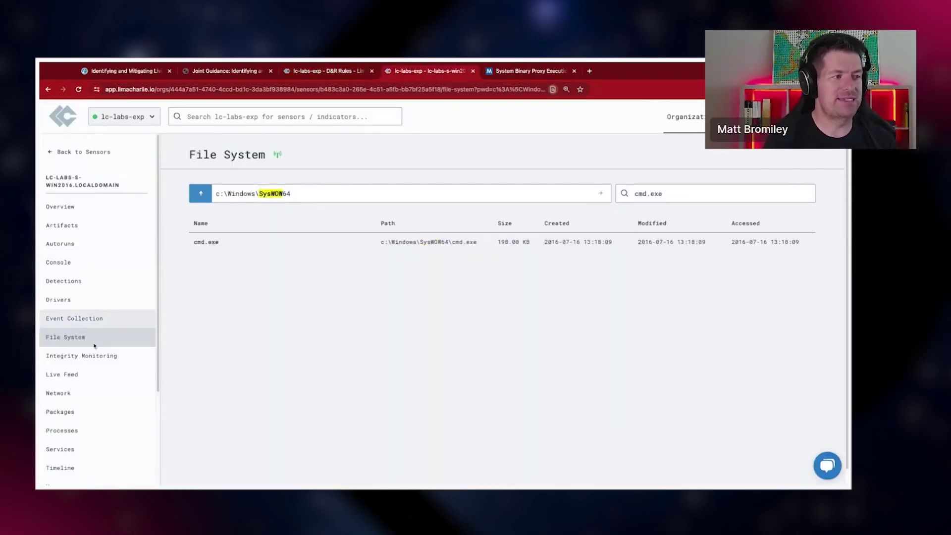
scroll(88, 410, down, 3)
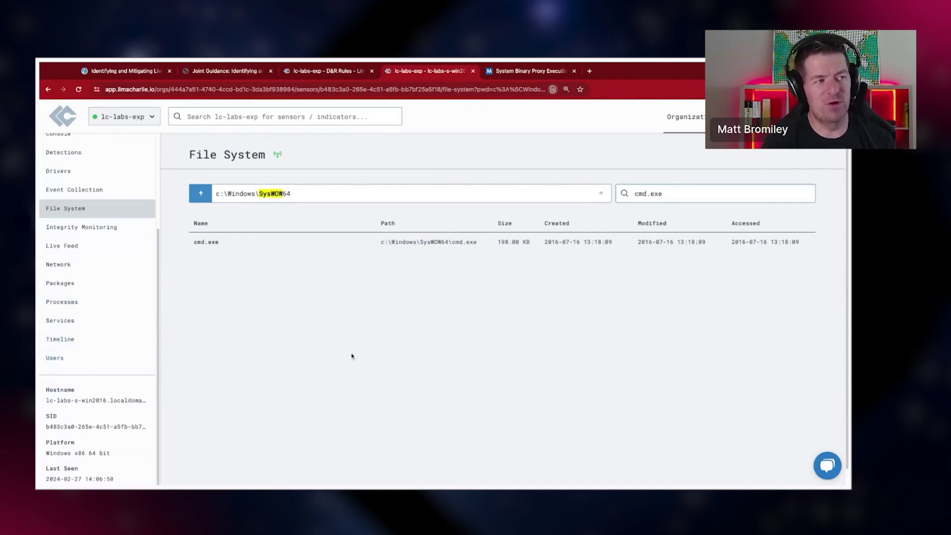
click(87, 340)
click(549, 159)
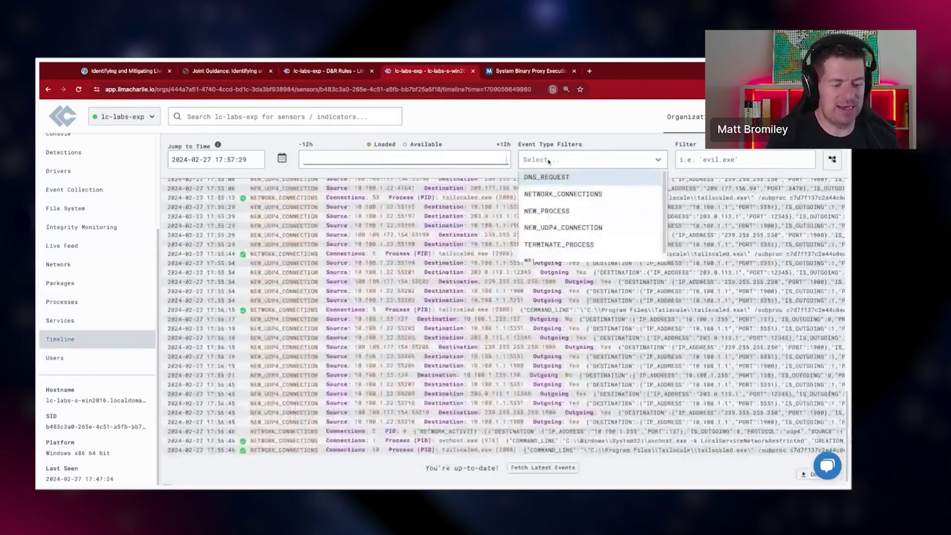
text(WEL)
click(556, 177)
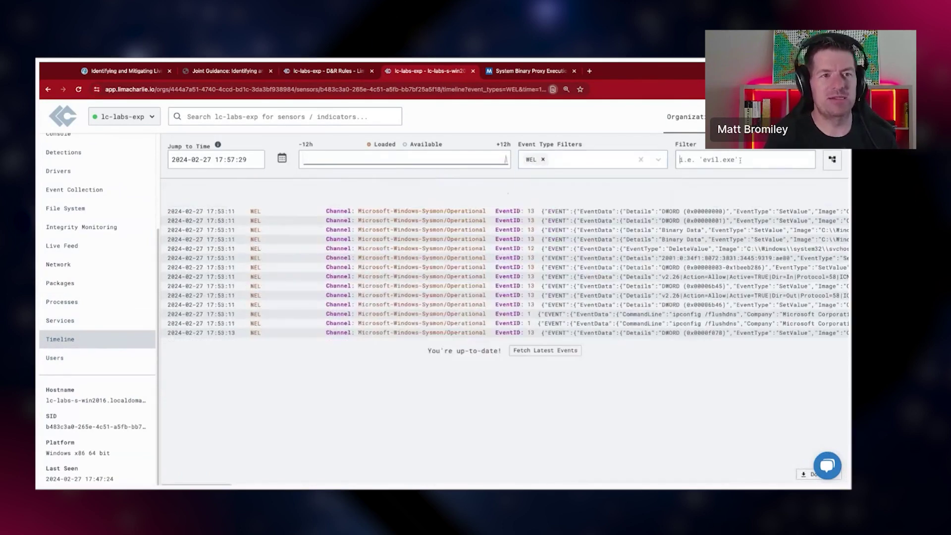
click(740, 160)
text(1218.)
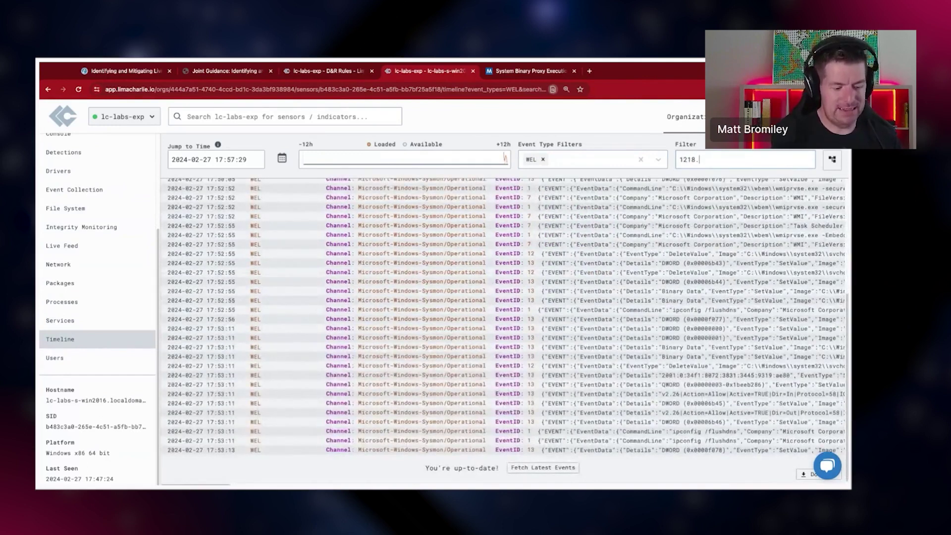
text(005)
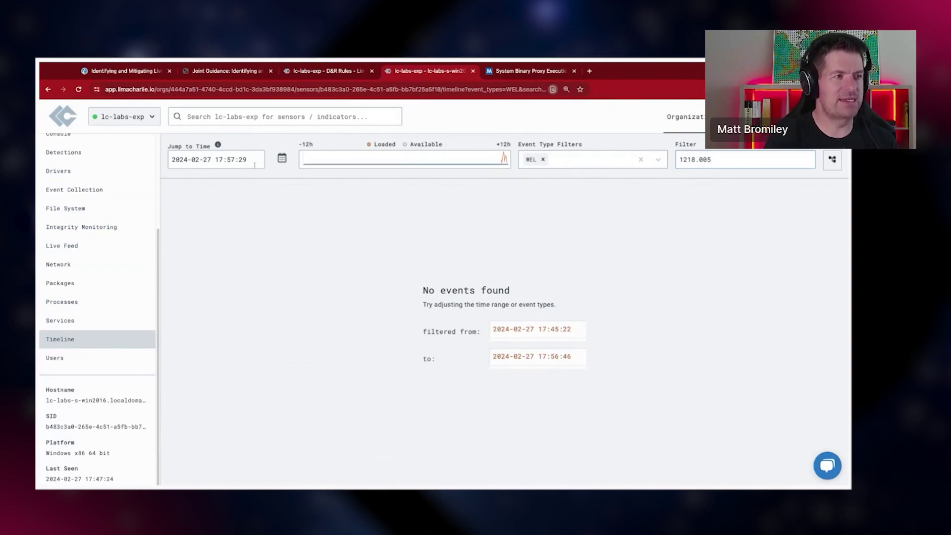
click(235, 159)
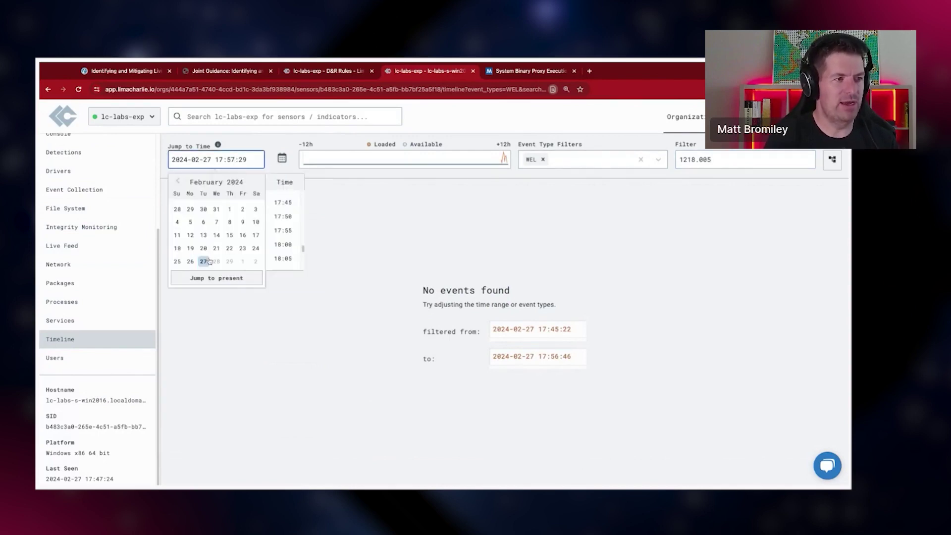
click(283, 203)
click(250, 159)
click(284, 212)
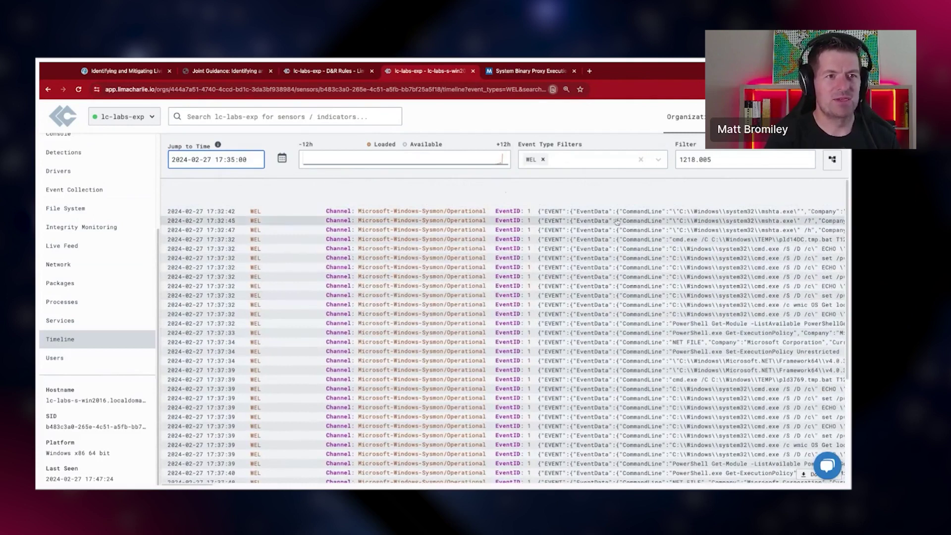
scroll(602, 213, up, 2)
click(602, 214)
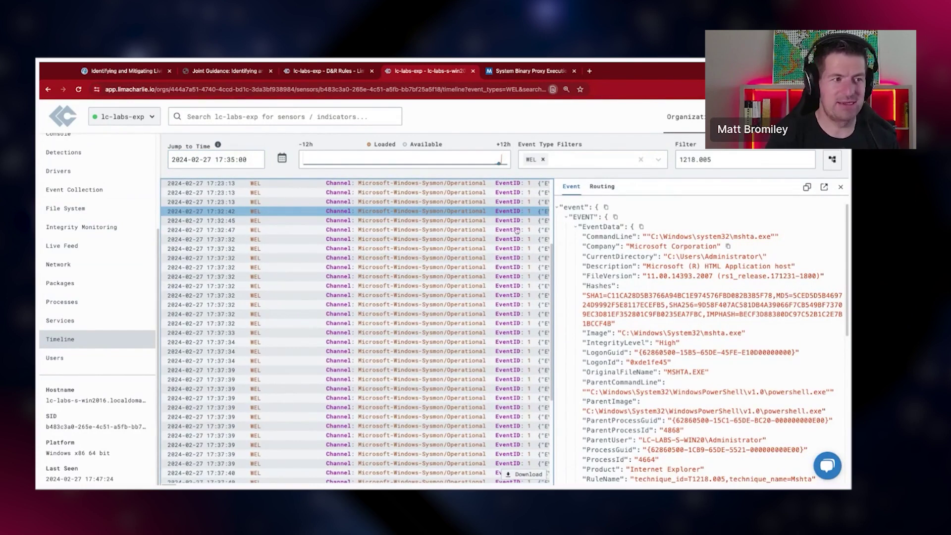
Look through the filtered command lines, open the cmd.exe event that runs pldF1A3.tmp.bat, and examine its CommandLine field
scroll(356, 333, right, 2)
scroll(355, 333, right, 10)
scroll(739, 364, down, 5)
scroll(739, 364, up, 5)
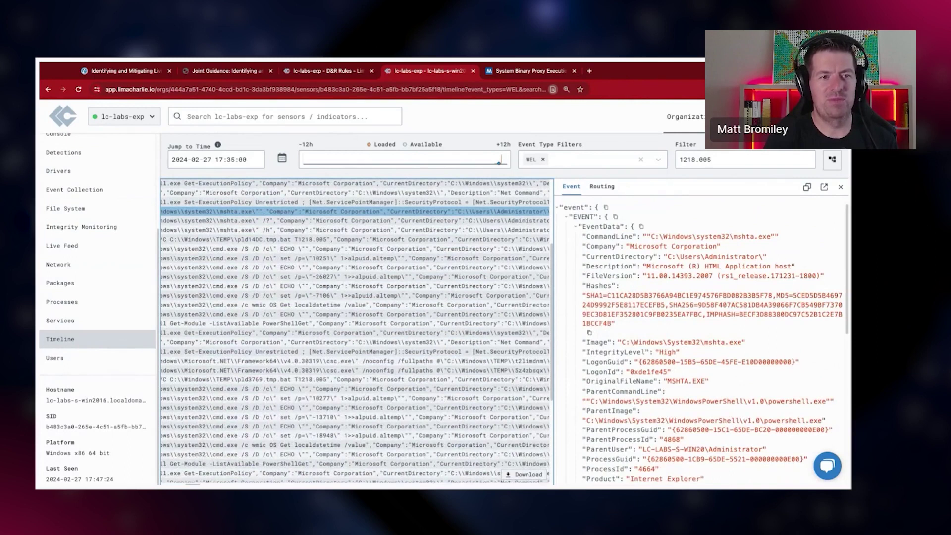
scroll(308, 205, up, 5)
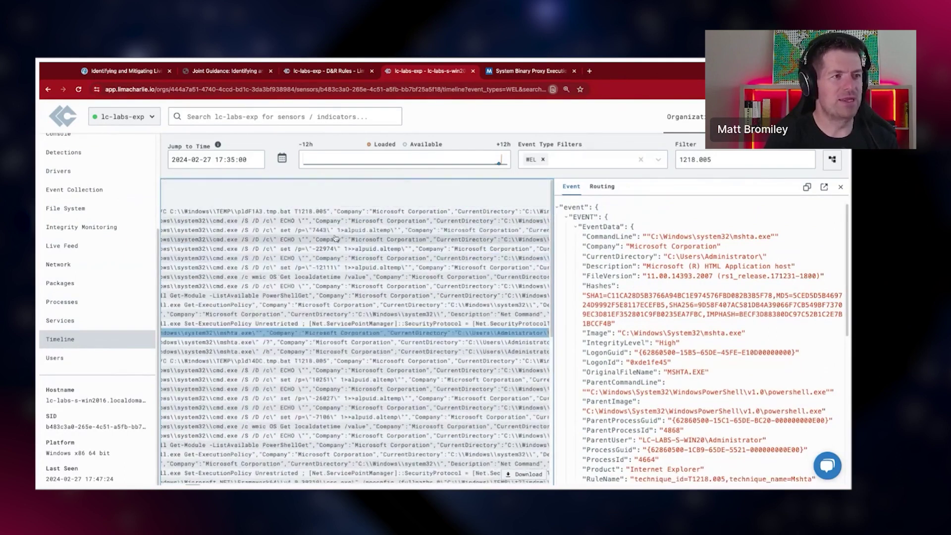
click(308, 211)
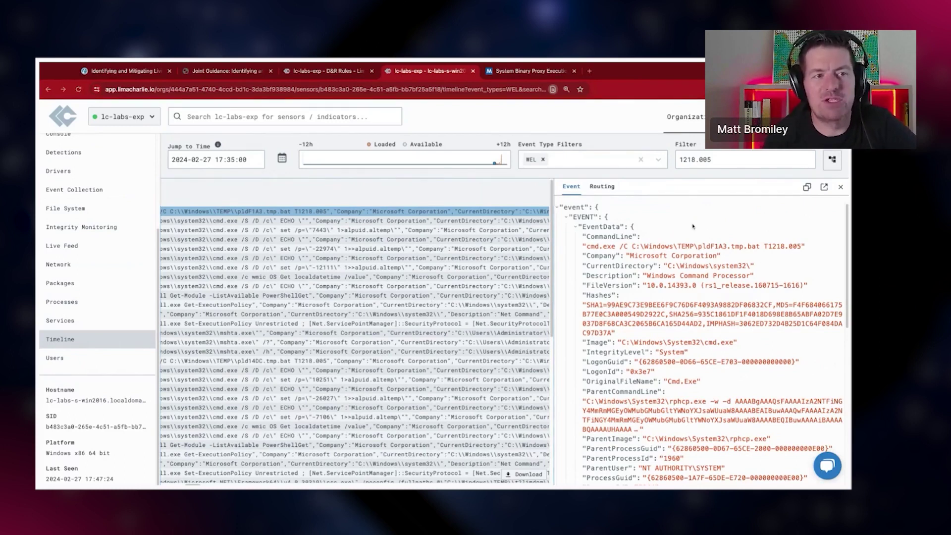
scroll(694, 264, down, 1)
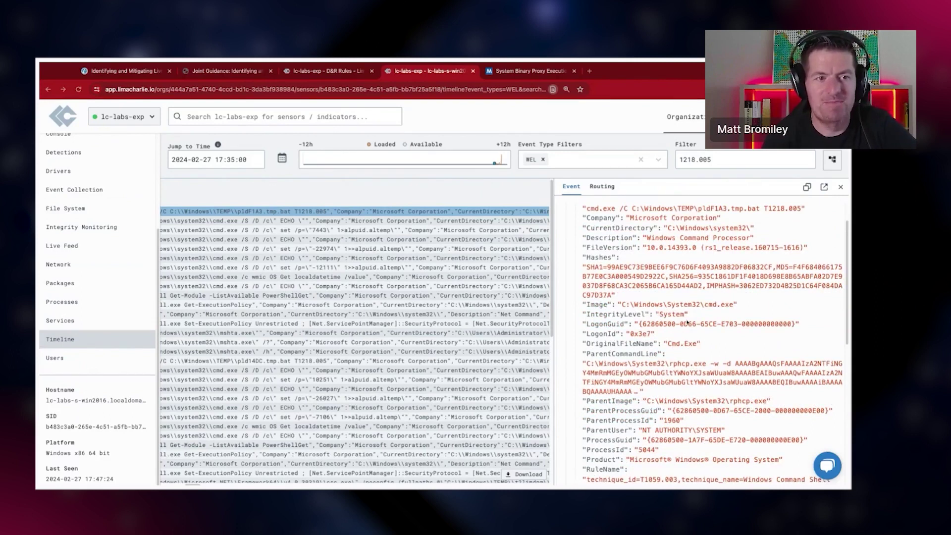
scroll(694, 307, up, 2)
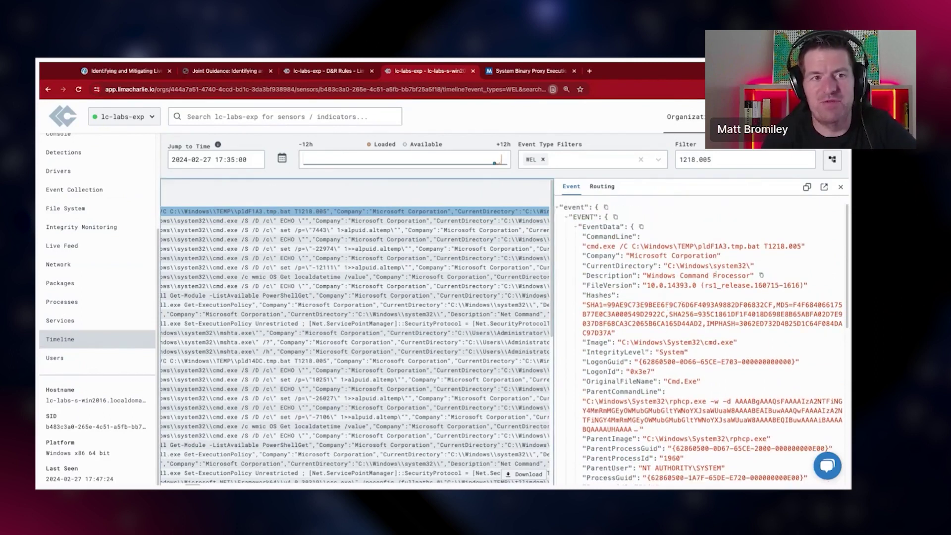
drag(678, 246, 584, 235)
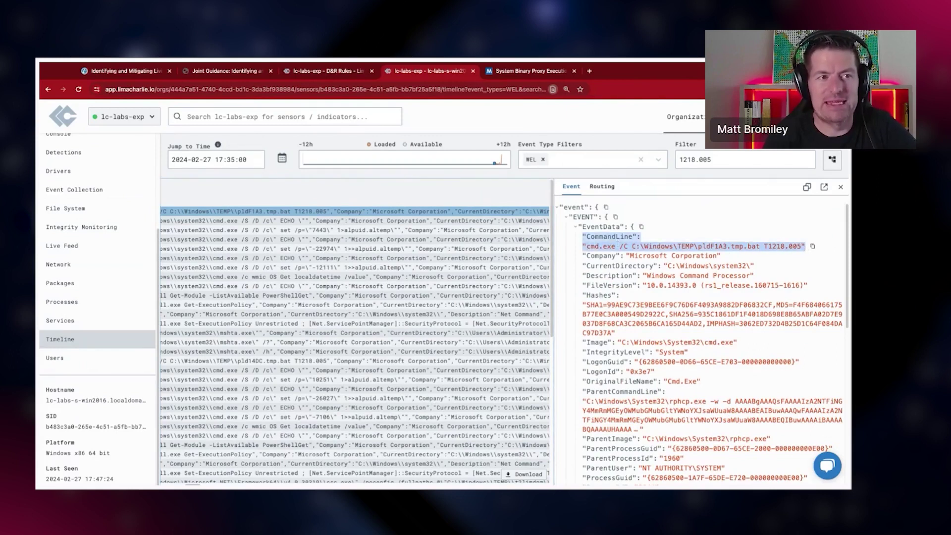
click(598, 235)
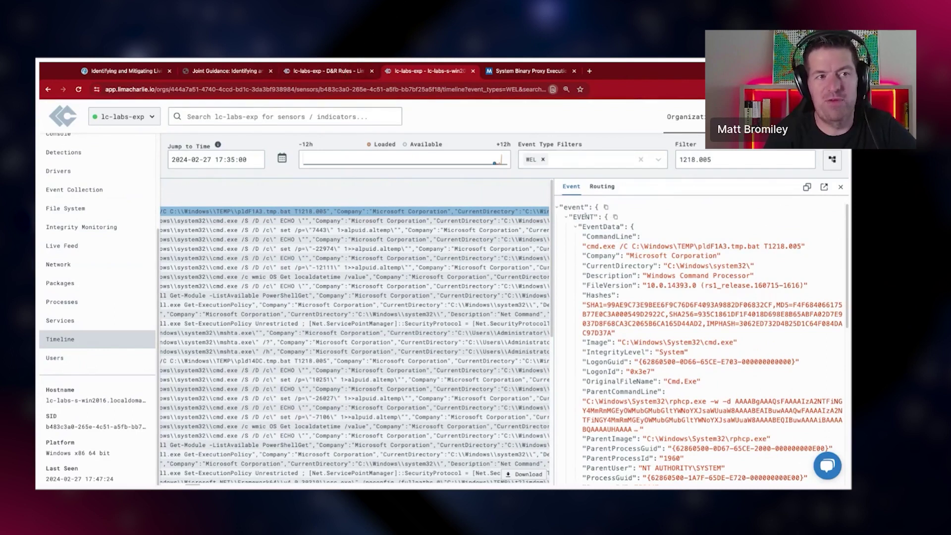
Return to the rule draft and add a second condition with the contains operator below the Event ID condition
click(315, 74)
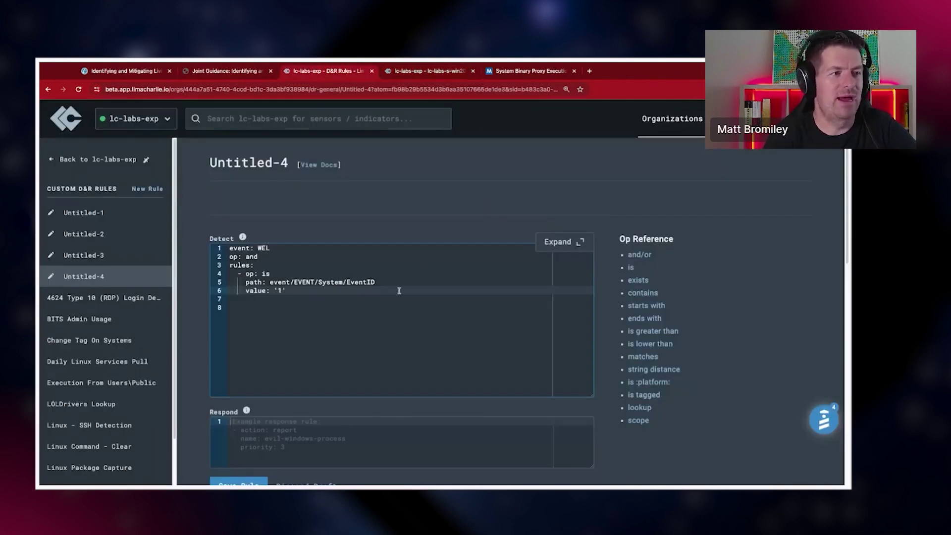
key(Return)
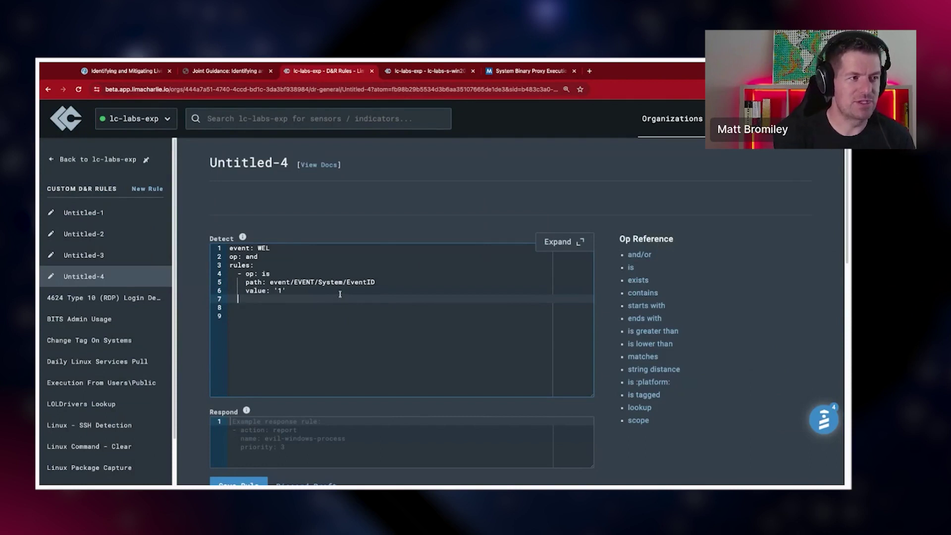
text(-  op)
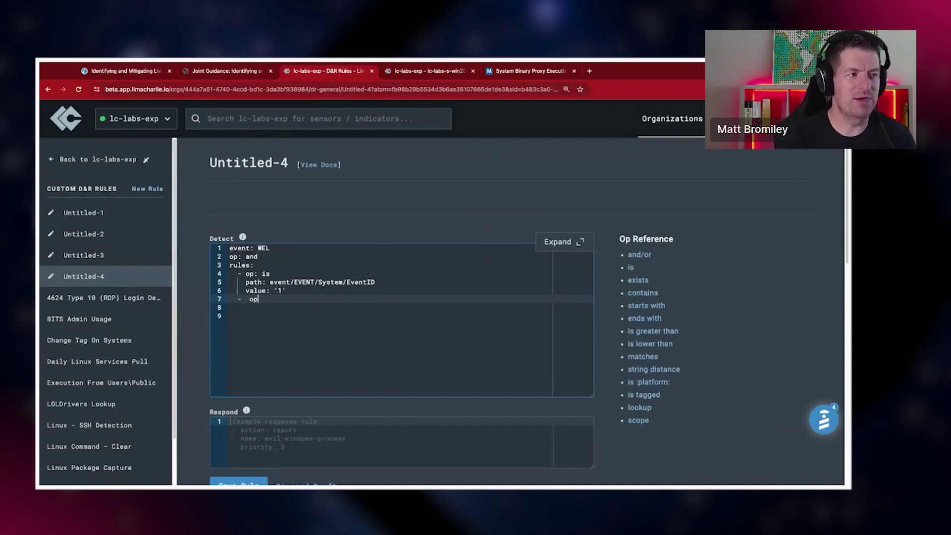
key(BackSpace)
key(BackSpace)
key(BackSpace)
text(op)
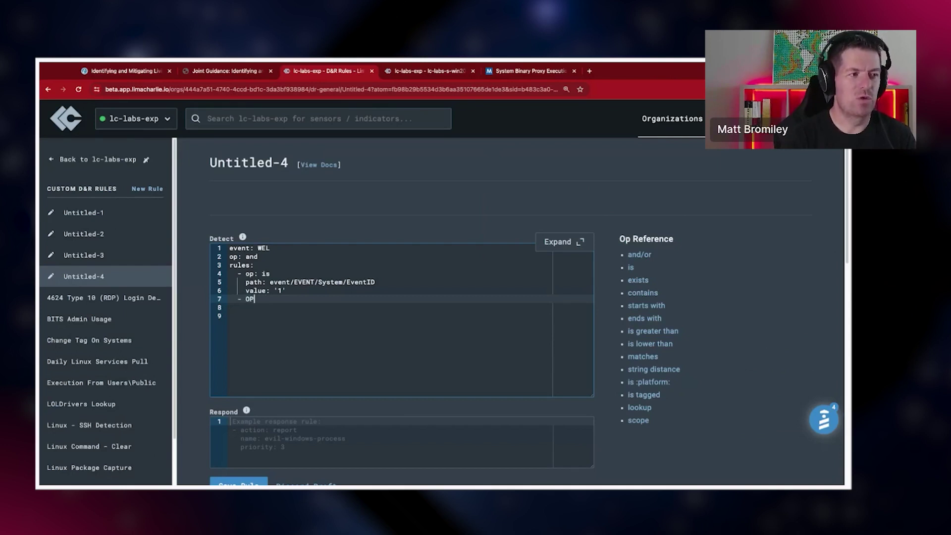
text(: contains)
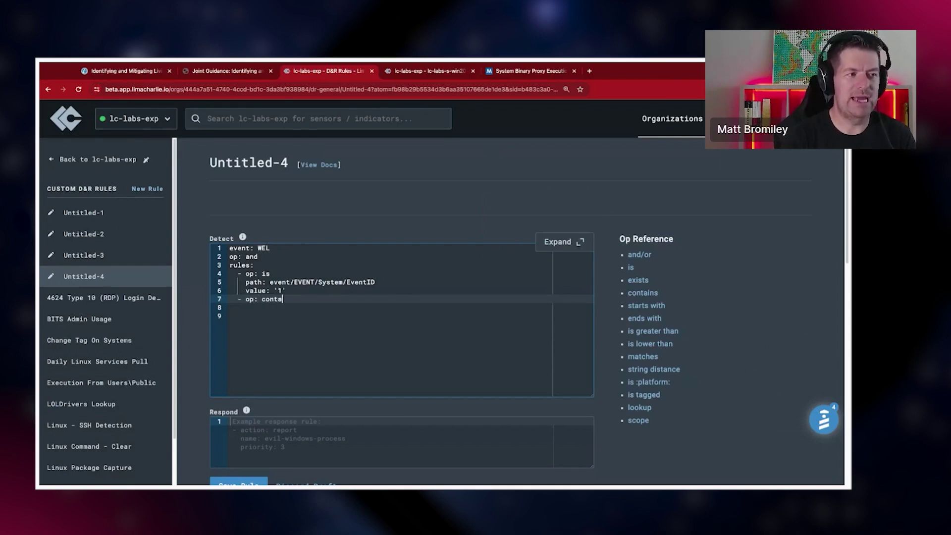
Set the contains condition's path to event/EVENT/EventData/CommandLine, checking the field names against the event in the sensor's timeline
key(Return)
text(path : ev)
key(BackSpace)
key(BackSpace)
key(BackSpace)
key(BackSpace)
key(BackSpace)
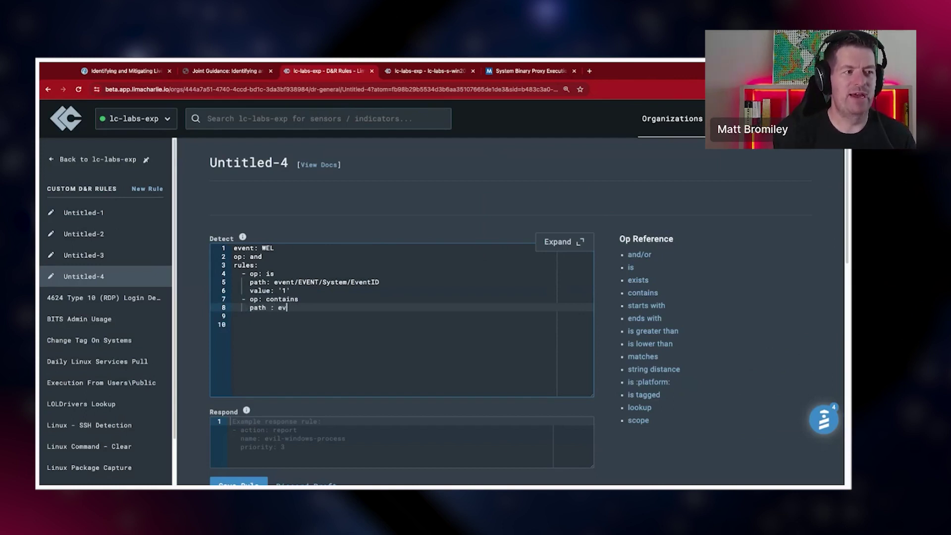
text(: event/EVENT/)
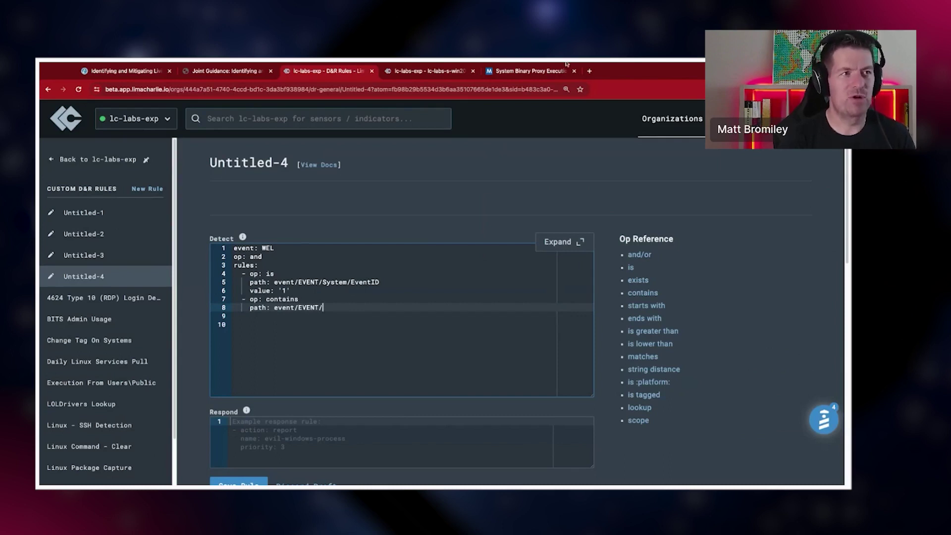
click(442, 73)
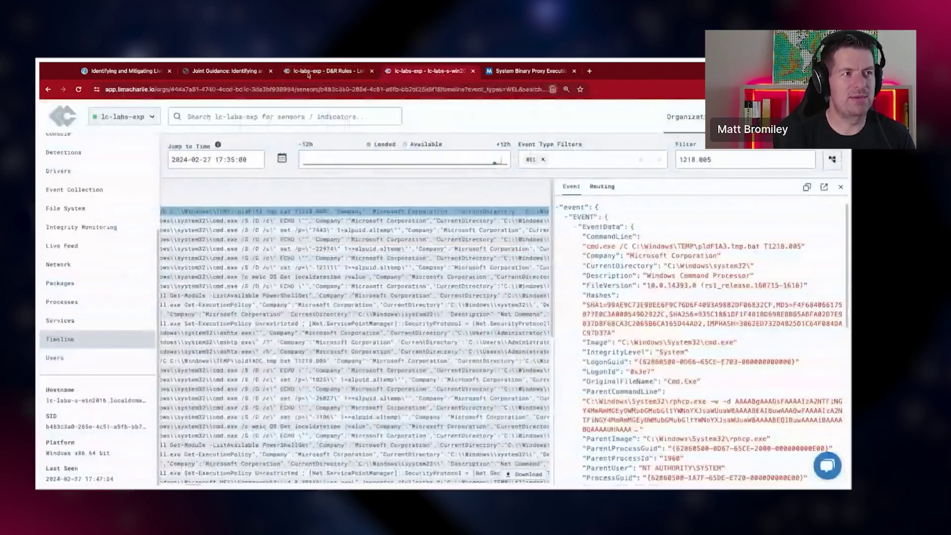
click(322, 73)
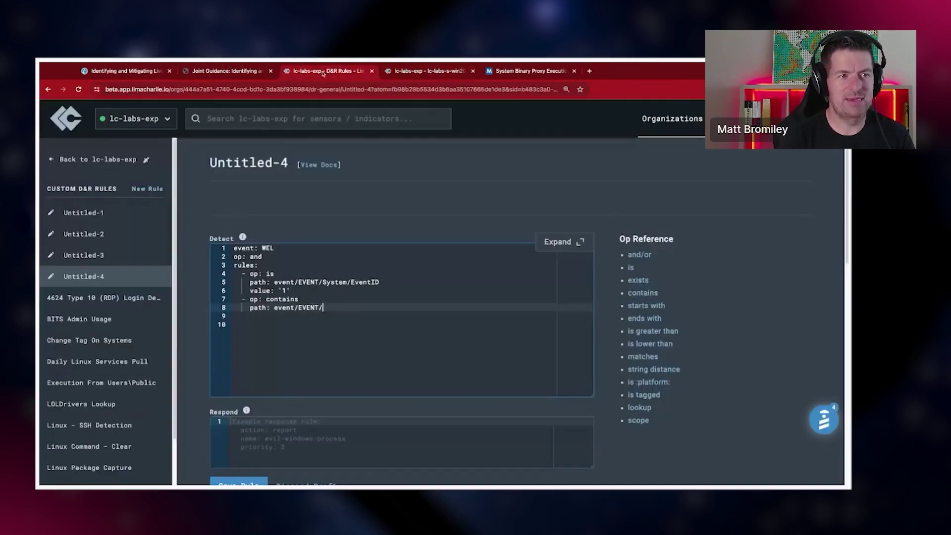
text(EventData/)
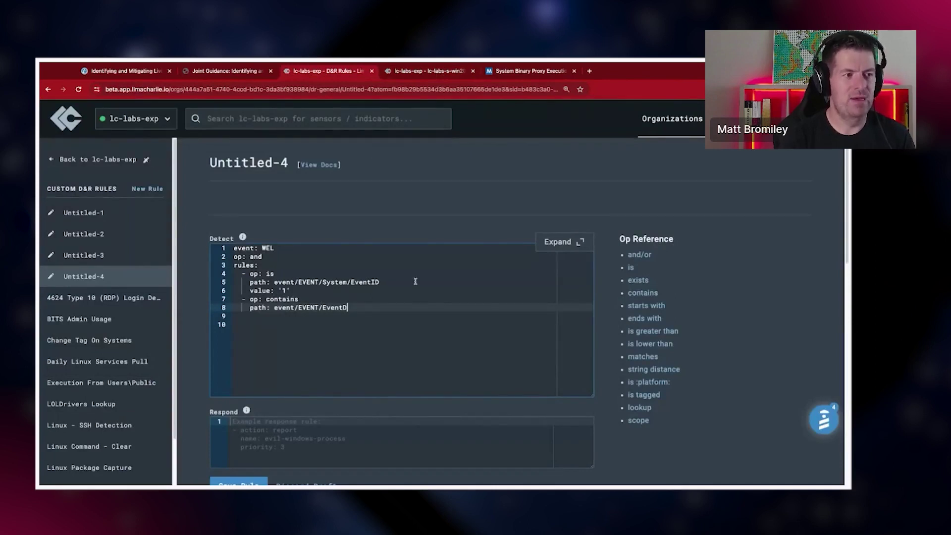
click(402, 73)
click(322, 73)
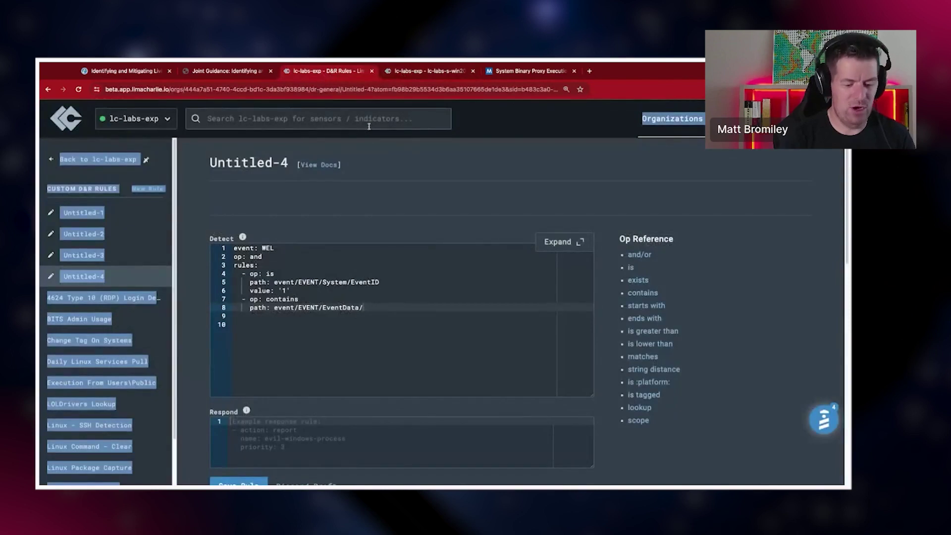
click(396, 311)
text(CommandLine)
Give the CommandLine condition a value of T1218.005, checking the text against the event in the timeline
key(Return)
text(value:)
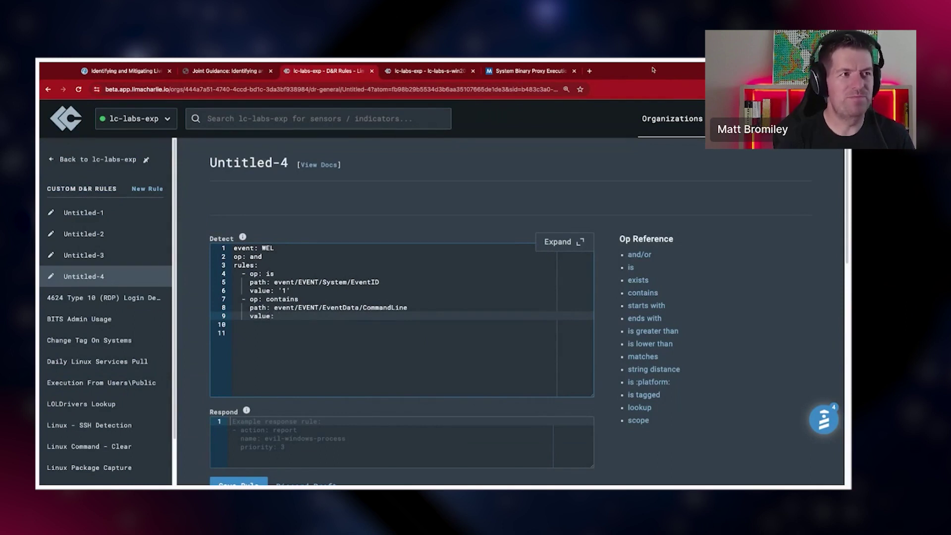
click(438, 72)
click(318, 73)
text(T1218.005)
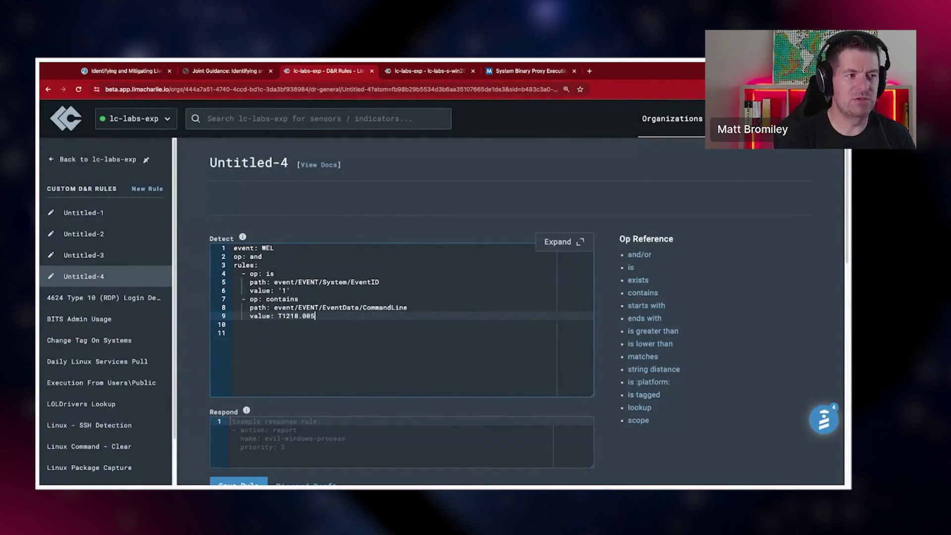
key(ctrl+plus)
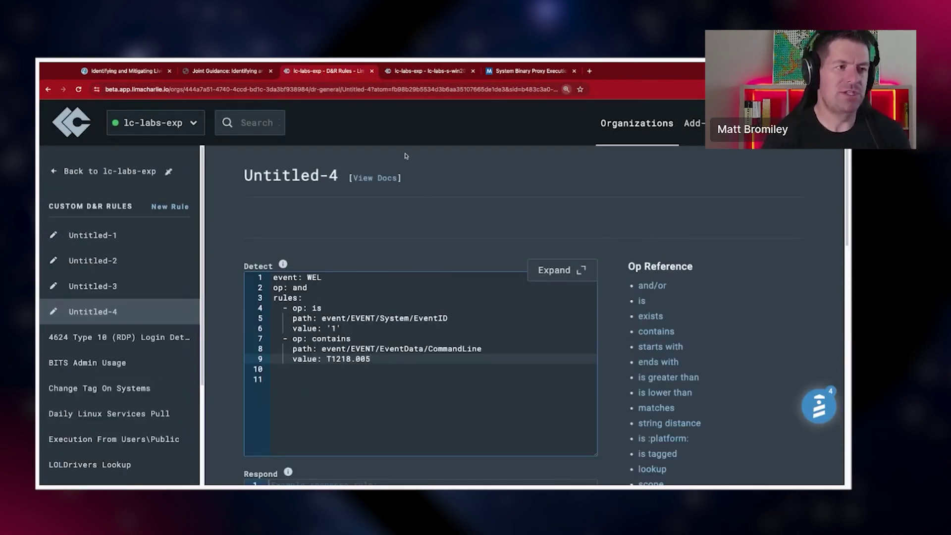
Compare the rule draft with the cmd.exe timeline event, and review its Event ID and CommandLine conditions block by block
click(430, 70)
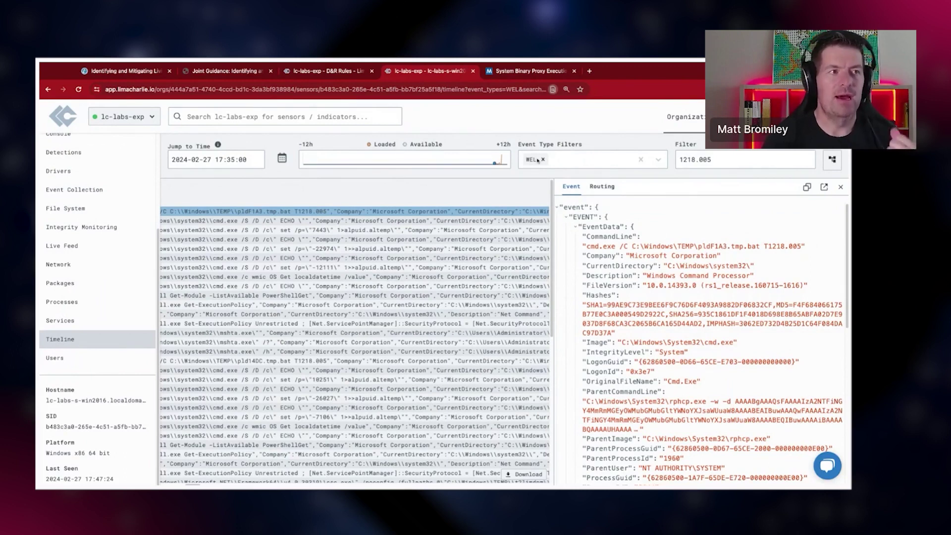
click(316, 72)
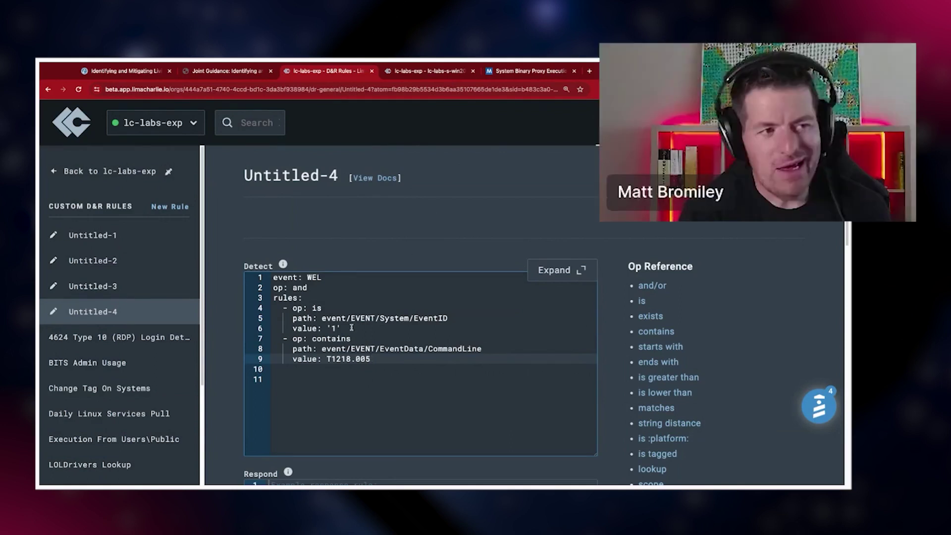
key(shift+Up)
key(shift+Up)
key(shift+Up)
key(shift+Up)
key(shift+Up)
key(shift+Up)
key(shift+Up)
key(shift+Up)
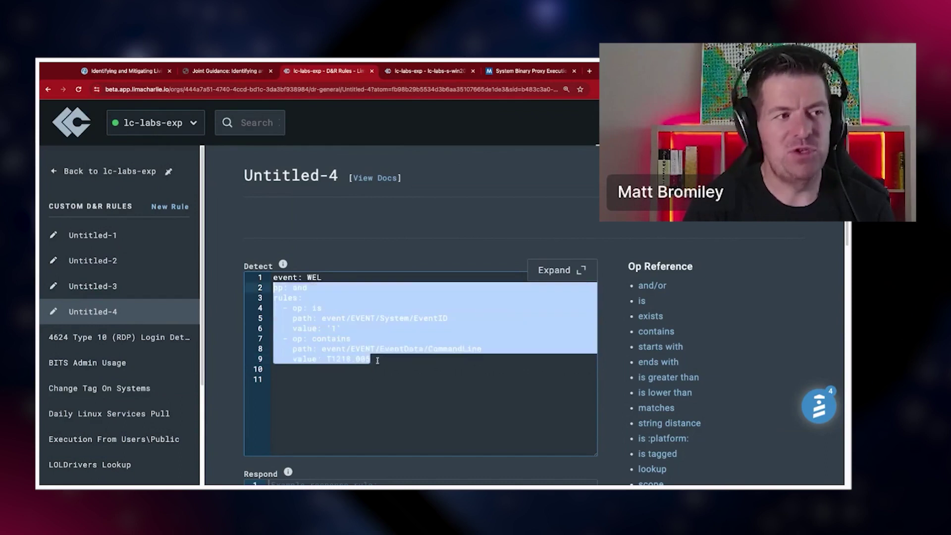
click(382, 360)
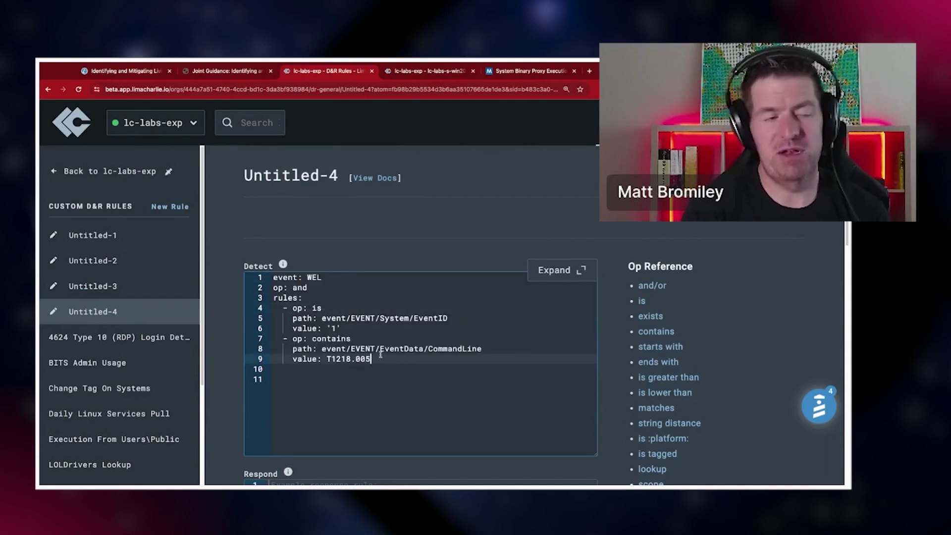
click(345, 330)
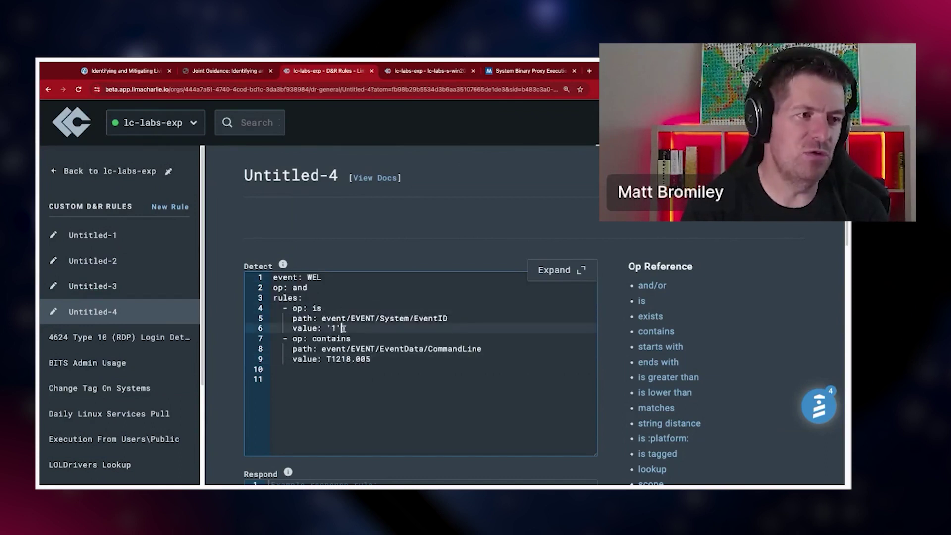
key(shift+Up)
key(shift+Up)
key(shift+Home)
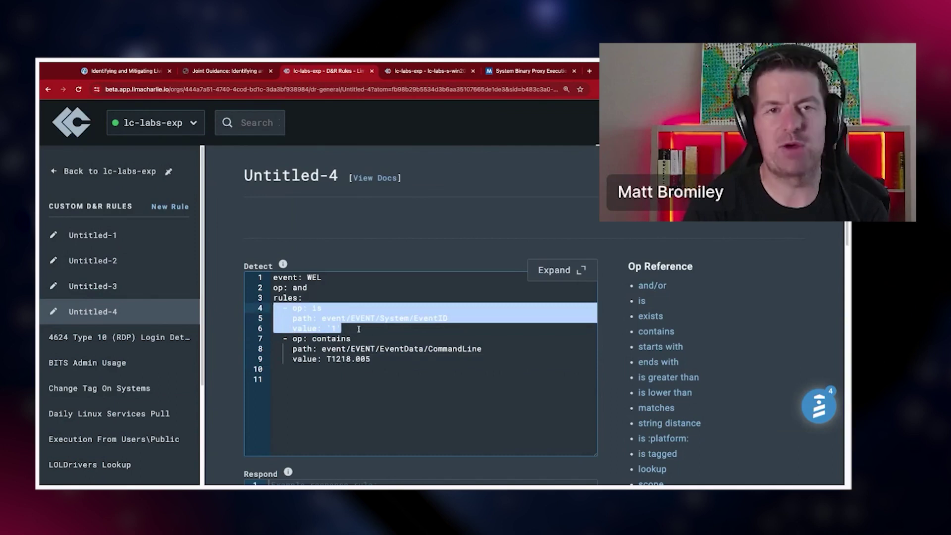
click(402, 363)
key(shift+Home)
key(shift+Up)
key(shift+Up)
key(shift+Home)
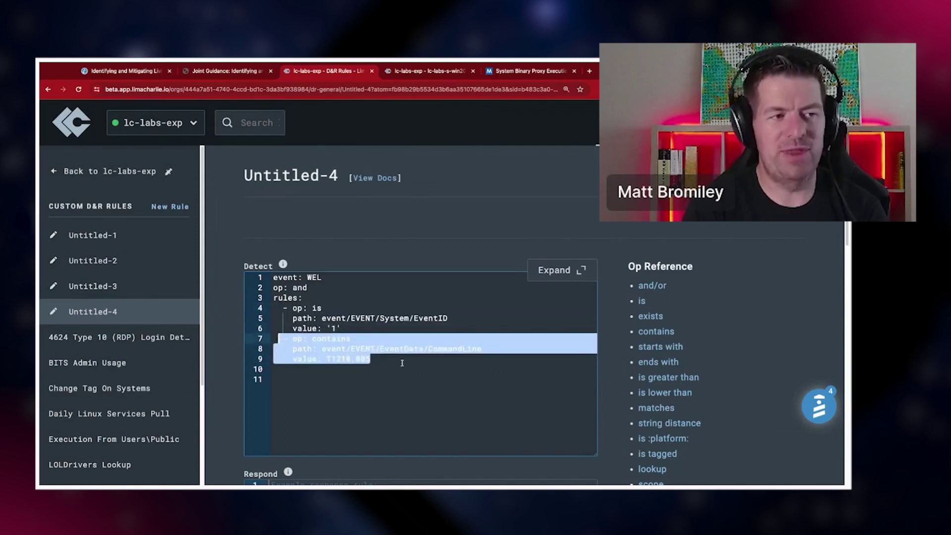
click(402, 363)
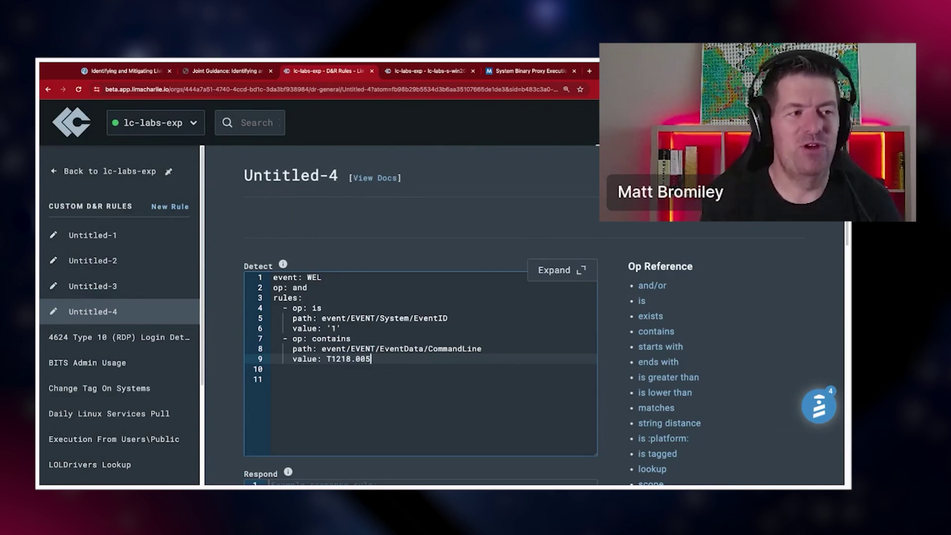
click(362, 325)
key(shift+Up)
key(shift+Up)
key(shift+Up)
key(shift+Up)
key(shift+Up)
key(shift+Up)
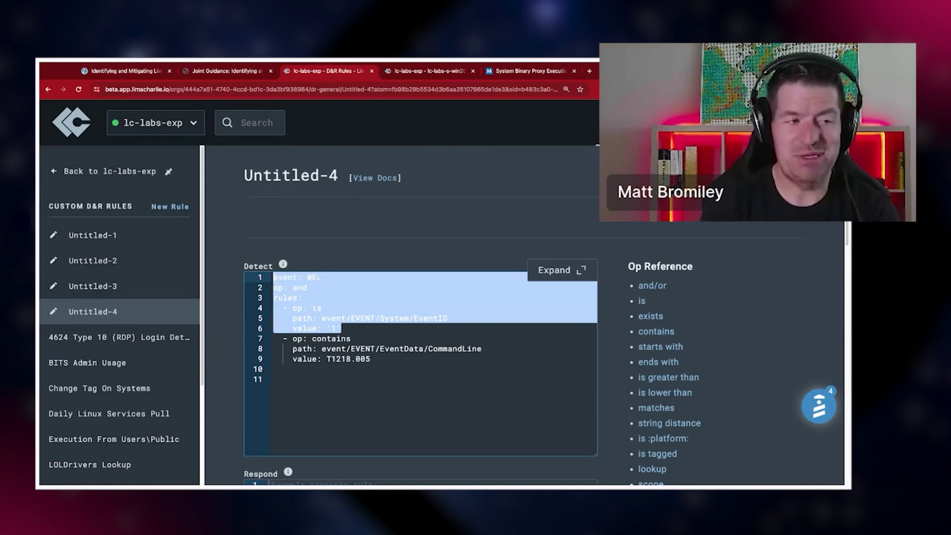
click(273, 338)
shift+click(371, 359)
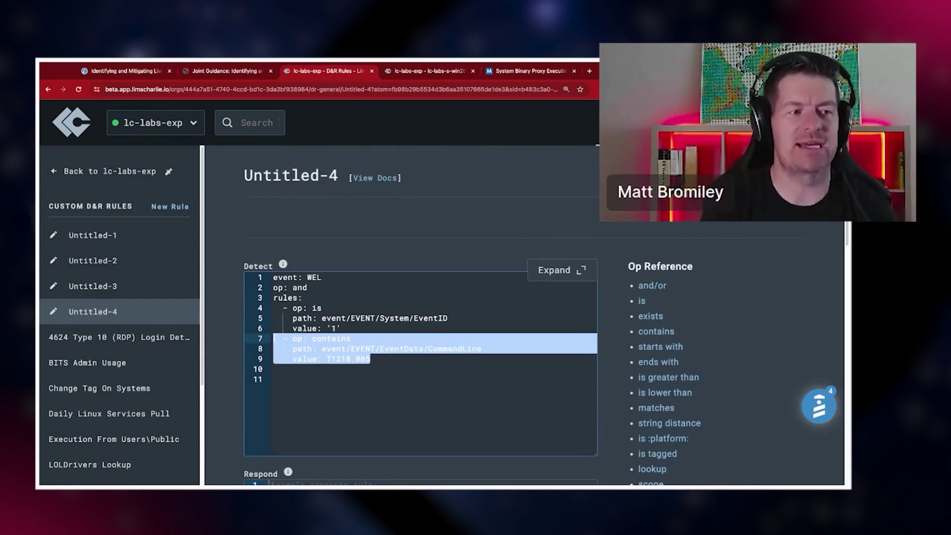
click(382, 359)
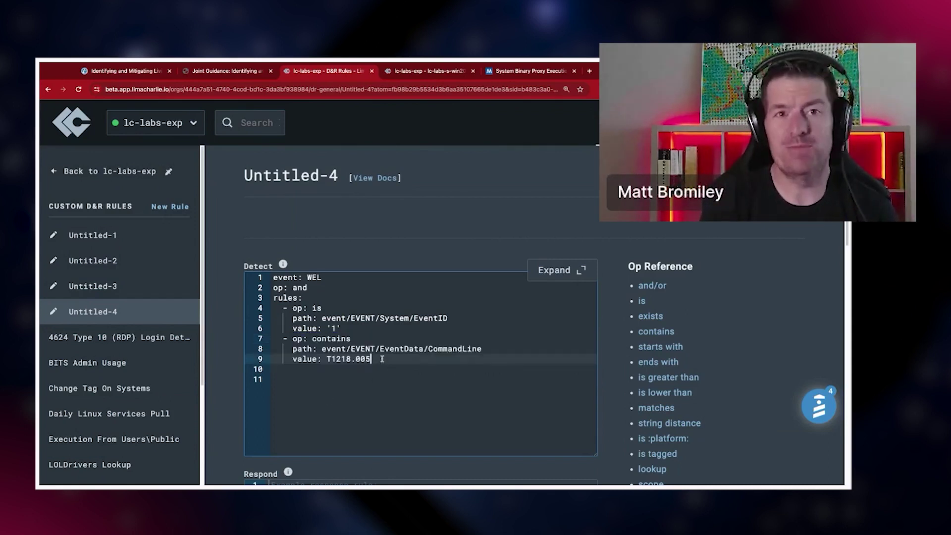
Try mshta.exe as the CommandLine condition's value, and replace it with cmd.exe
drag(382, 359, 327, 359)
text(mshta.exe)
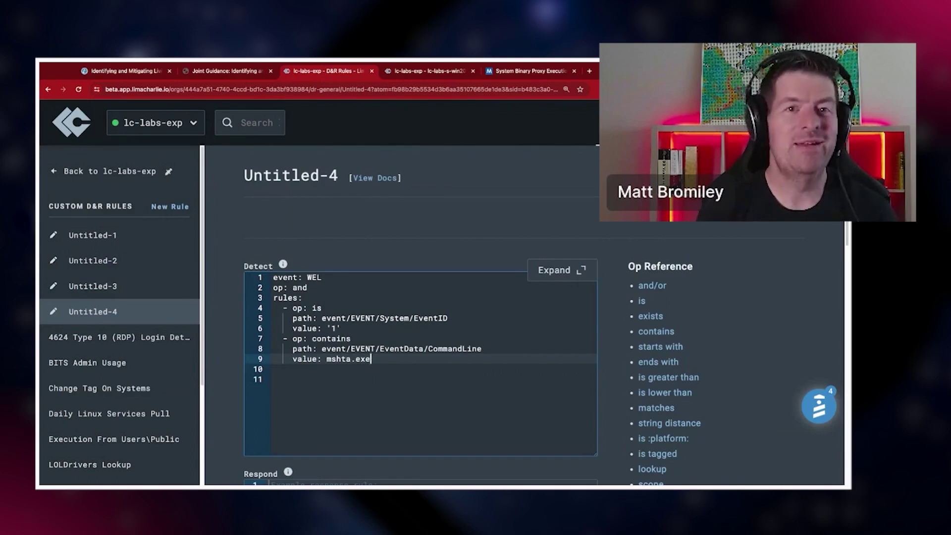
key(ctrl+shift+Left)
key(ctrl+shift+Left)
text(cmd.exe)
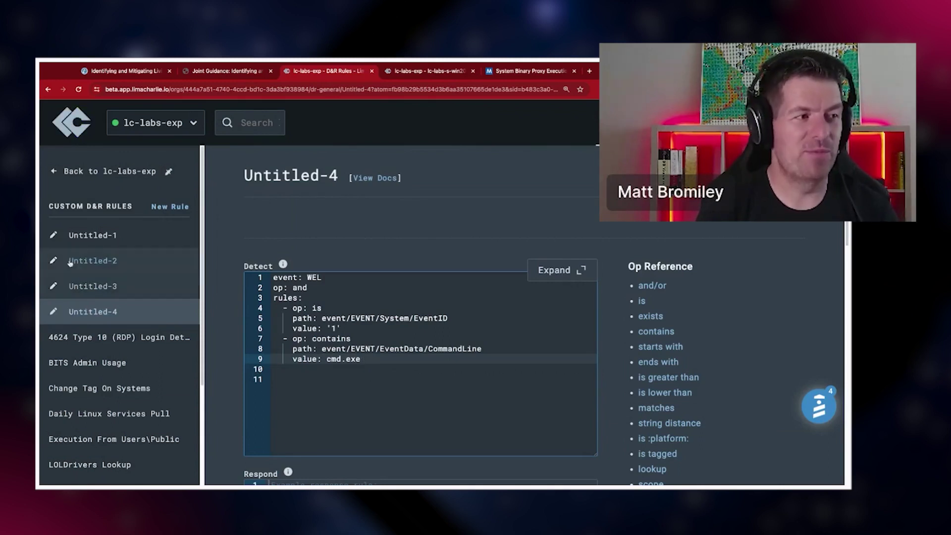
In the Untitled-2 draft, delete the nested or block with its mshta.exe and .hta command-line conditions, keeping the cmd.exe file path condition
click(72, 285)
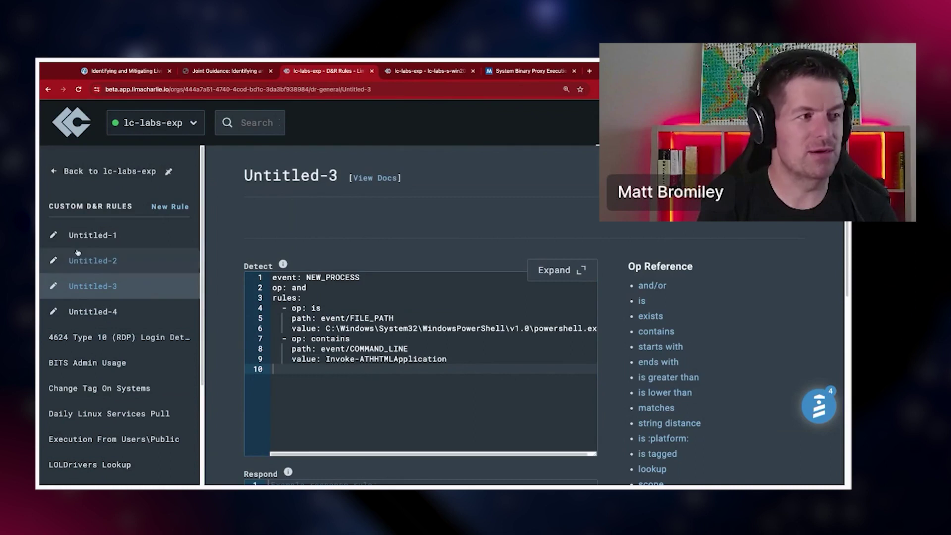
click(94, 260)
click(360, 411)
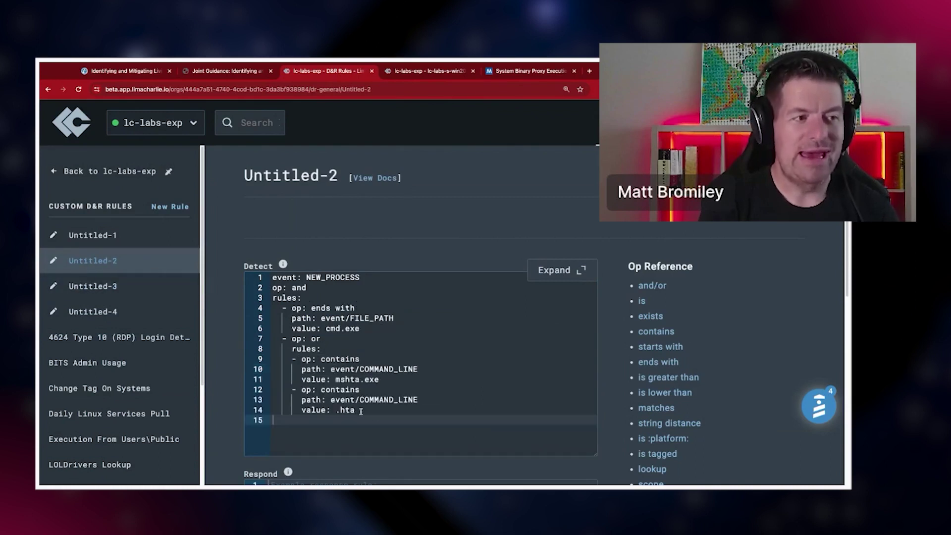
key(shift+Up)
key(shift+Up)
key(shift+Up)
key(shift+Up)
key(shift+Up)
key(shift+Up)
key(shift+Up)
key(shift+Up)
key(shift+Home)
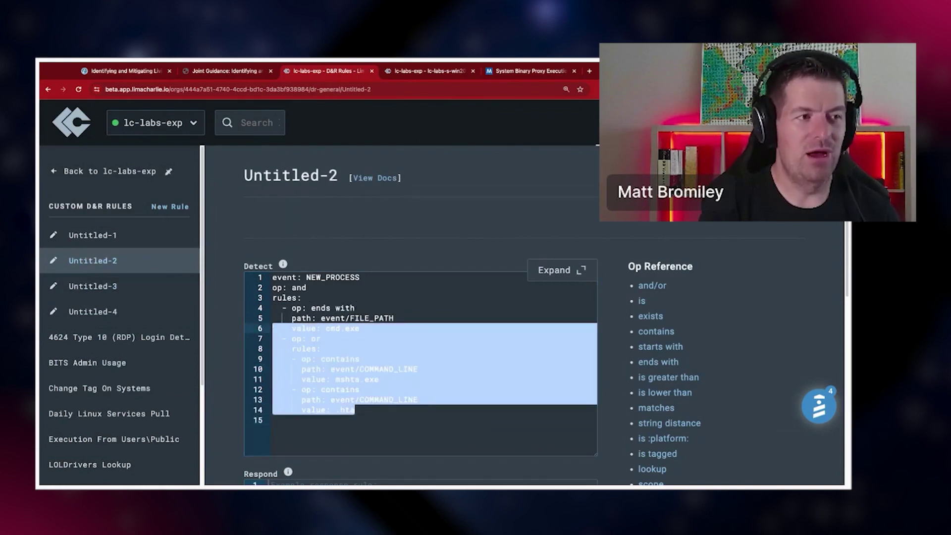
key(shift+Down)
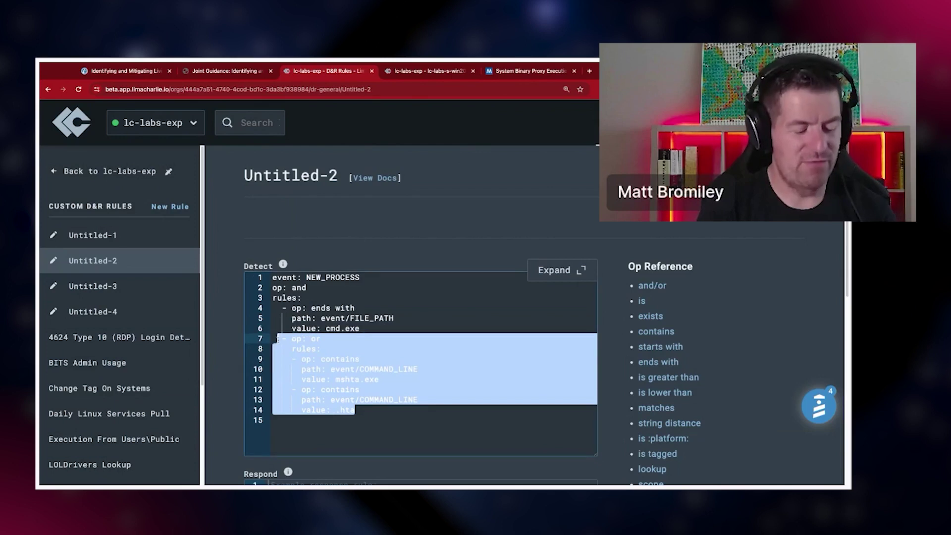
key(BackSpace)
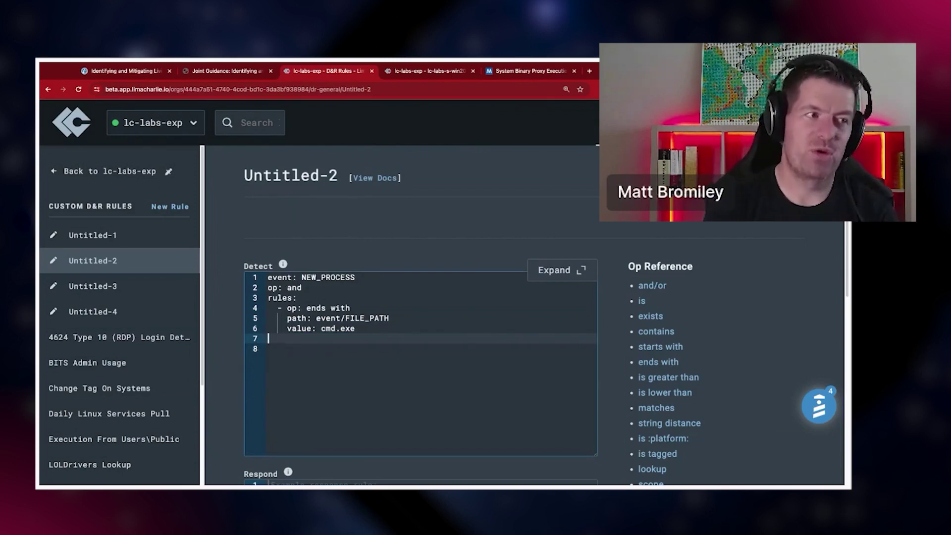
click(127, 310)
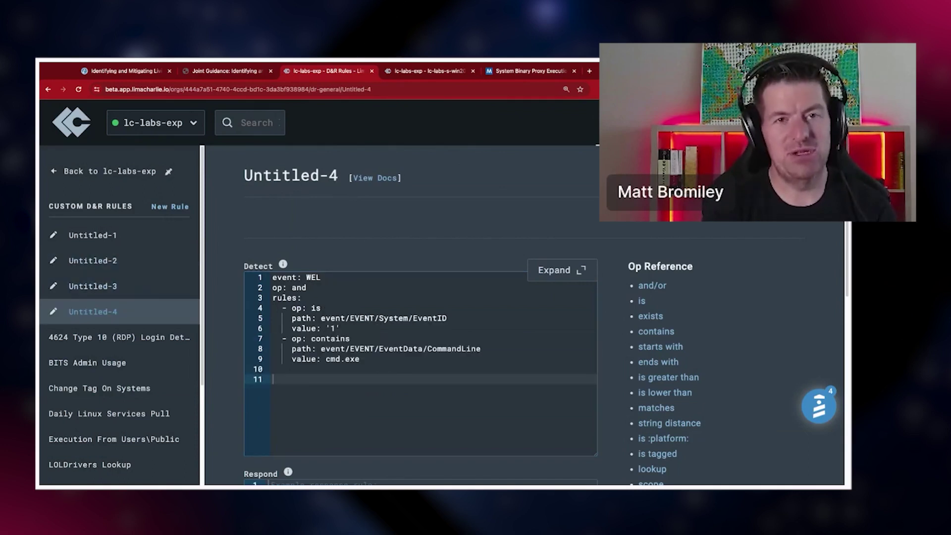
click(104, 263)
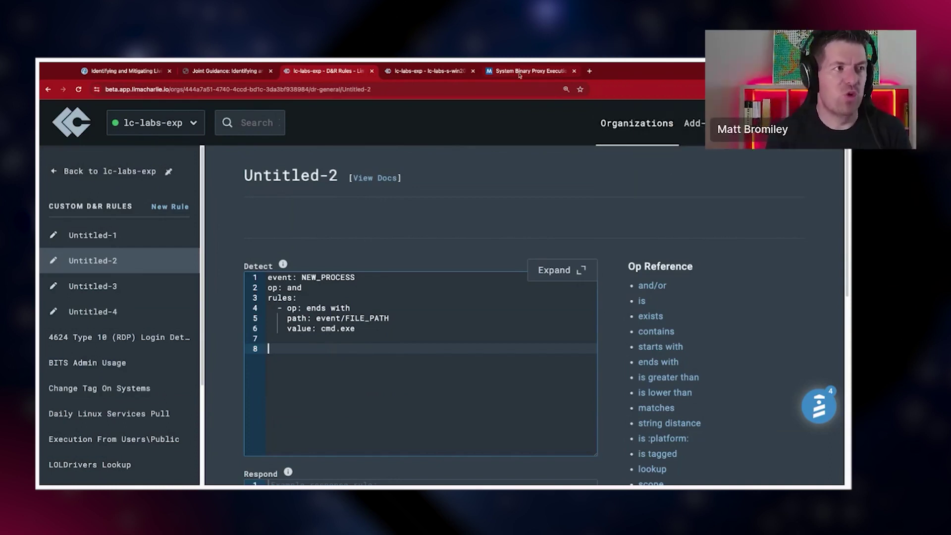
Examine the alternate data stream command patterns for cmd.exe and PowerShell on page 21 of the CISA guidance, and return to the Untitled-2 draft
key(ctrl+shift+Tab)
scroll(533, 367, down, 20)
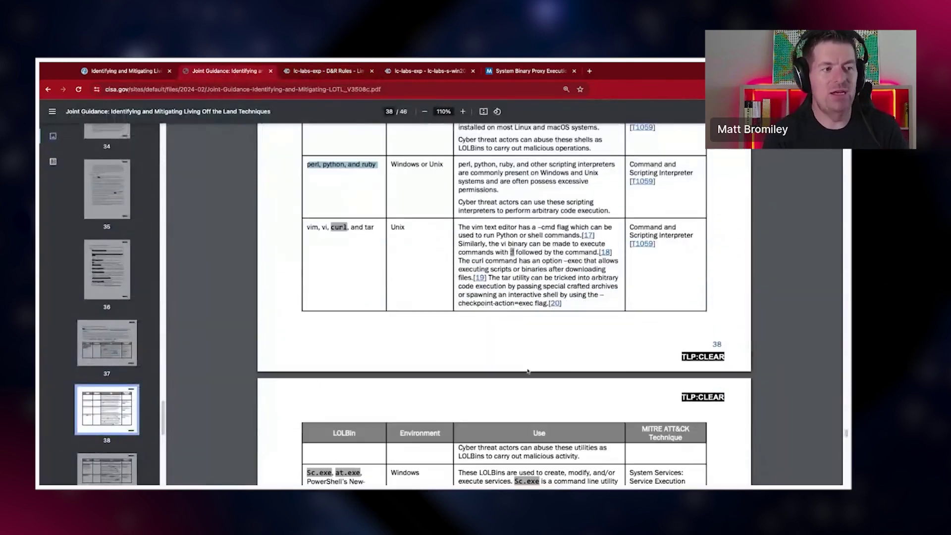
scroll(528, 371, down, 20)
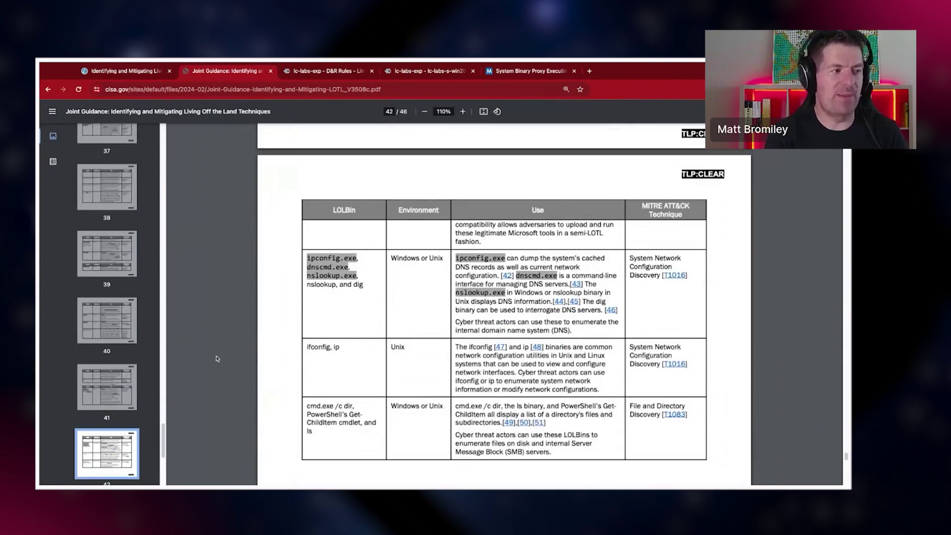
scroll(455, 191, up, 5)
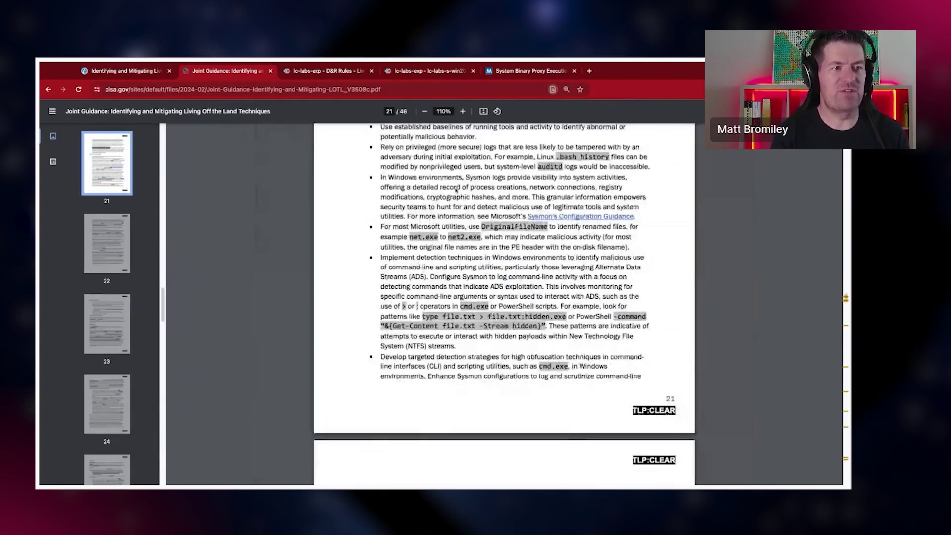
drag(421, 317, 628, 327)
click(527, 316)
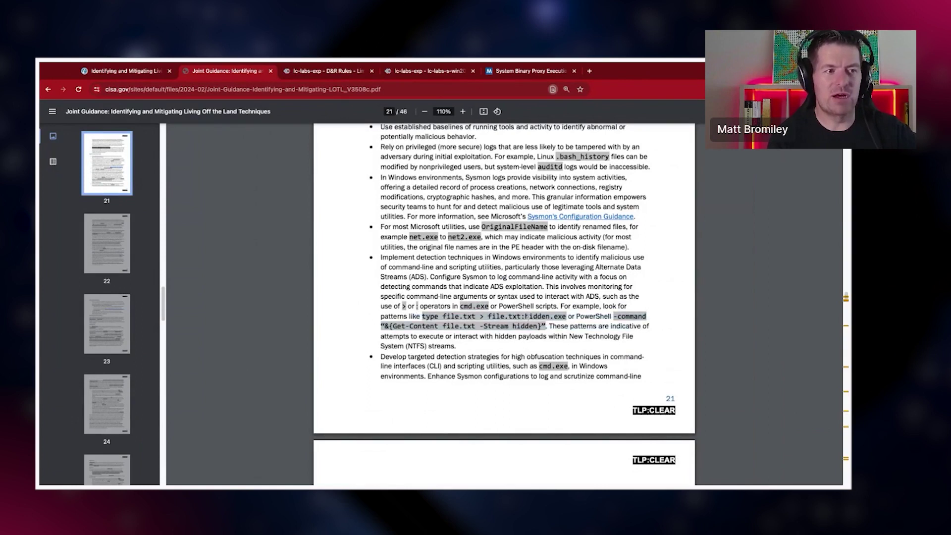
drag(422, 317, 566, 317)
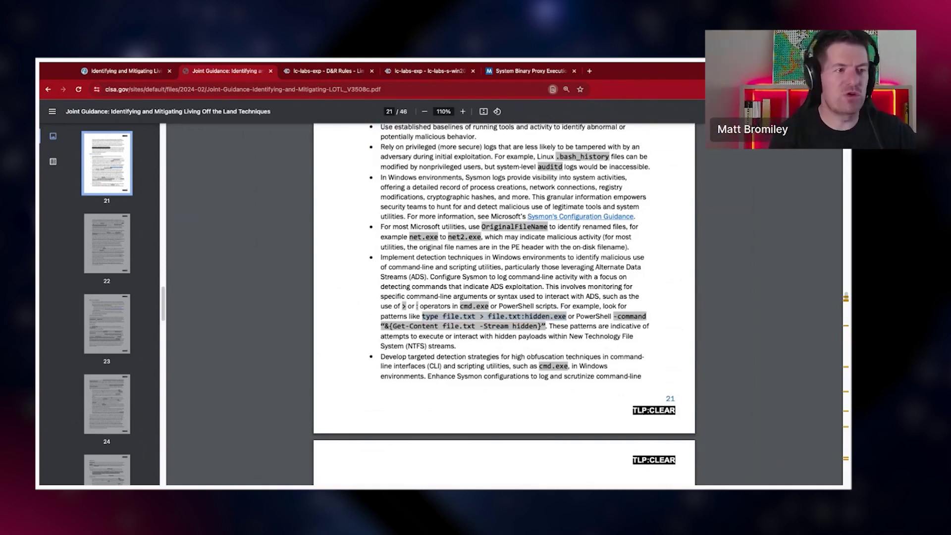
click(333, 75)
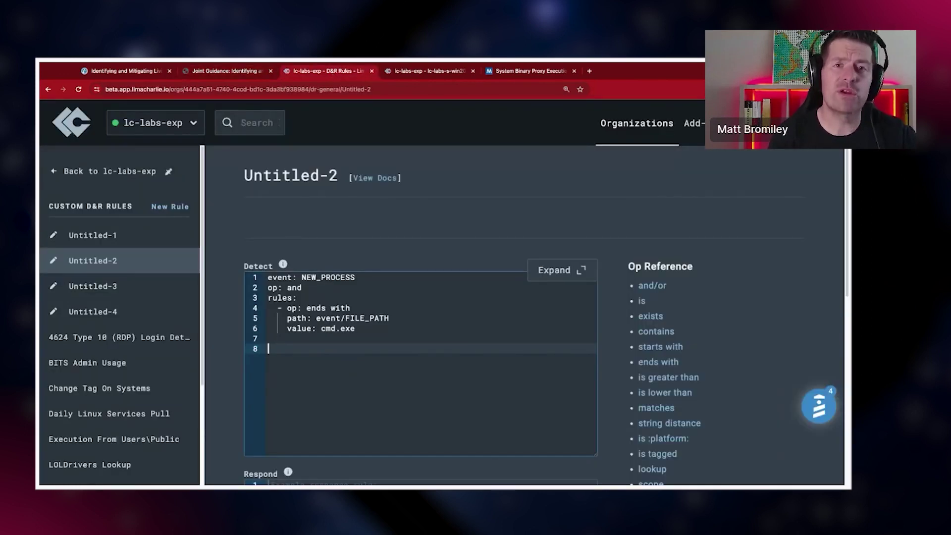
Leave the Windows sensor's timeline in the other LimaCharlie session and open the organization's Atomic Red Team extension page
click(436, 73)
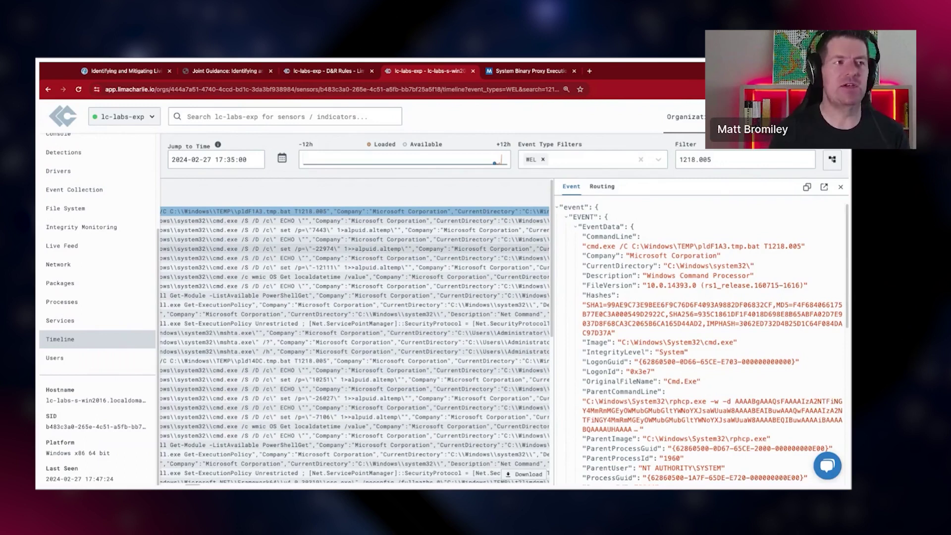
click(331, 73)
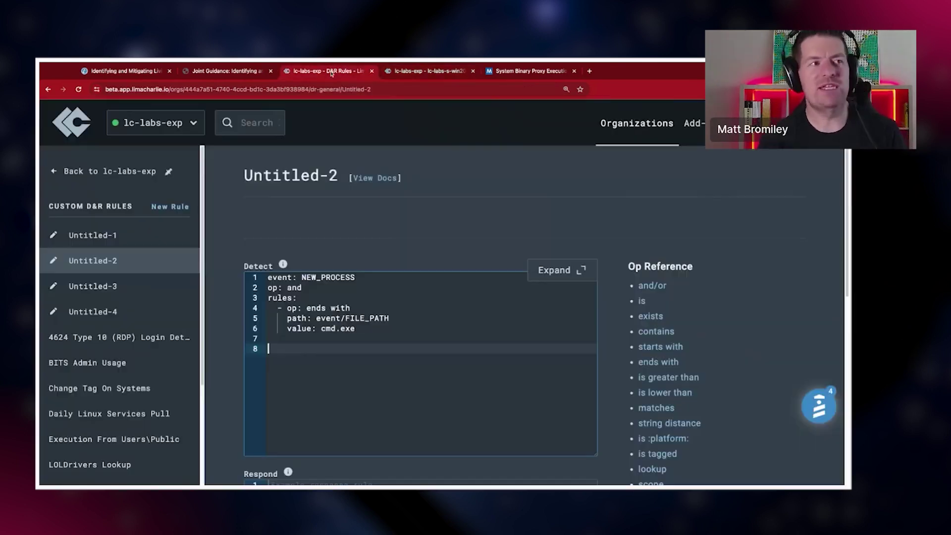
click(451, 74)
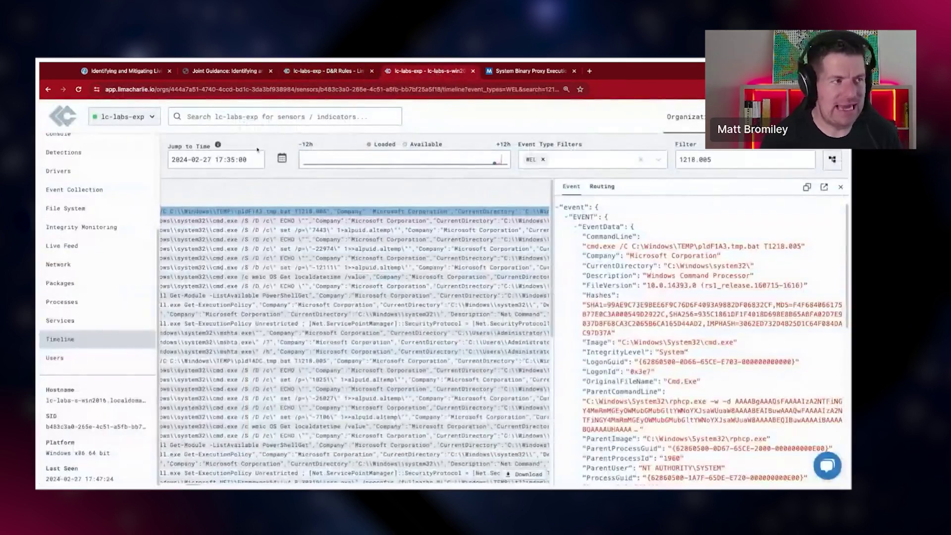
click(81, 152)
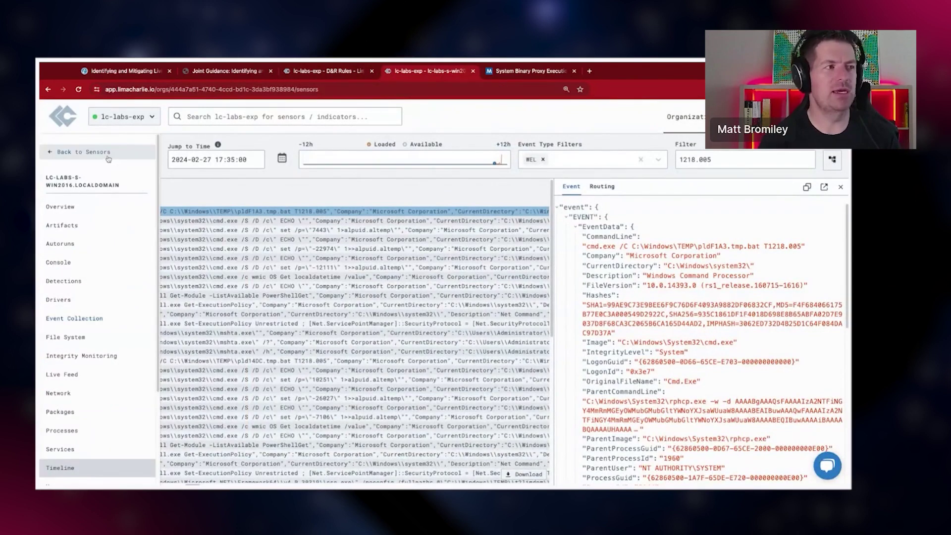
click(80, 370)
click(87, 297)
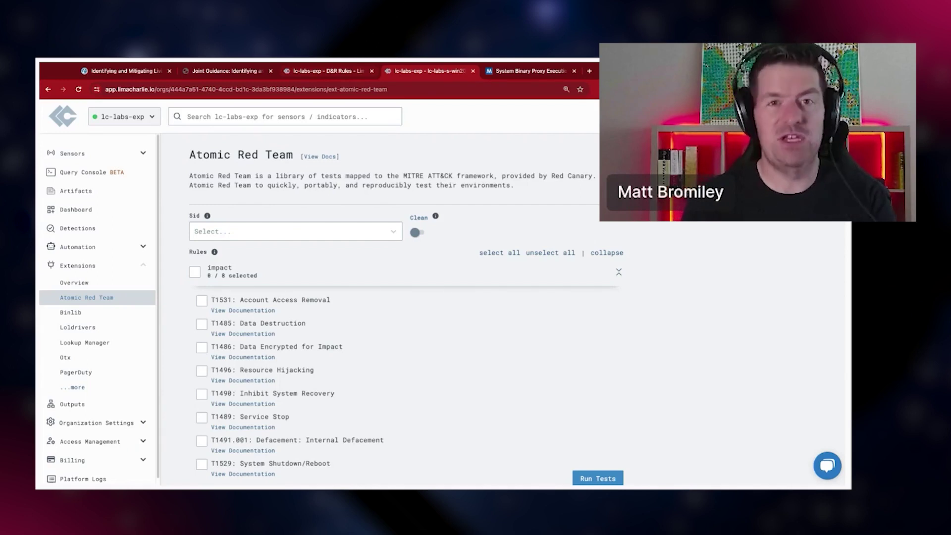
From the Untitled-2 rule page, go to the sensors list and open the timeline of lc-labs-s-win2016.localdomain
click(346, 74)
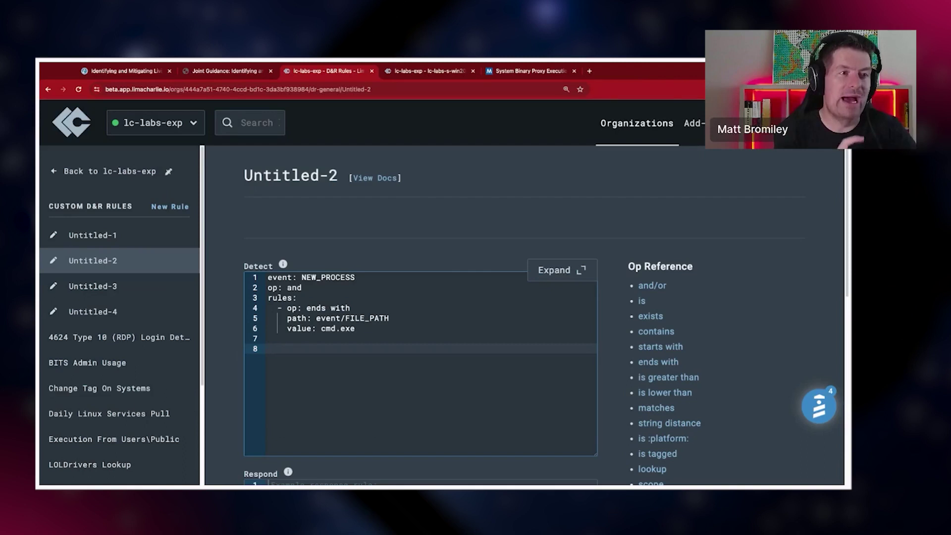
click(146, 170)
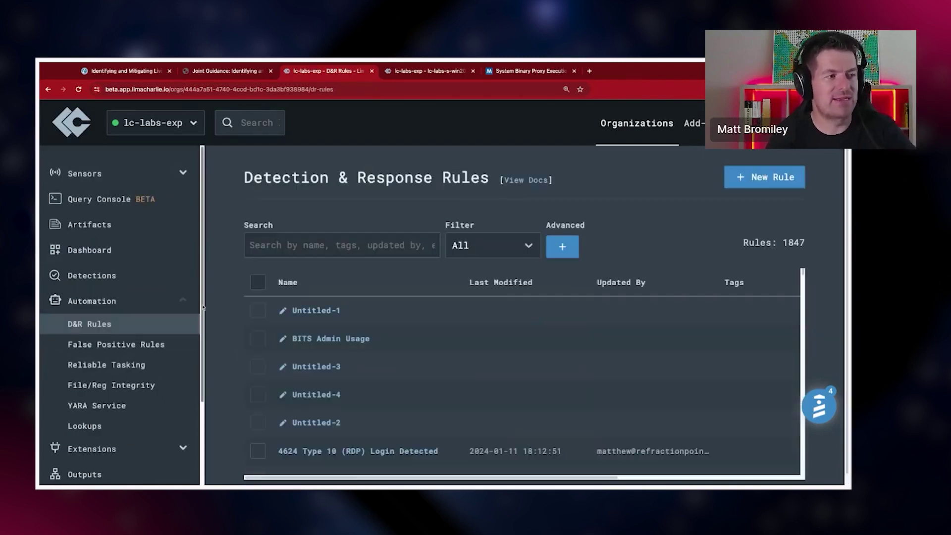
click(102, 171)
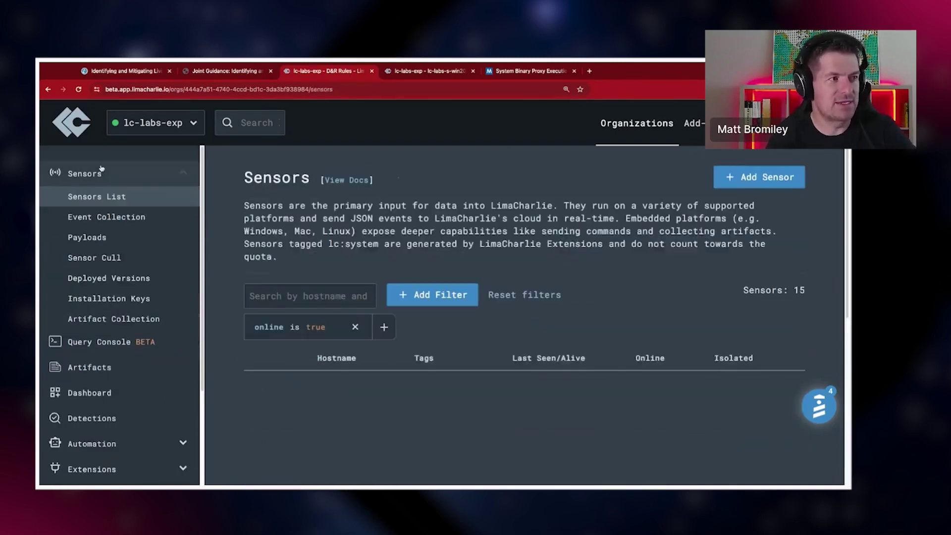
scroll(341, 436, down, 3)
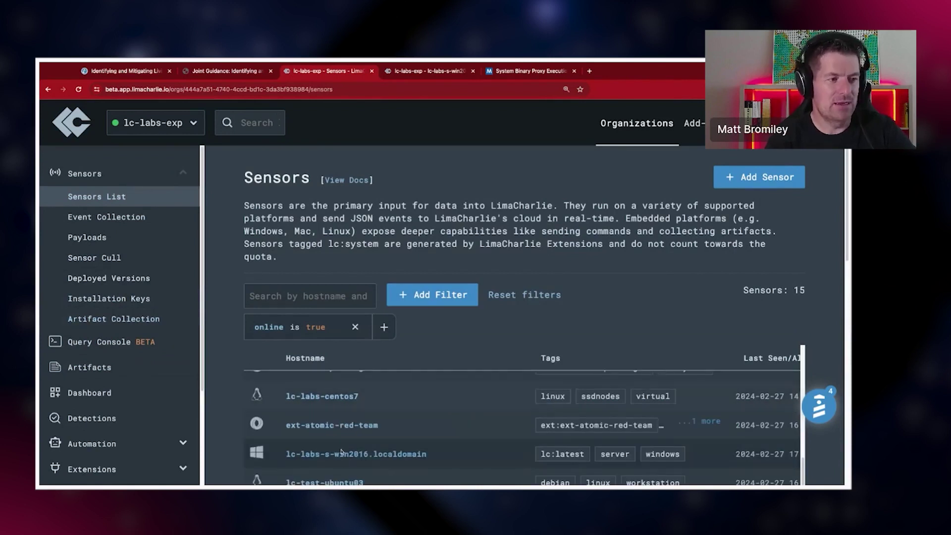
click(470, 442)
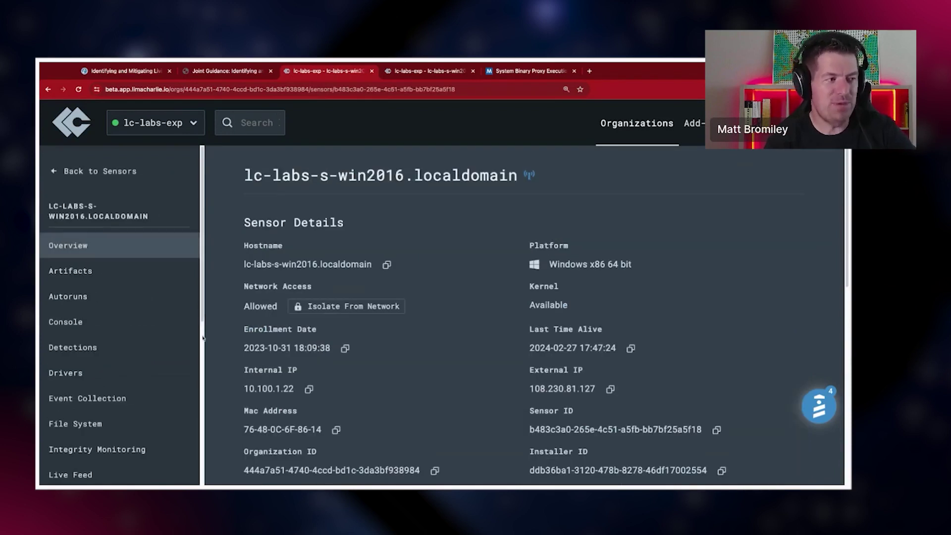
scroll(76, 415, down, 3)
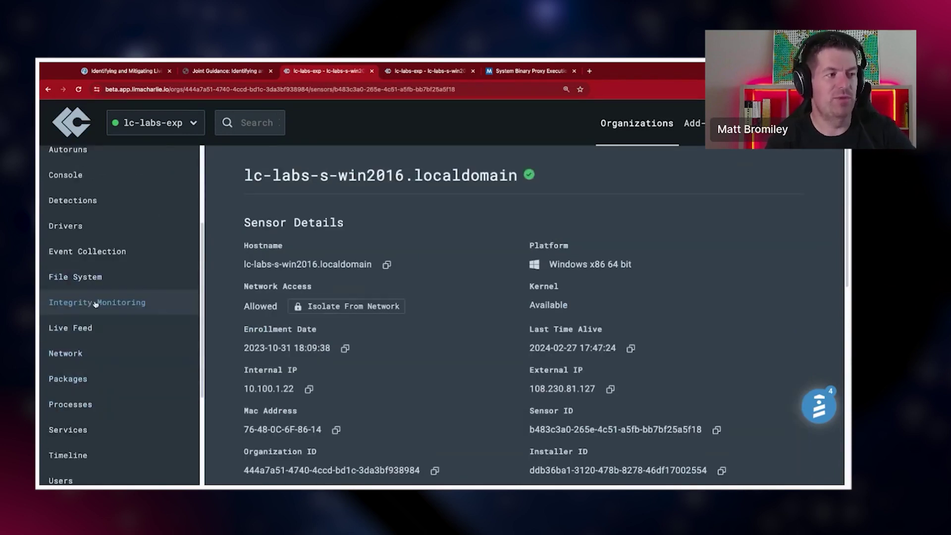
scroll(94, 337, down, 2)
click(85, 397)
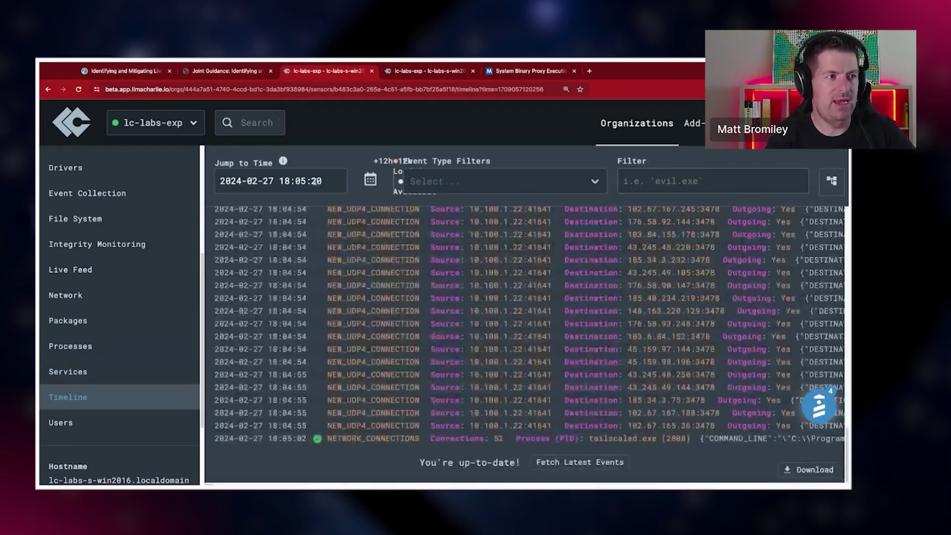
click(315, 181)
scroll(376, 283, up, 4)
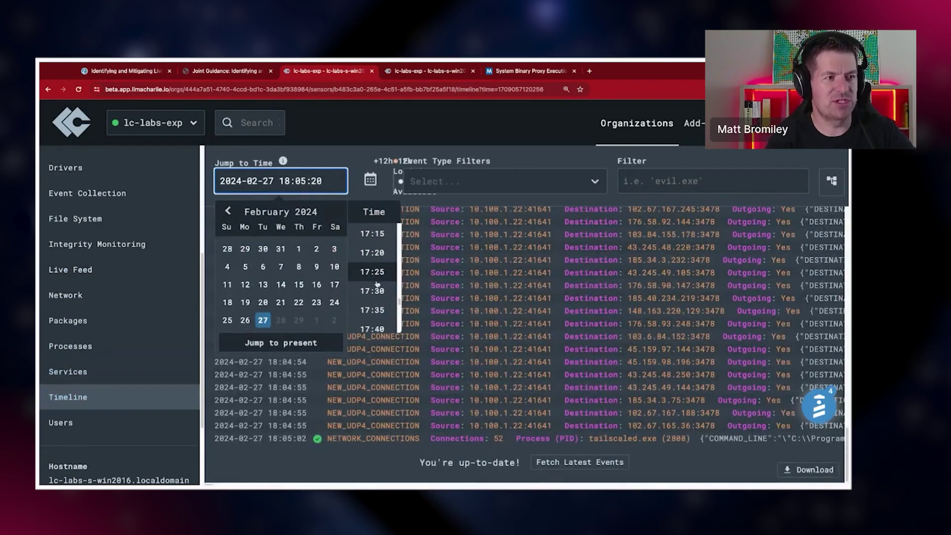
click(372, 310)
click(675, 183)
text(T1218.005)
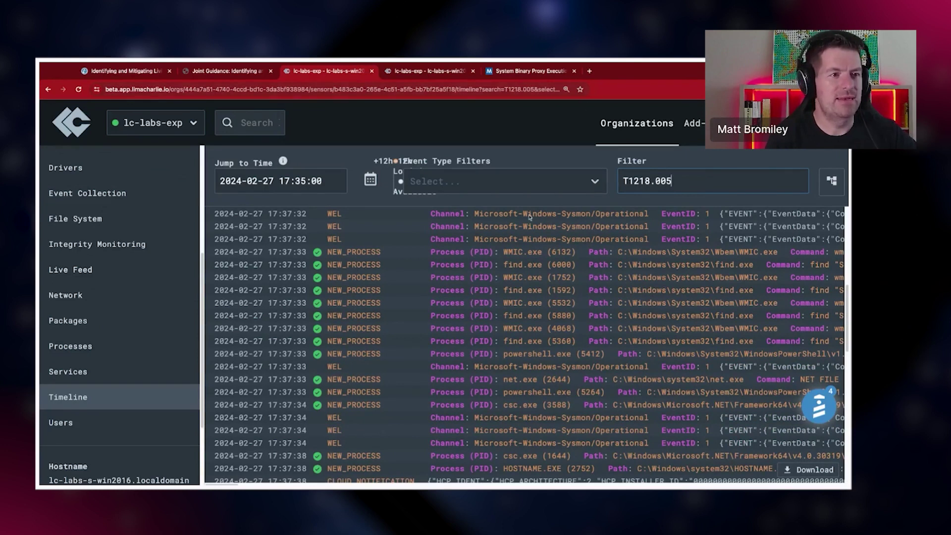
Find the cmd.exe NEW_PROCESS event that runs pldF1A3.tmp.bat with T1218.005 and open its details
scroll(418, 261, up, 5)
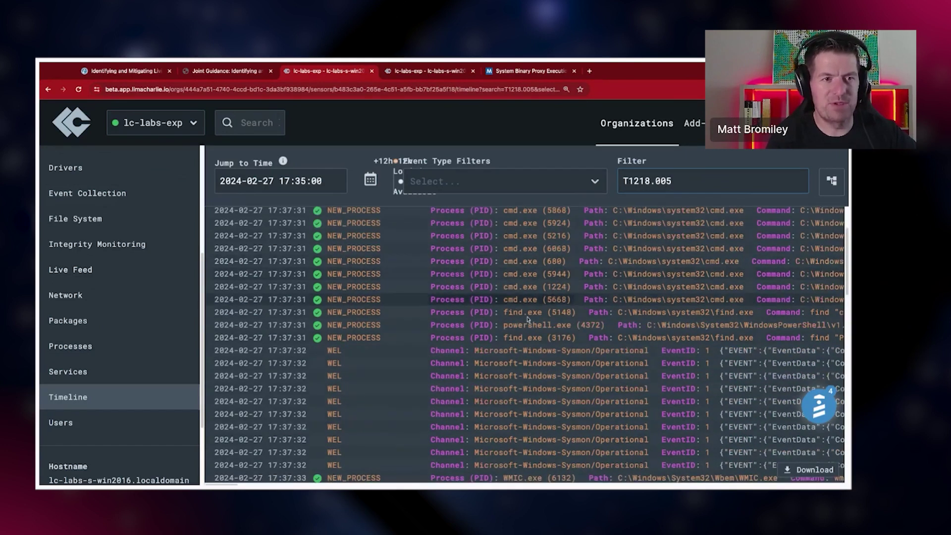
scroll(545, 278, up, 5)
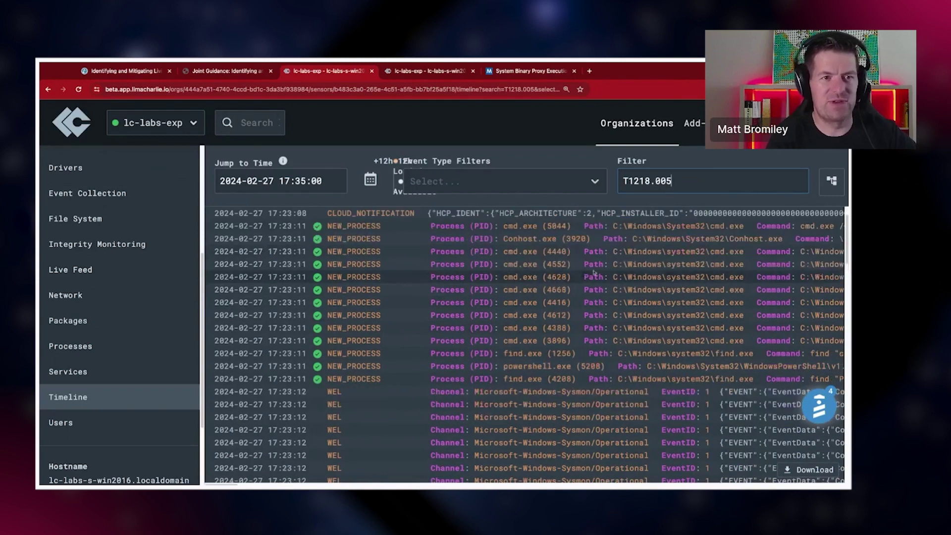
scroll(581, 300, down, 2)
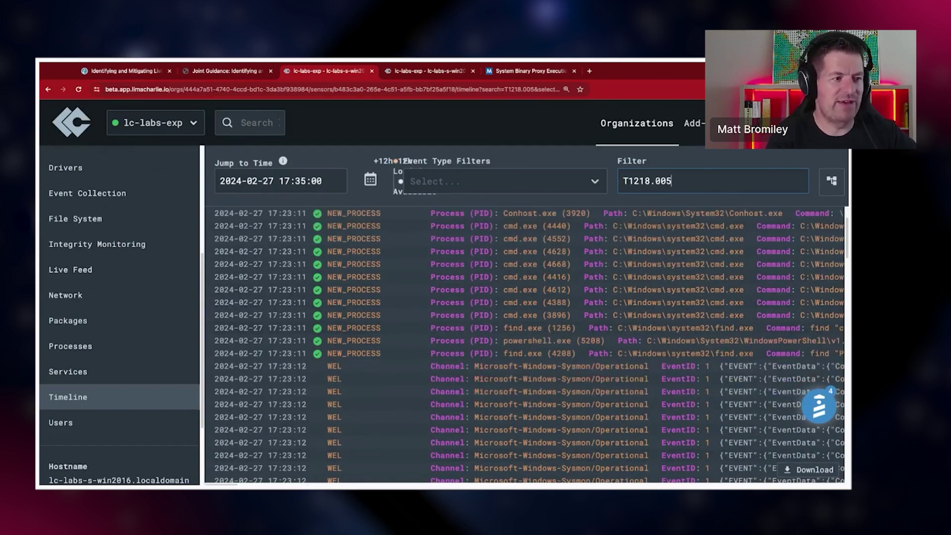
scroll(554, 238, right, 8)
scroll(554, 238, down, 2)
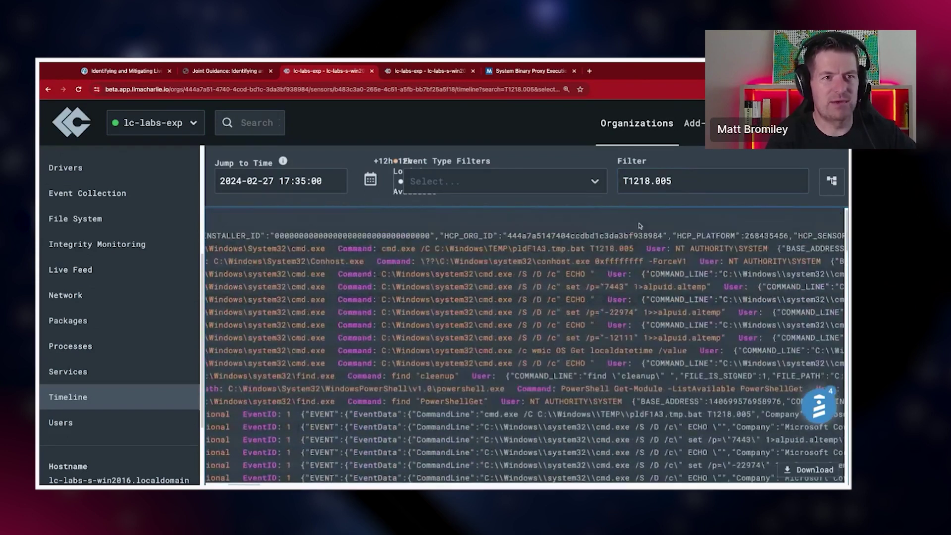
click(553, 243)
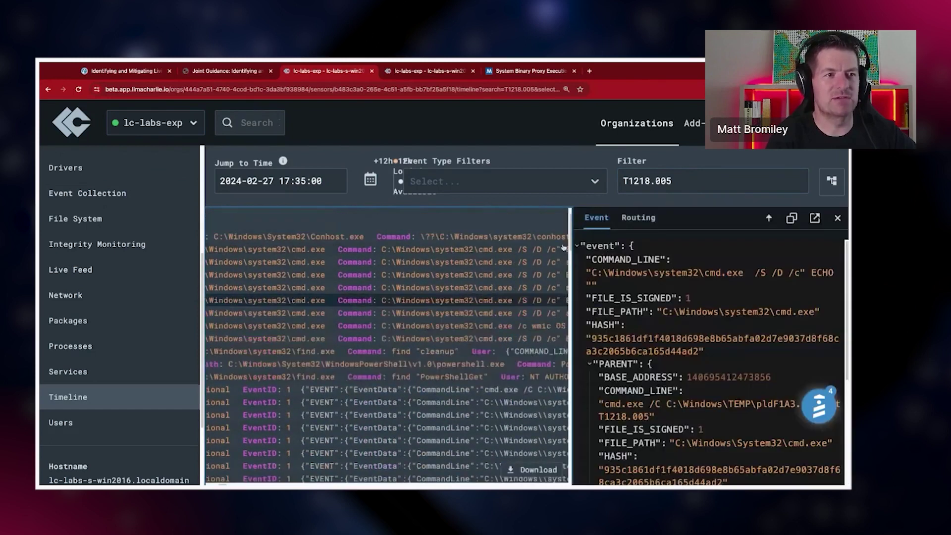
click(528, 264)
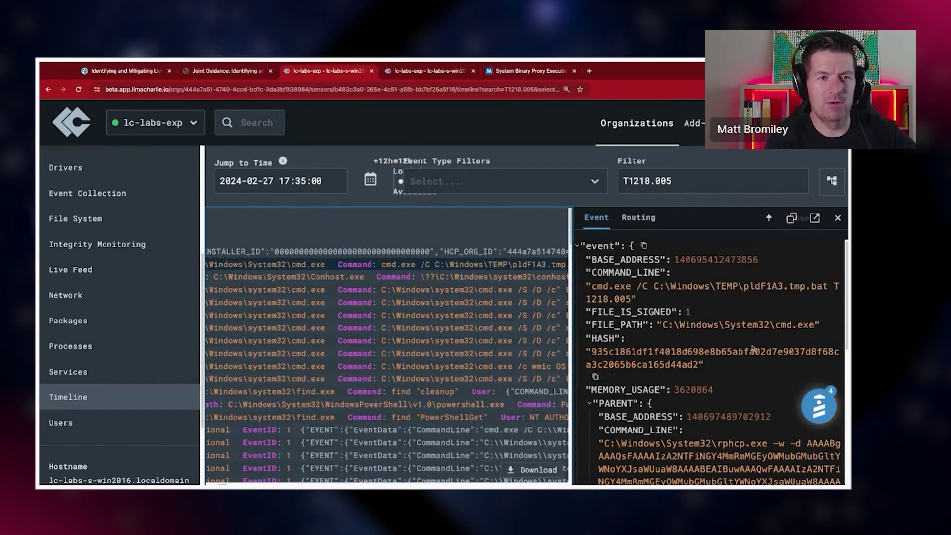
Review the NEW_PROCESS event's fields including its parent process, and open the Sysmon Event ID 1 record of the same command for comparison
key(ctrl+minus)
key(ctrl+minus)
key(ctrl+minus)
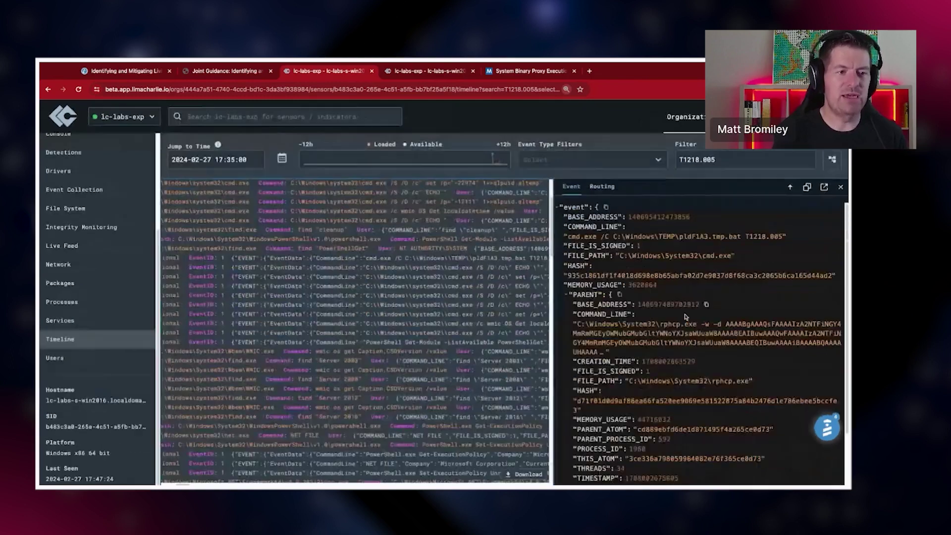
scroll(644, 317, down, 2)
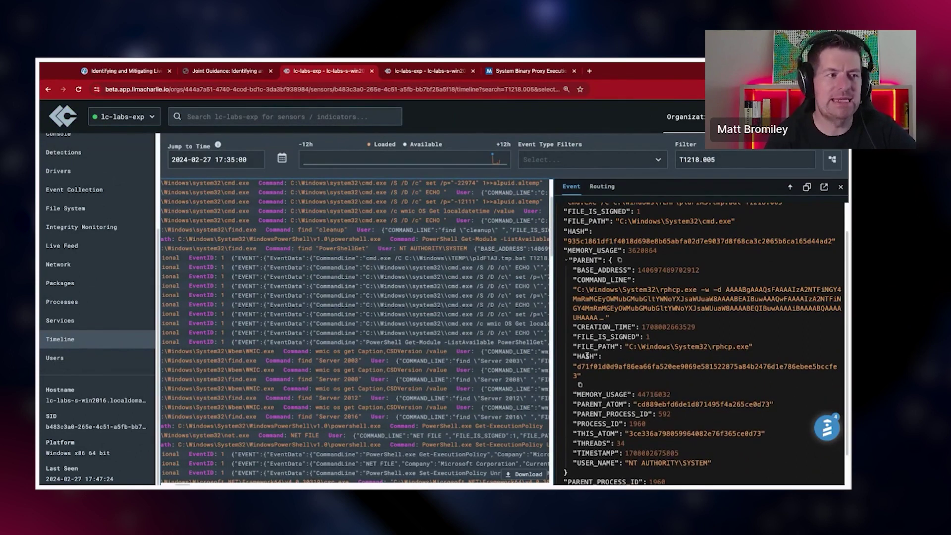
click(284, 259)
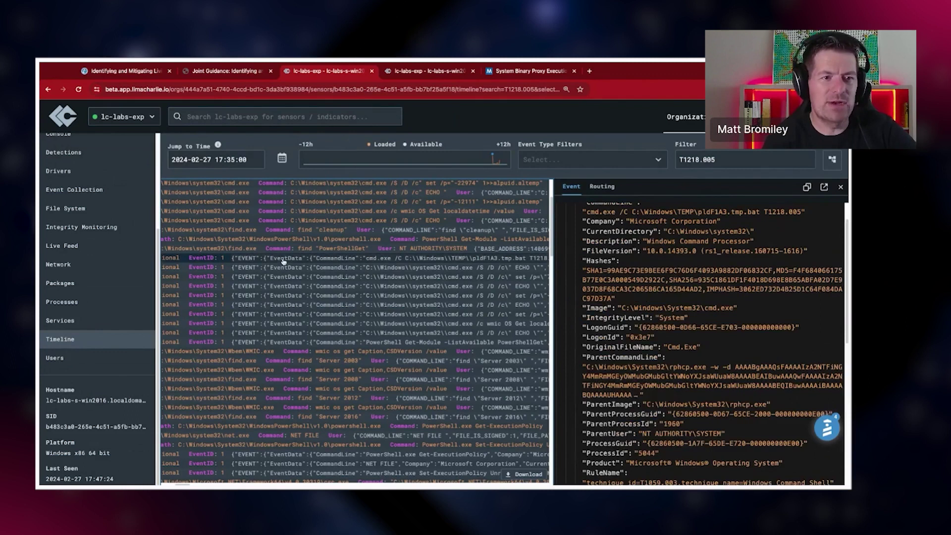